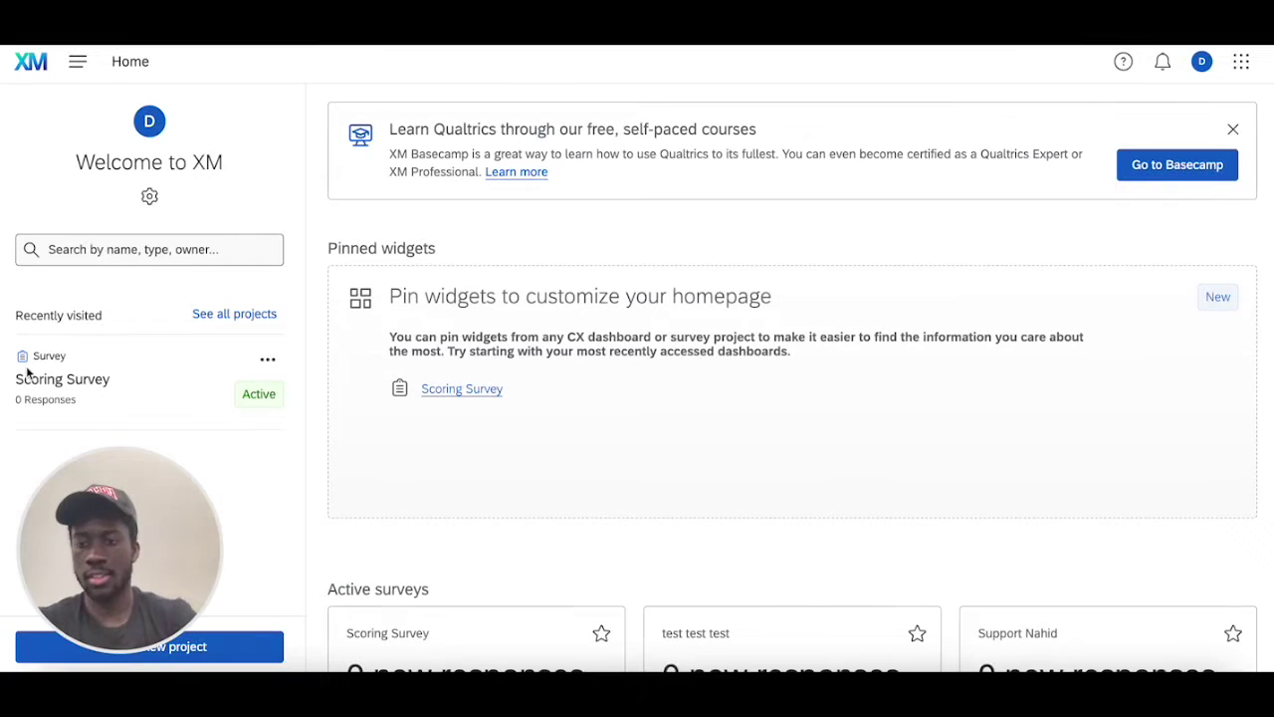
# Step: Open the Scoring Survey's scoring options and look through the scorable easy, medium and hard questions
pyautogui.click(83, 386)
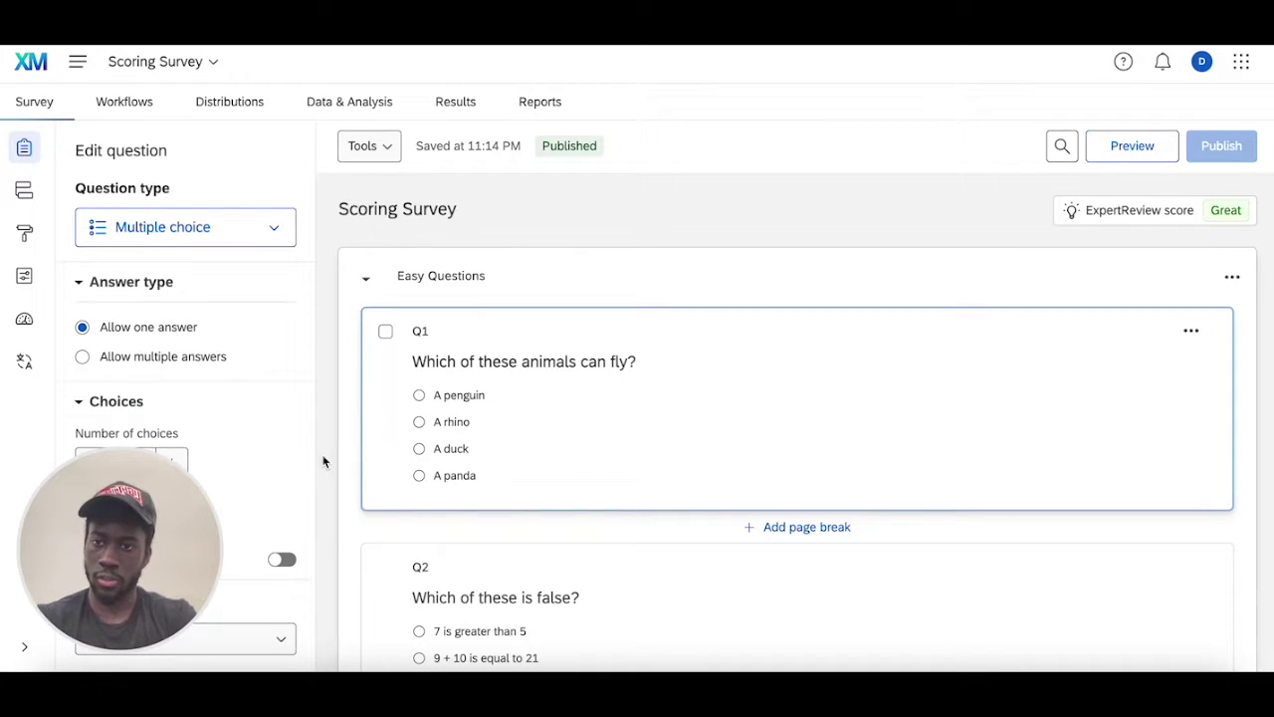
pyautogui.click(23, 277)
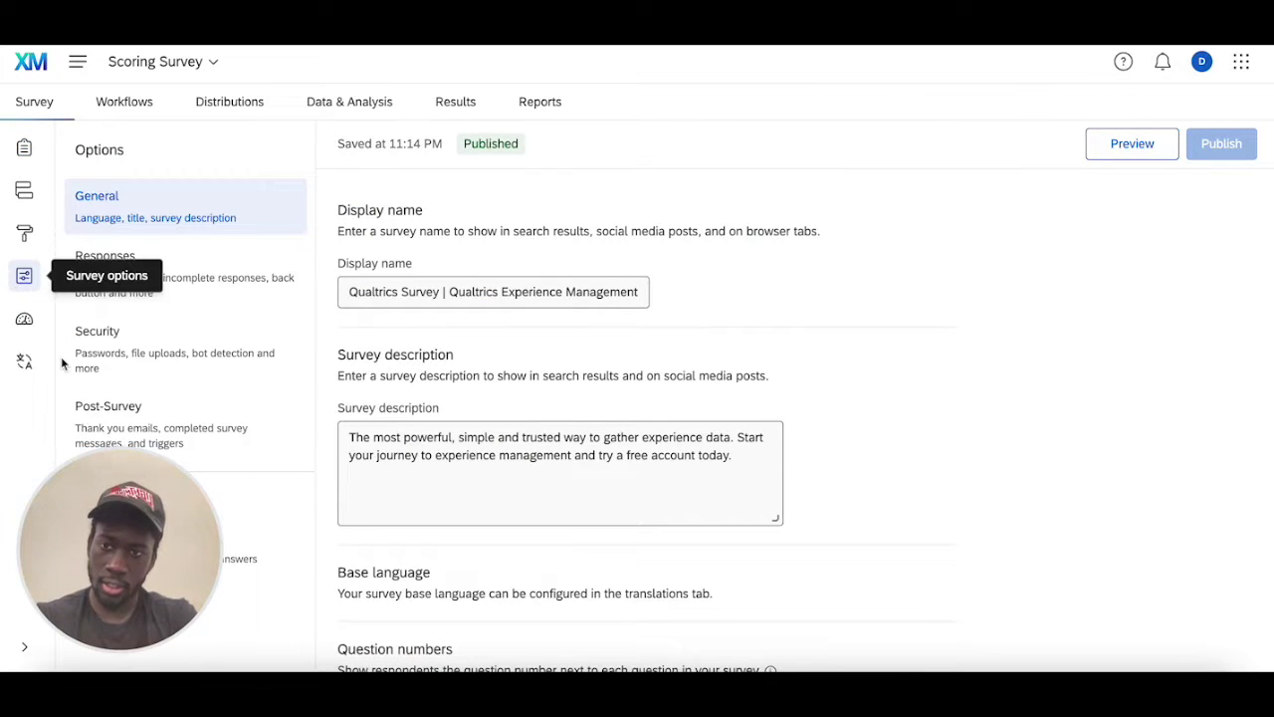
pyautogui.moveTo(127, 533); pyautogui.dragTo(1178, 544)
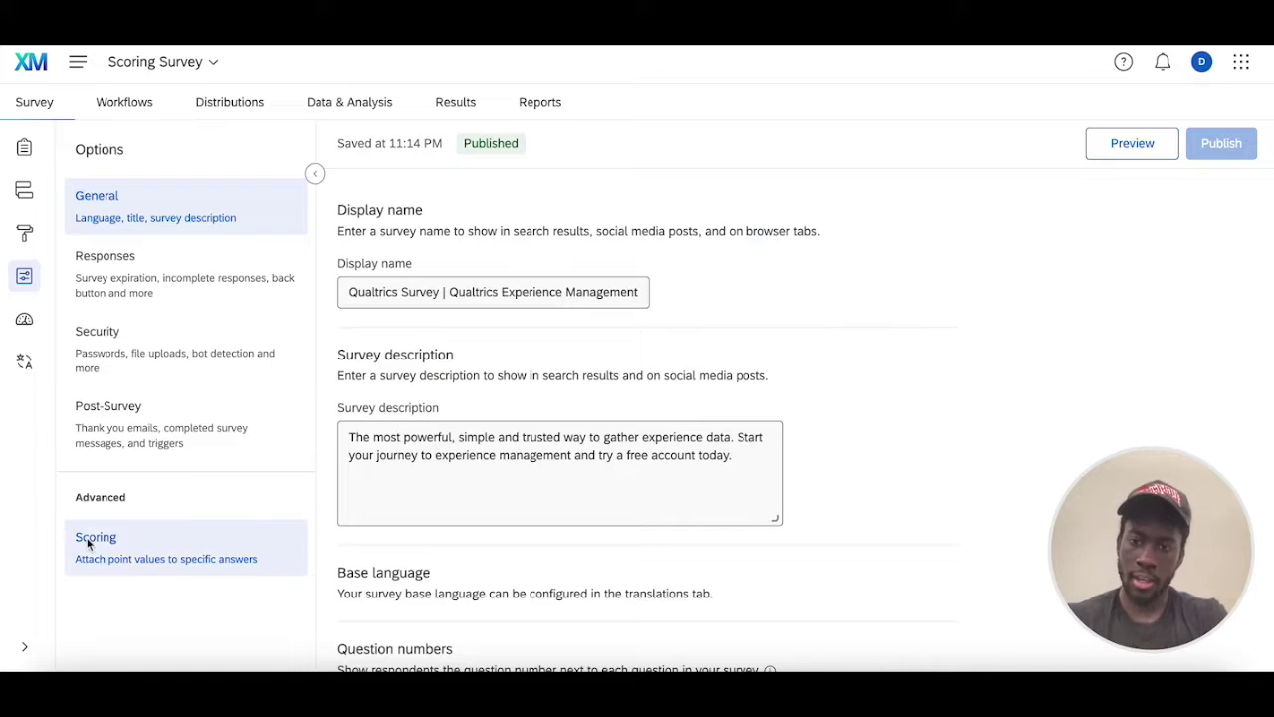
pyautogui.click(120, 550)
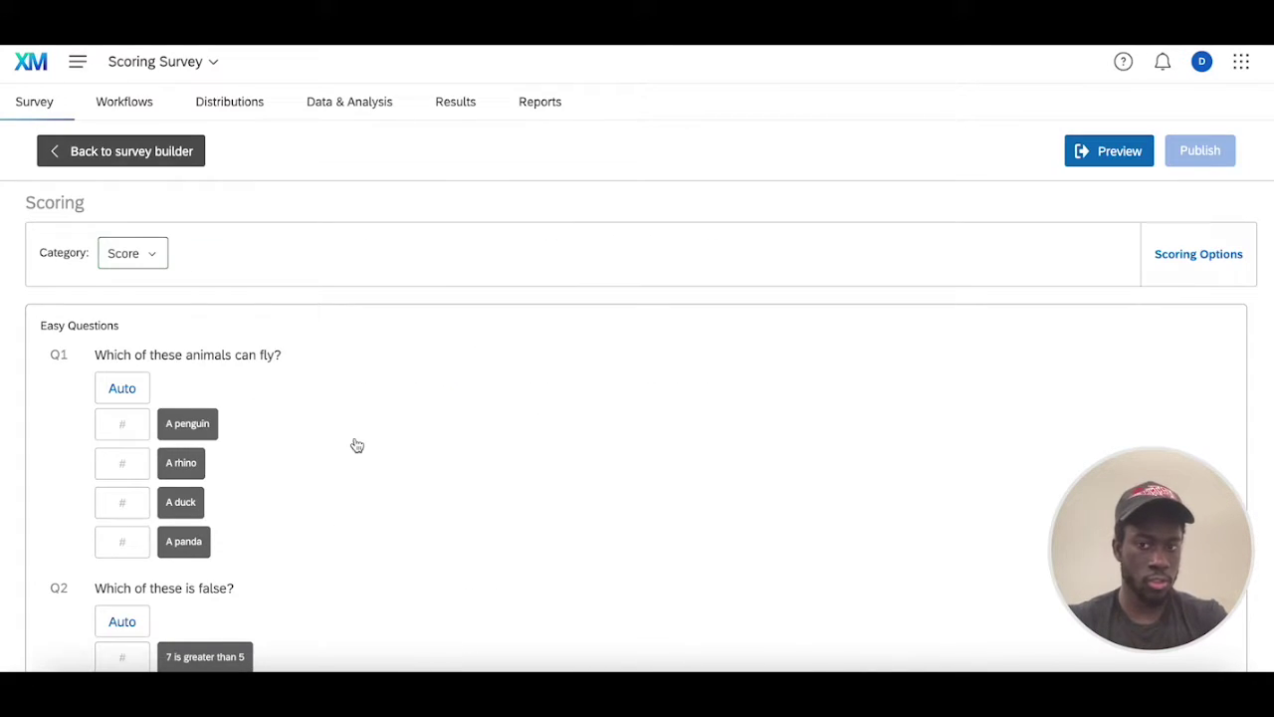
pyautogui.scroll(-2, 363, 498)
pyautogui.scroll(-10, 368, 550)
pyautogui.scroll(15, 368, 550)
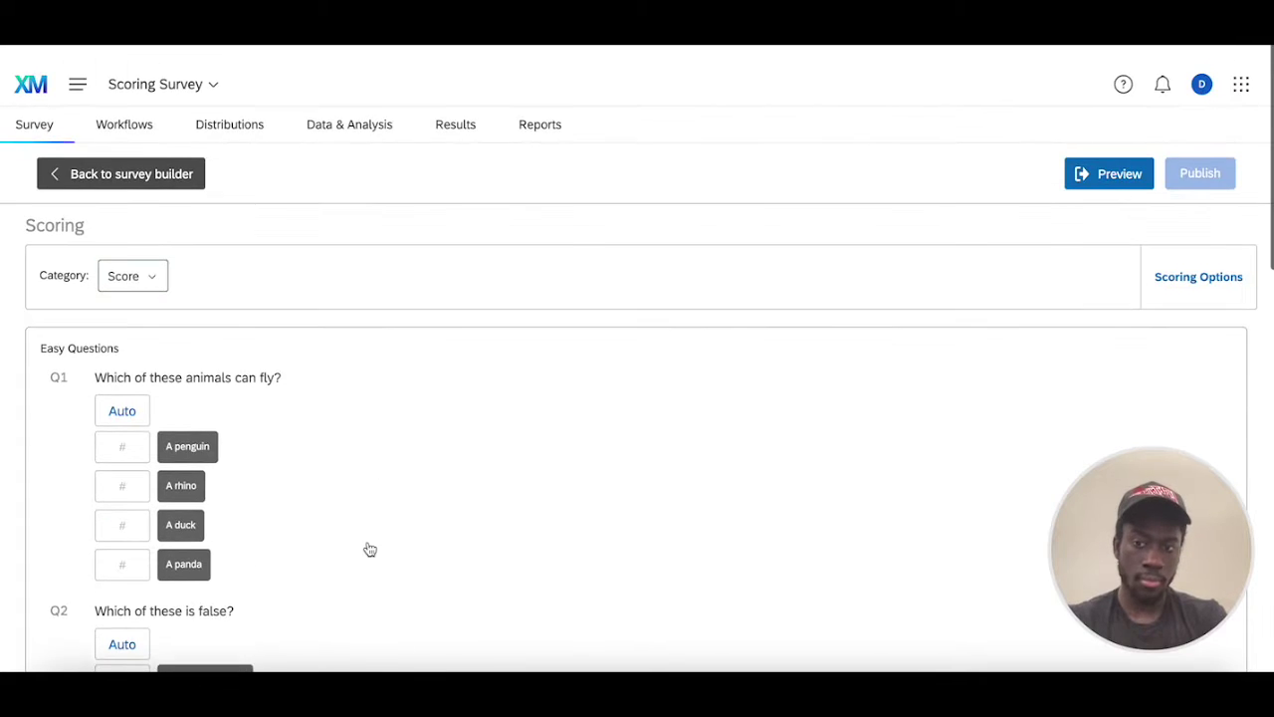
pyautogui.scroll(-10, 358, 535)
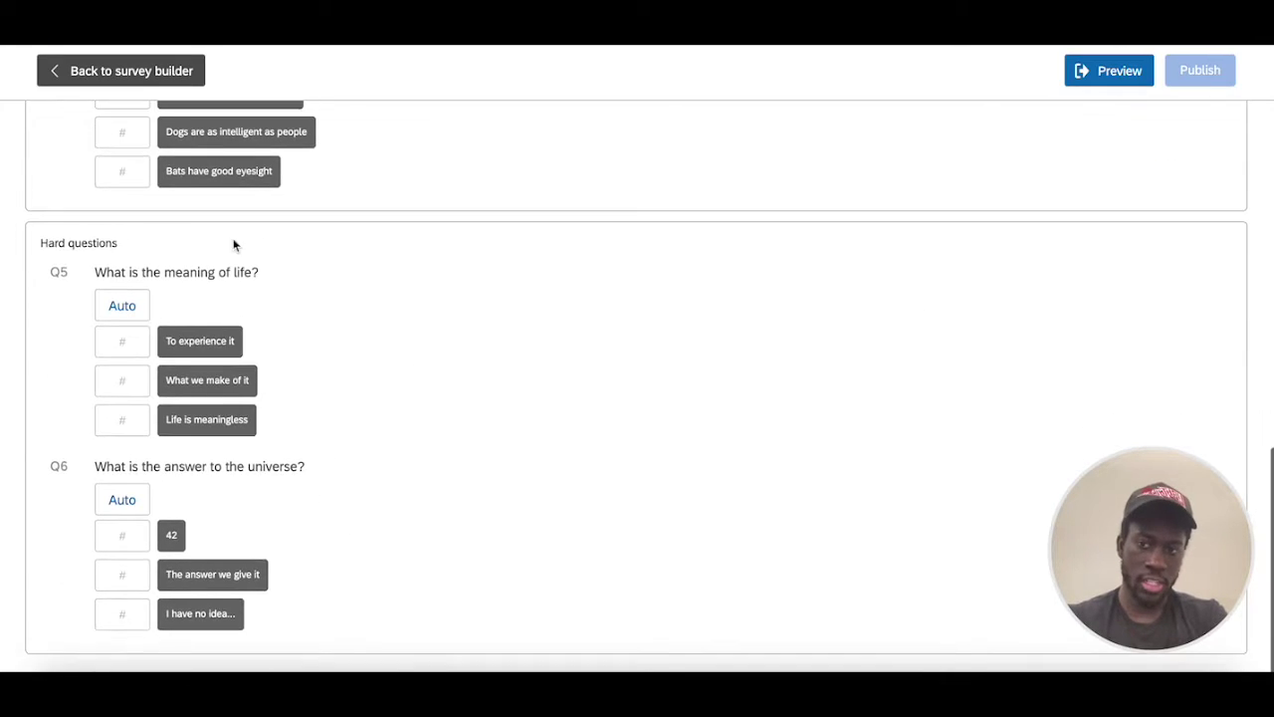
pyautogui.scroll(10, 237, 587)
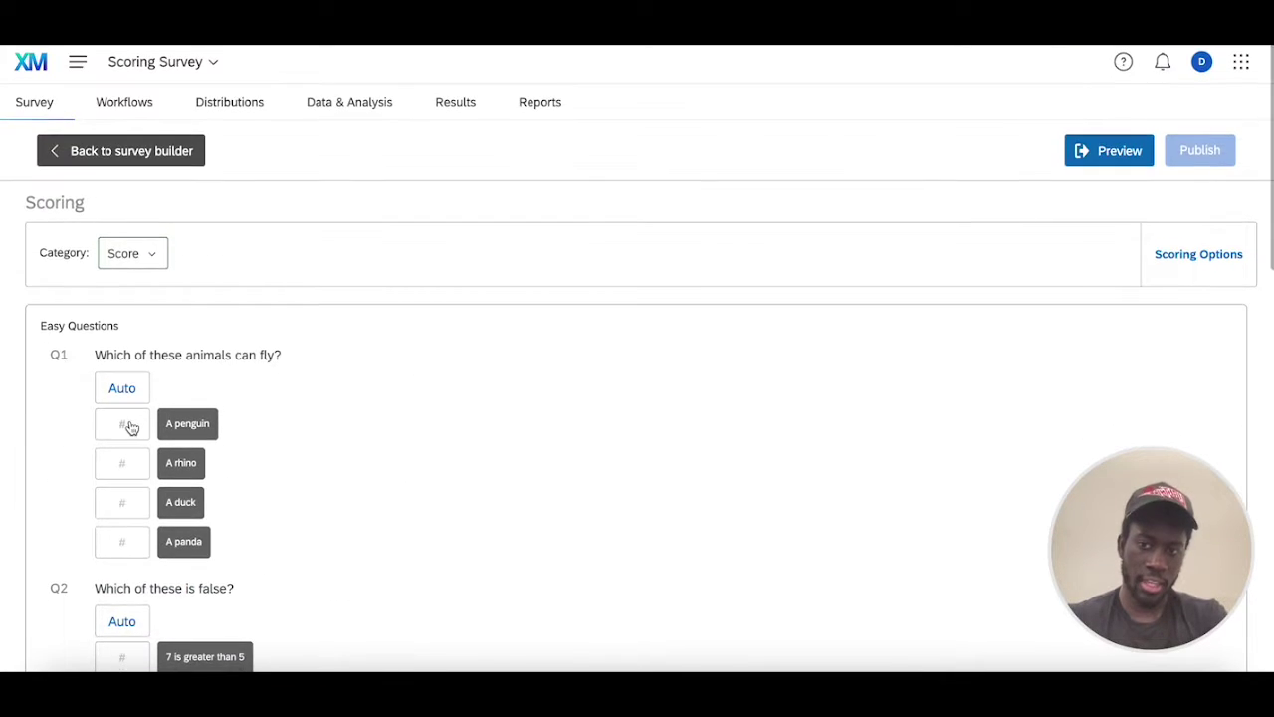
# Step: Auto-assign scores to Q1's choices, and change penguin, rhino and duck to 0 and panda to 5
pyautogui.click(114, 390)
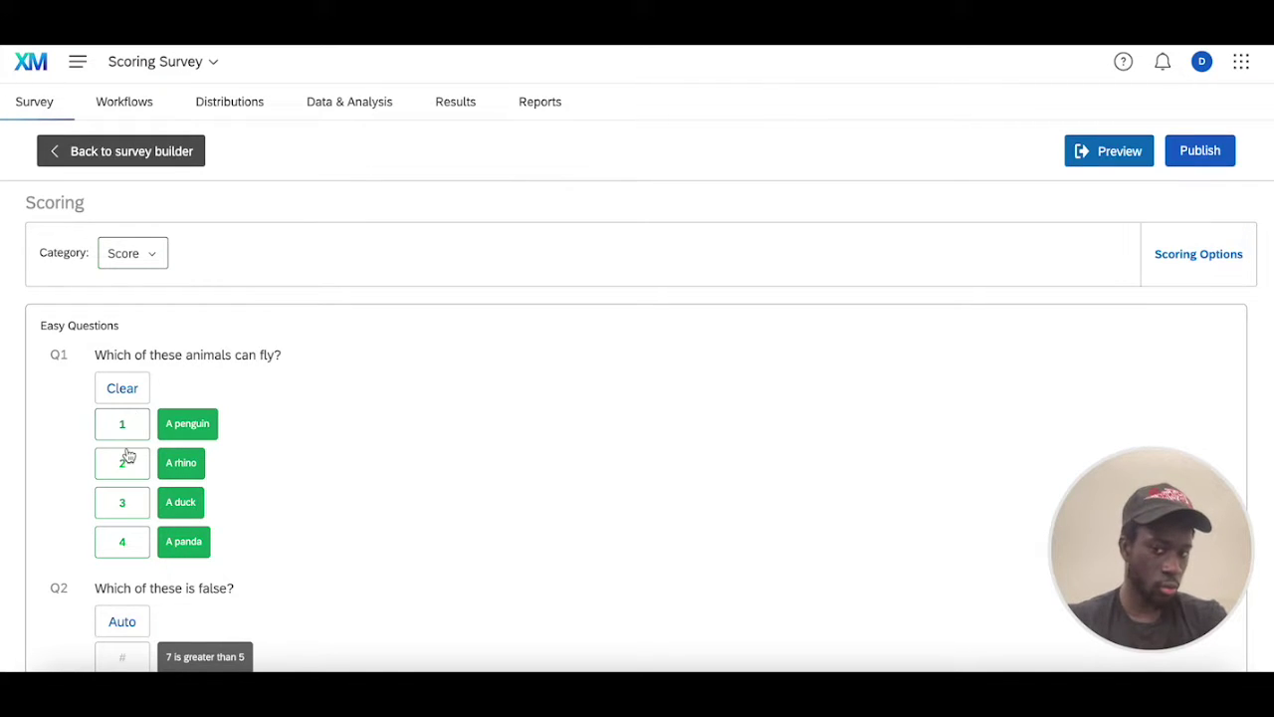
pyautogui.click(125, 421)
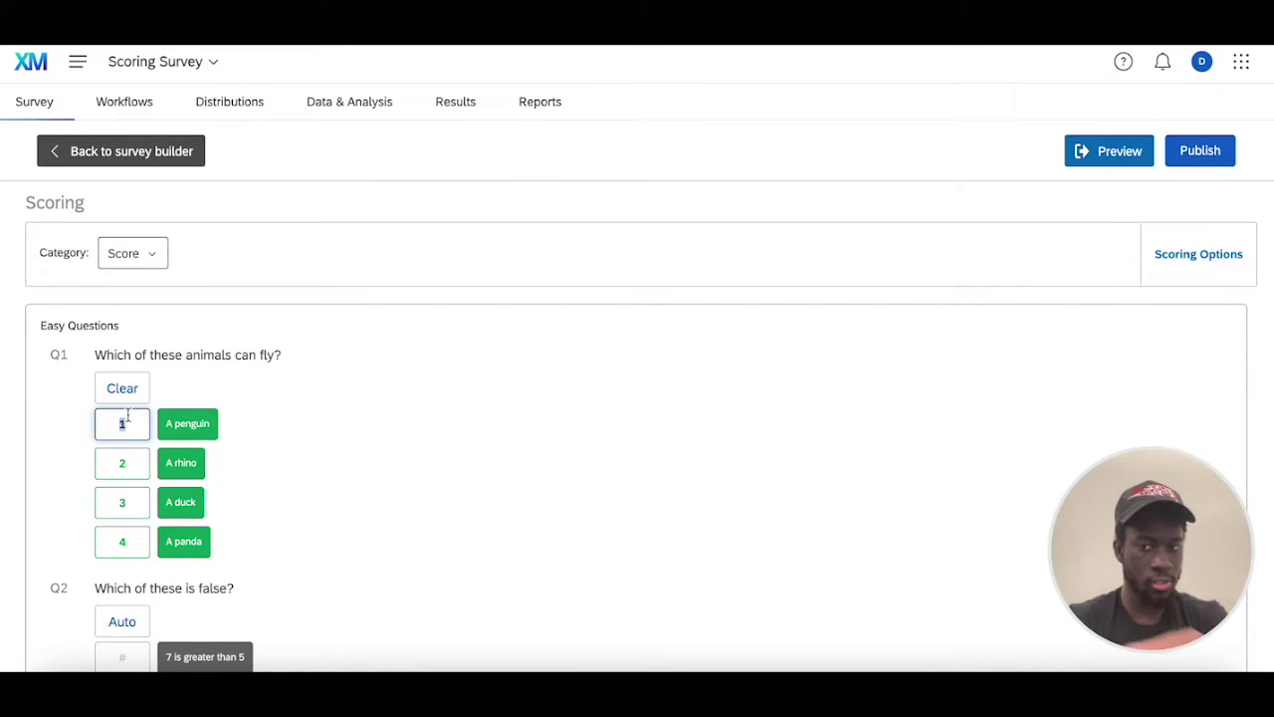
pyautogui.click(133, 462)
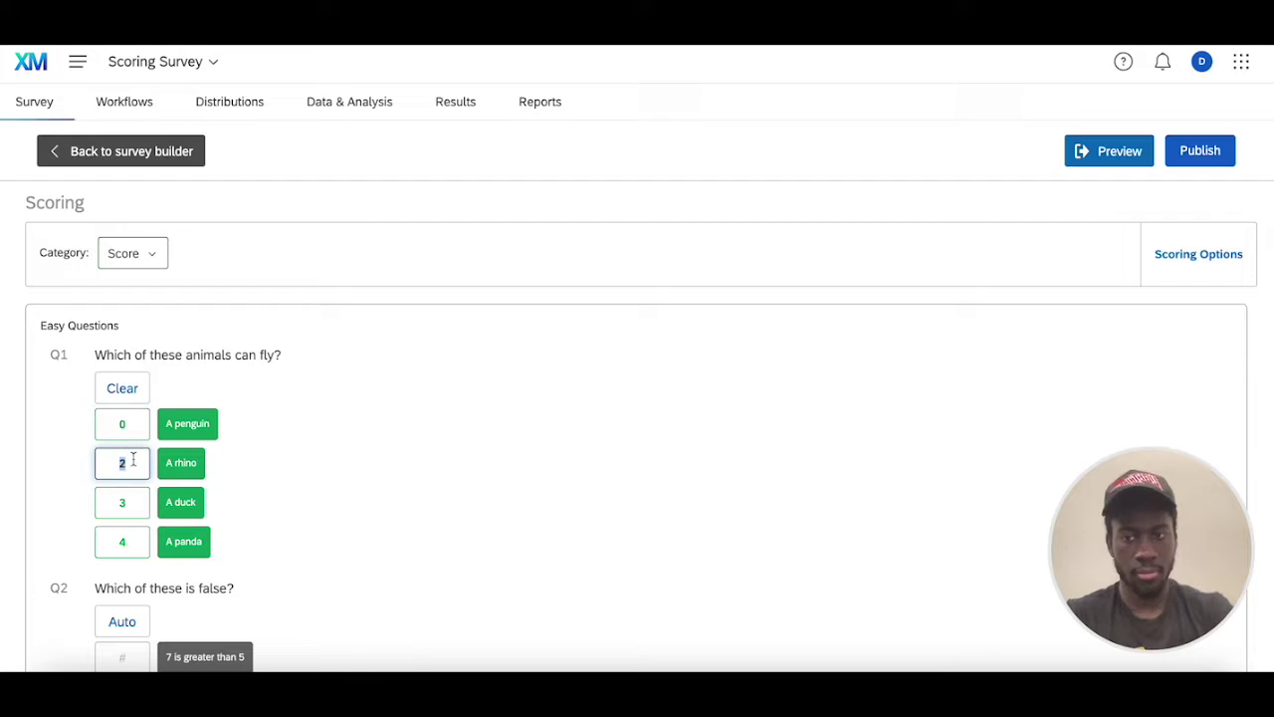
pyautogui.click(143, 502)
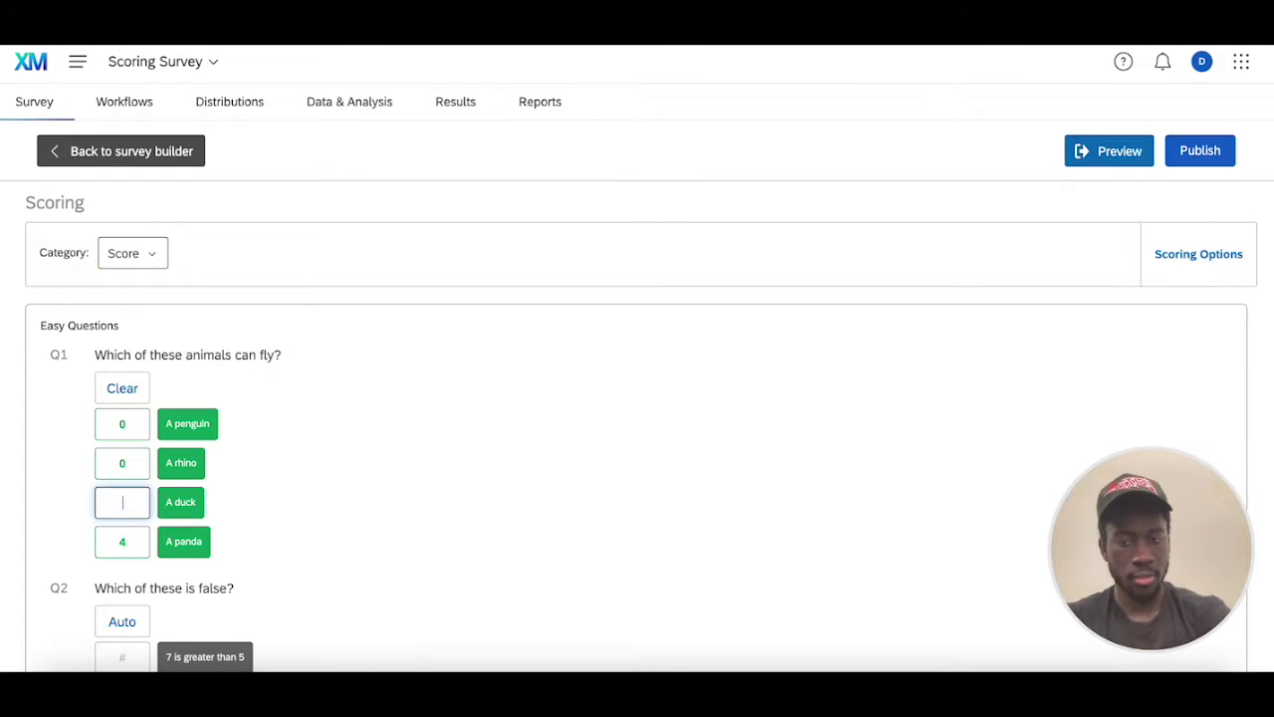
pyautogui.write('0')
pyautogui.click(144, 540)
pyautogui.click(431, 514)
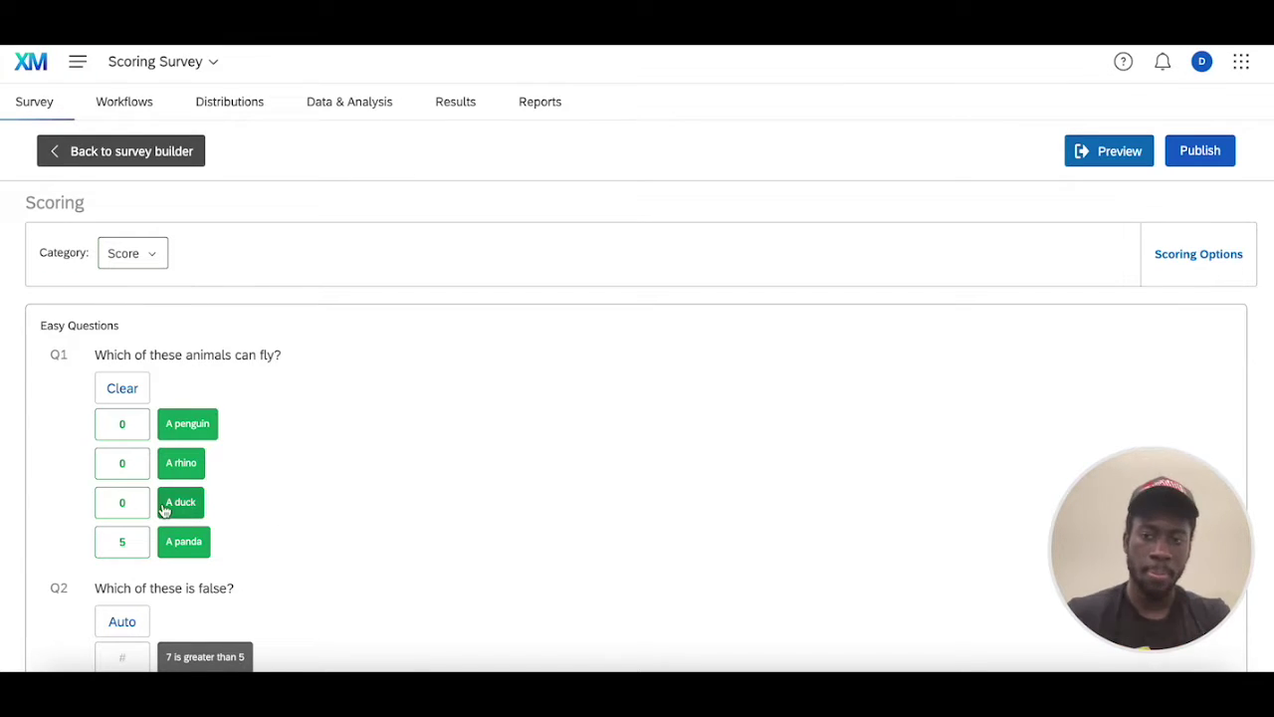
# Step: Change Q1's scores to 2 for penguin, 3 for rhino and 4 for duck
pyautogui.click(122, 428)
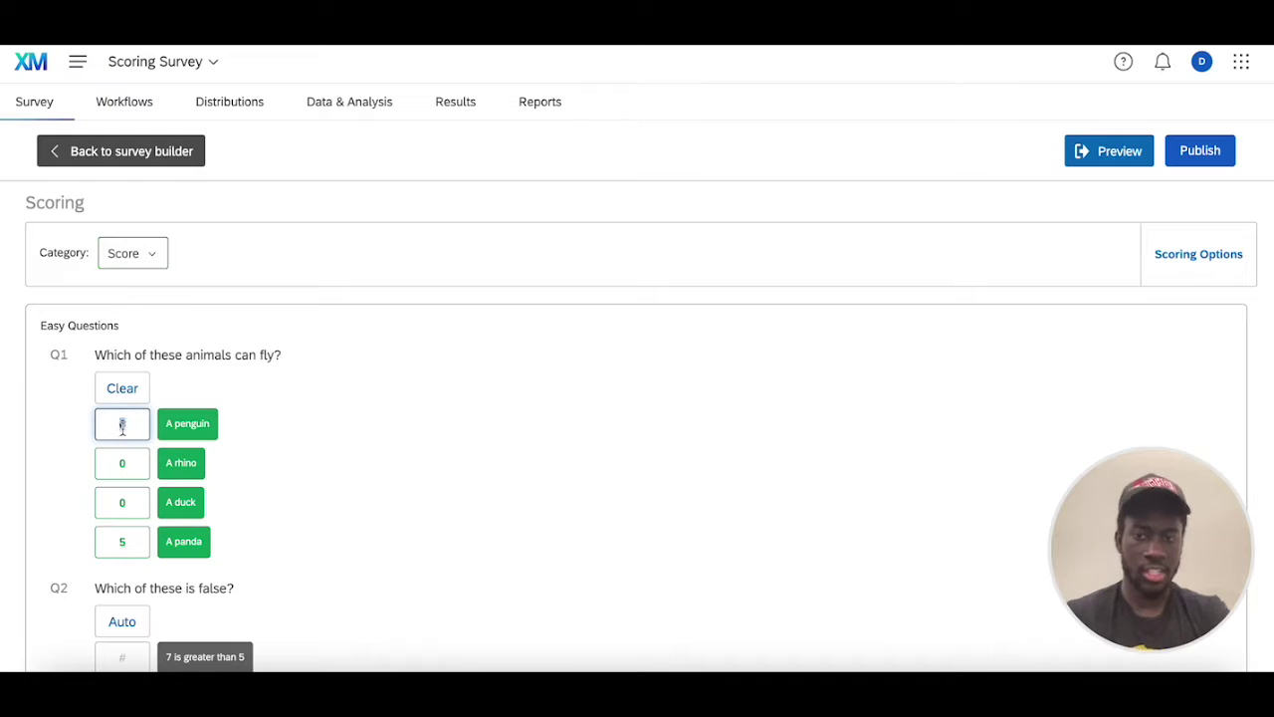
pyautogui.doubleClick(127, 462)
pyautogui.write('3')
pyautogui.doubleClick(121, 502)
pyautogui.write('4')
pyautogui.click(364, 489)
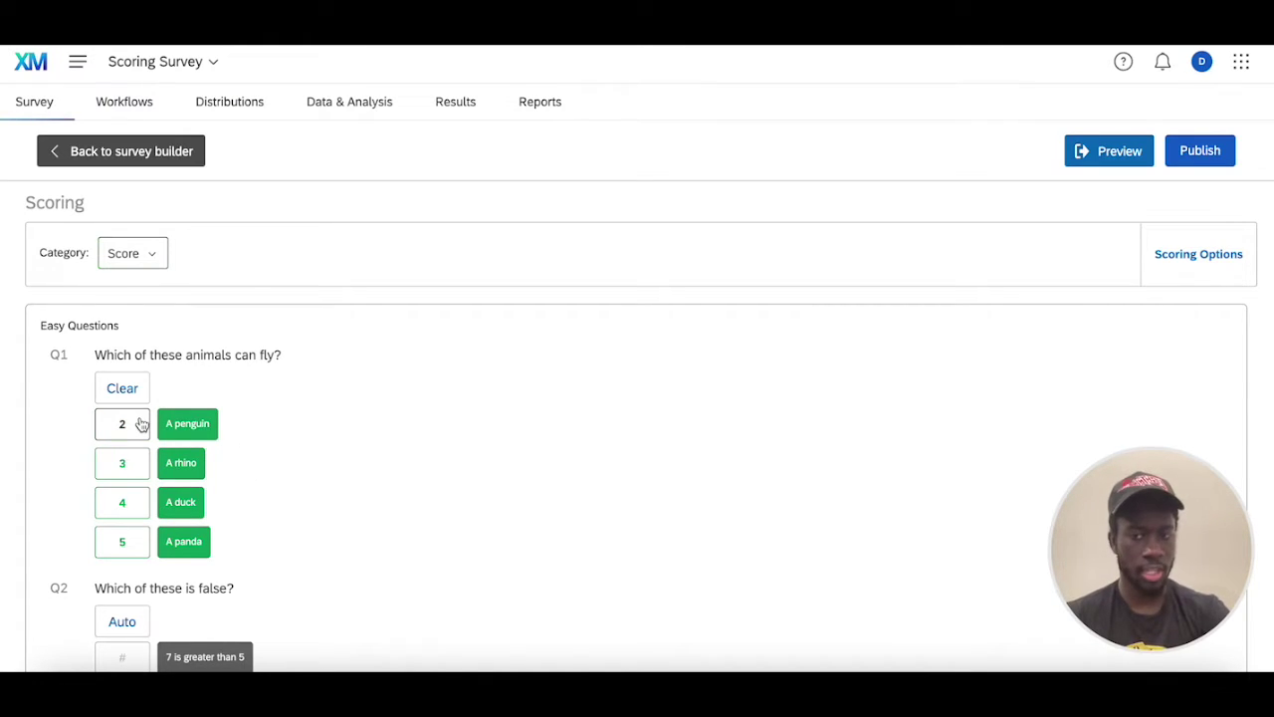
# Step: Clear all score values from Q1, "Which of these animals can fly?"
pyautogui.scroll(-5, 282, 498)
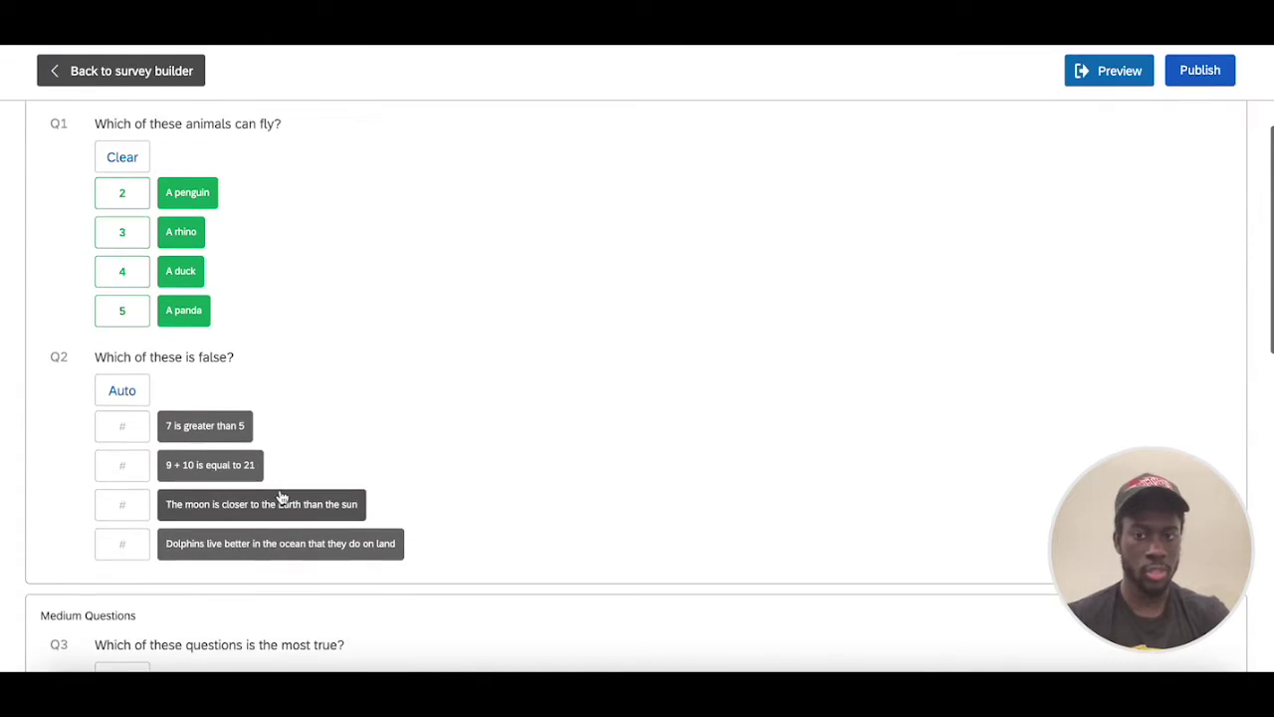
pyautogui.scroll(3, 279, 478)
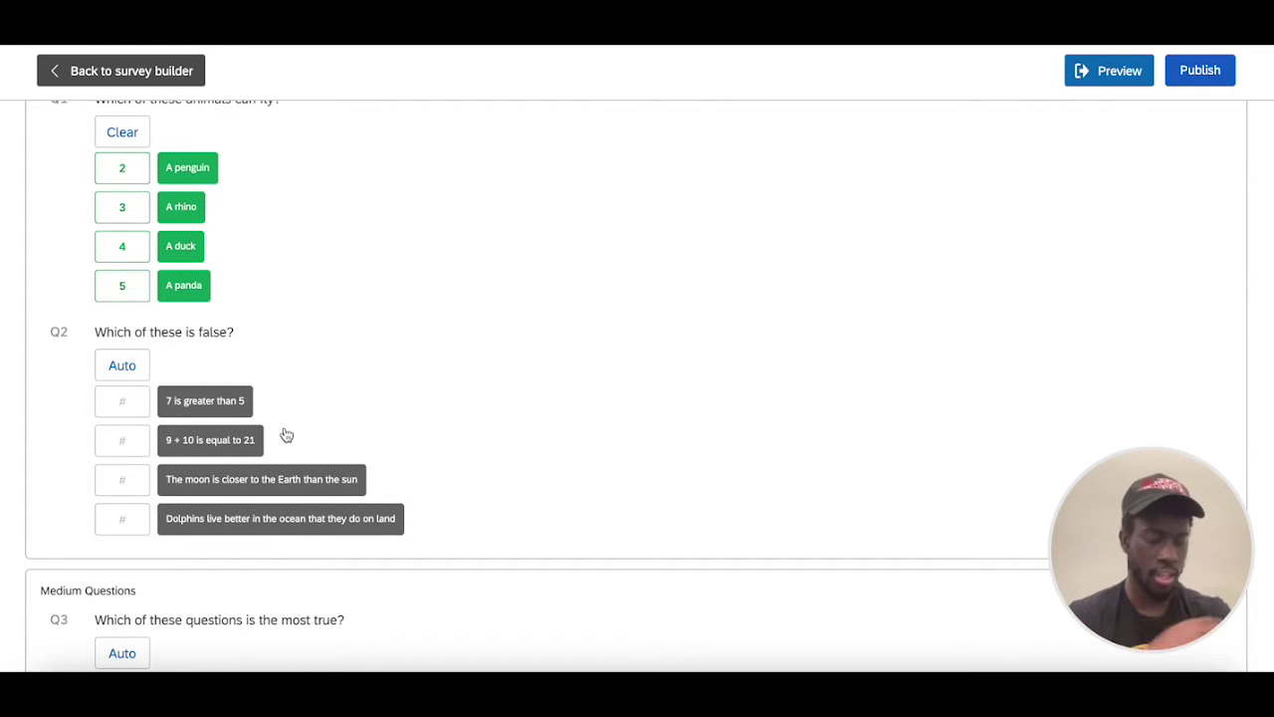
pyautogui.scroll(3, 285, 435)
pyautogui.click(131, 387)
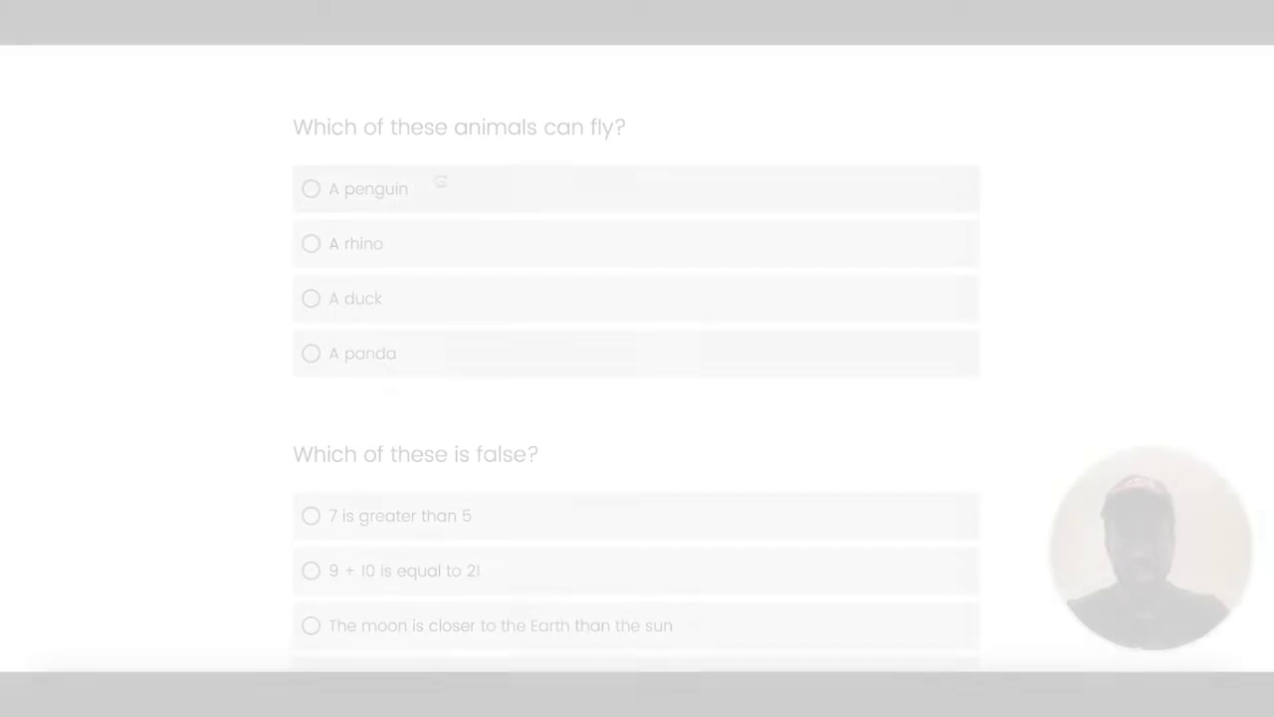
# Step: Answer the easy questions as a respondent with "A penguin" and "7 is greater than 5", and continue to the following page
pyautogui.click(470, 187)
pyautogui.scroll(-2, 487, 498)
pyautogui.click(486, 447)
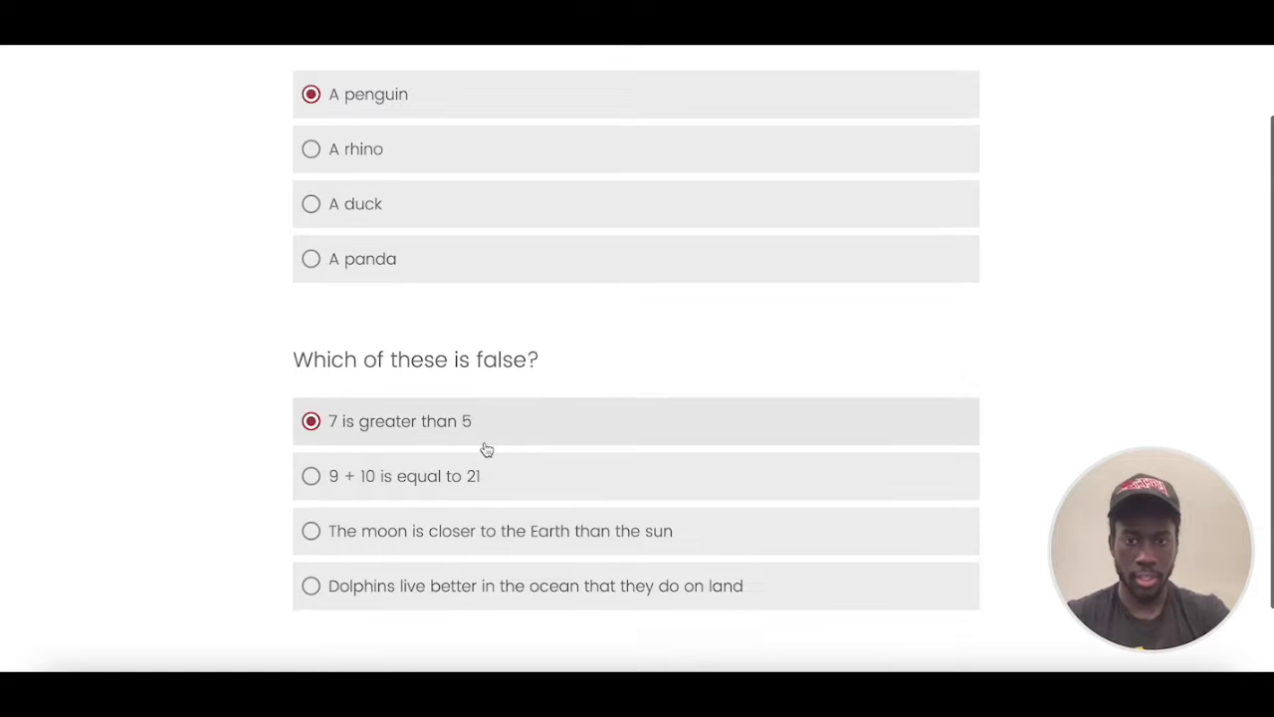
pyautogui.scroll(-2, 870, 591)
pyautogui.click(945, 615)
# Step: Answer the medium questions with "Bears can ride bicycles" and "Fish can survive on land", and continue to the following page
pyautogui.click(555, 193)
pyautogui.click(659, 523)
pyautogui.scroll(-2, 659, 524)
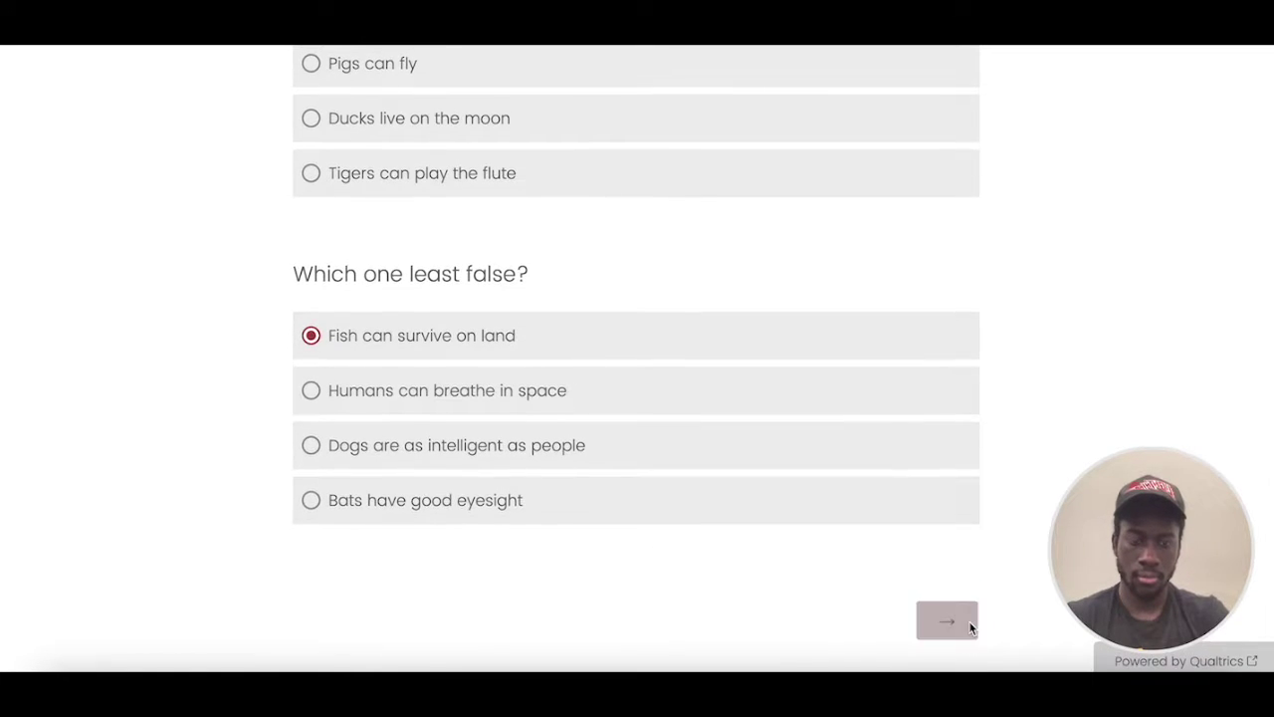
pyautogui.click(965, 620)
# Step: Answer the hard questions with "To experience it" and "42", and submit the survey response
pyautogui.click(586, 208)
pyautogui.click(649, 478)
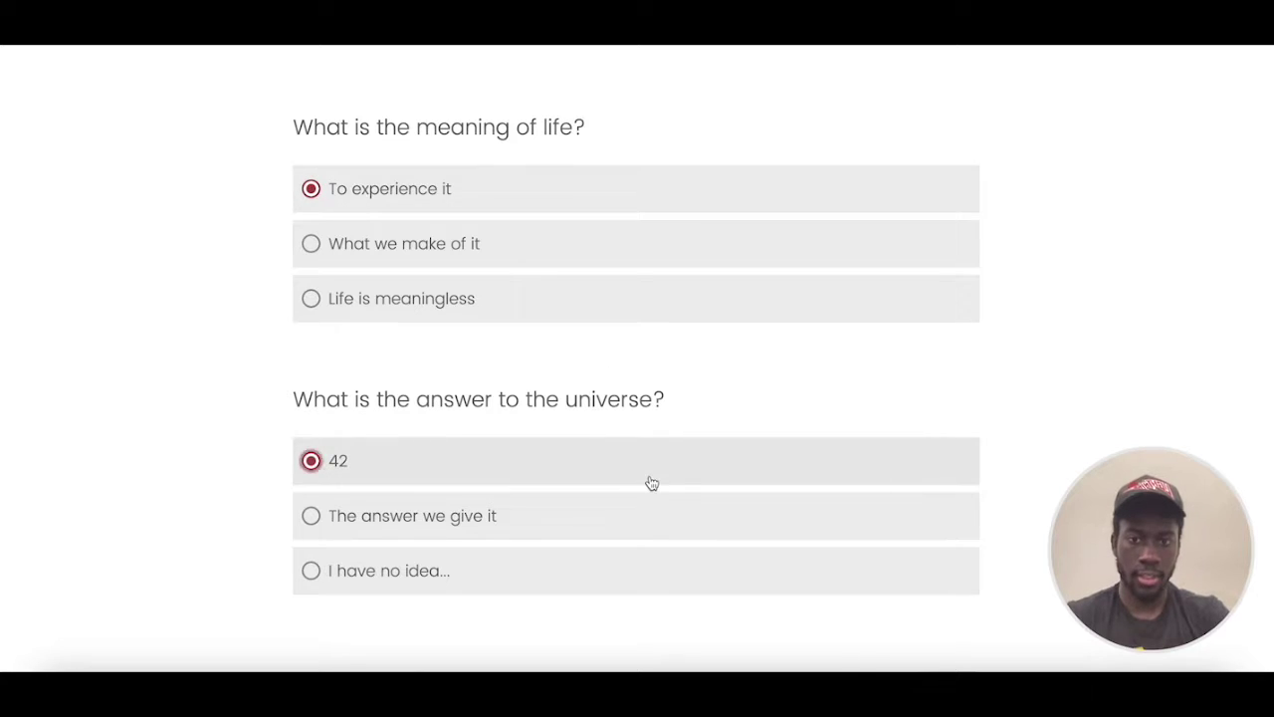
pyautogui.scroll(-2, 916, 566)
pyautogui.click(965, 629)
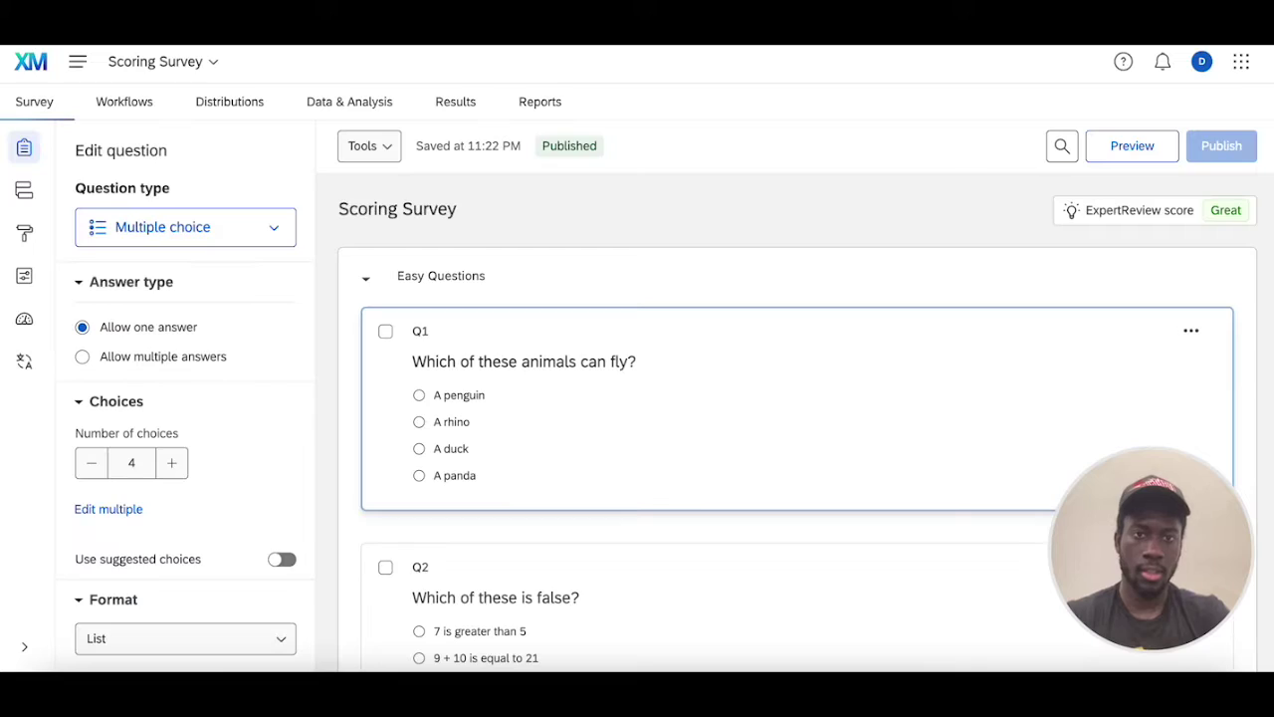
# Step: Generate 5 test responses for the survey and review the recorded answers to Q1 through Q6 in the data table
pyautogui.click(353, 115)
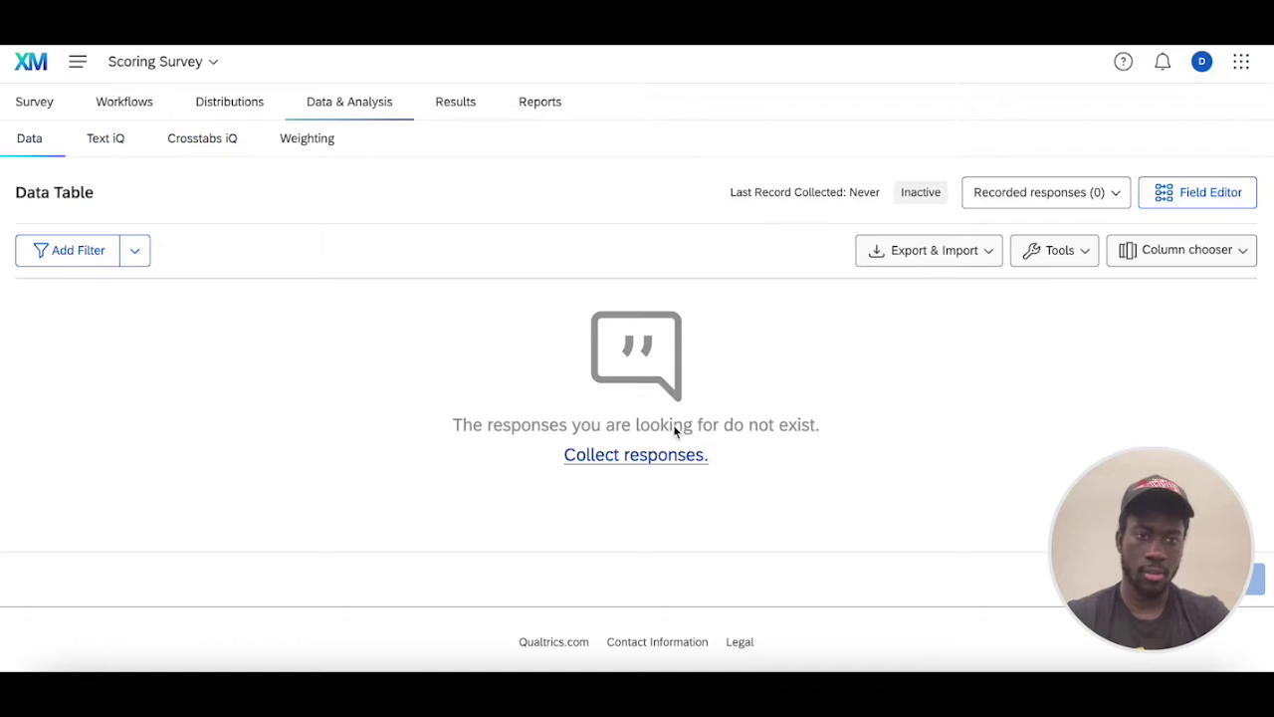
pyautogui.click(34, 102)
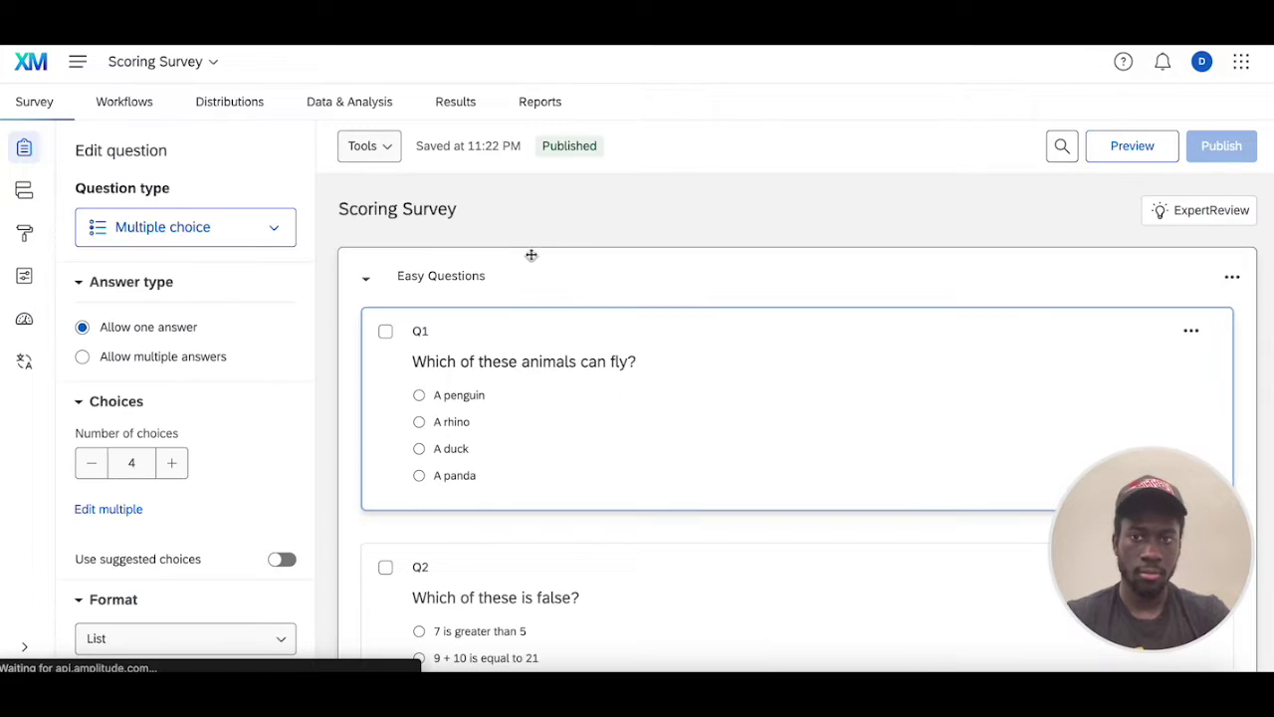
pyautogui.click(376, 152)
pyautogui.click(450, 309)
pyautogui.click(438, 208)
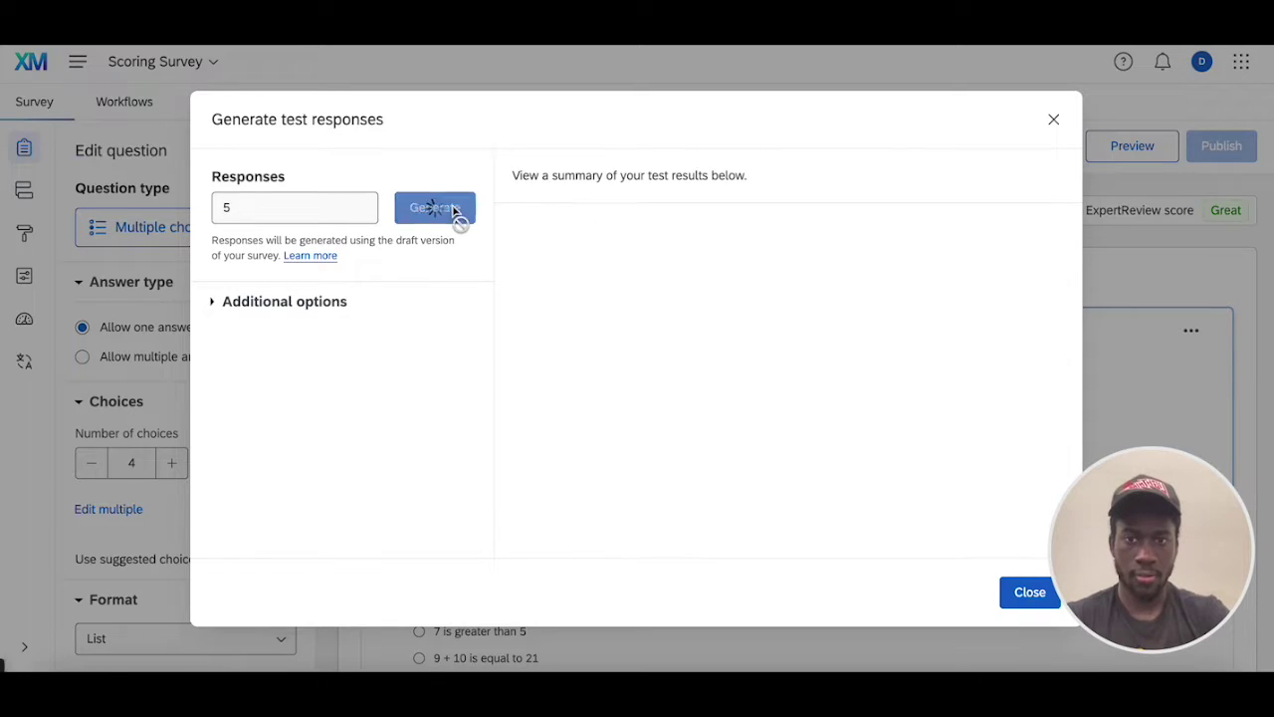
pyautogui.click(1028, 595)
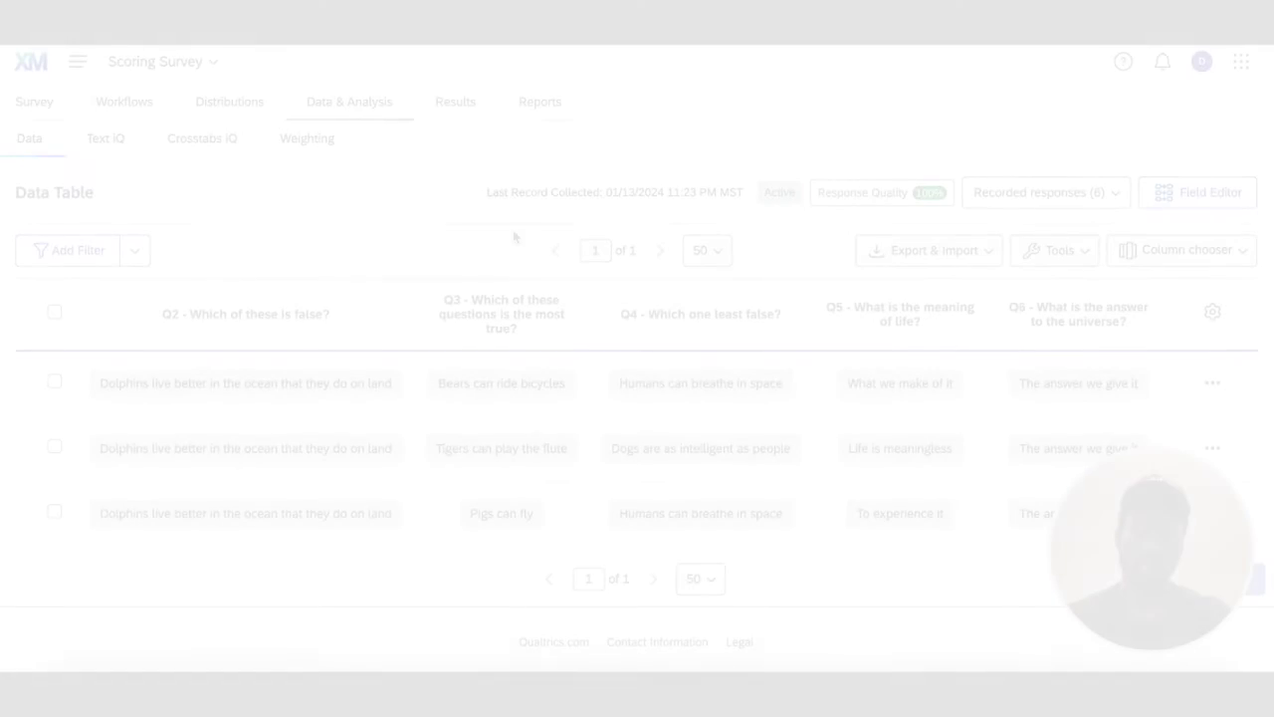
pyautogui.hscroll(-5, 535, 370)
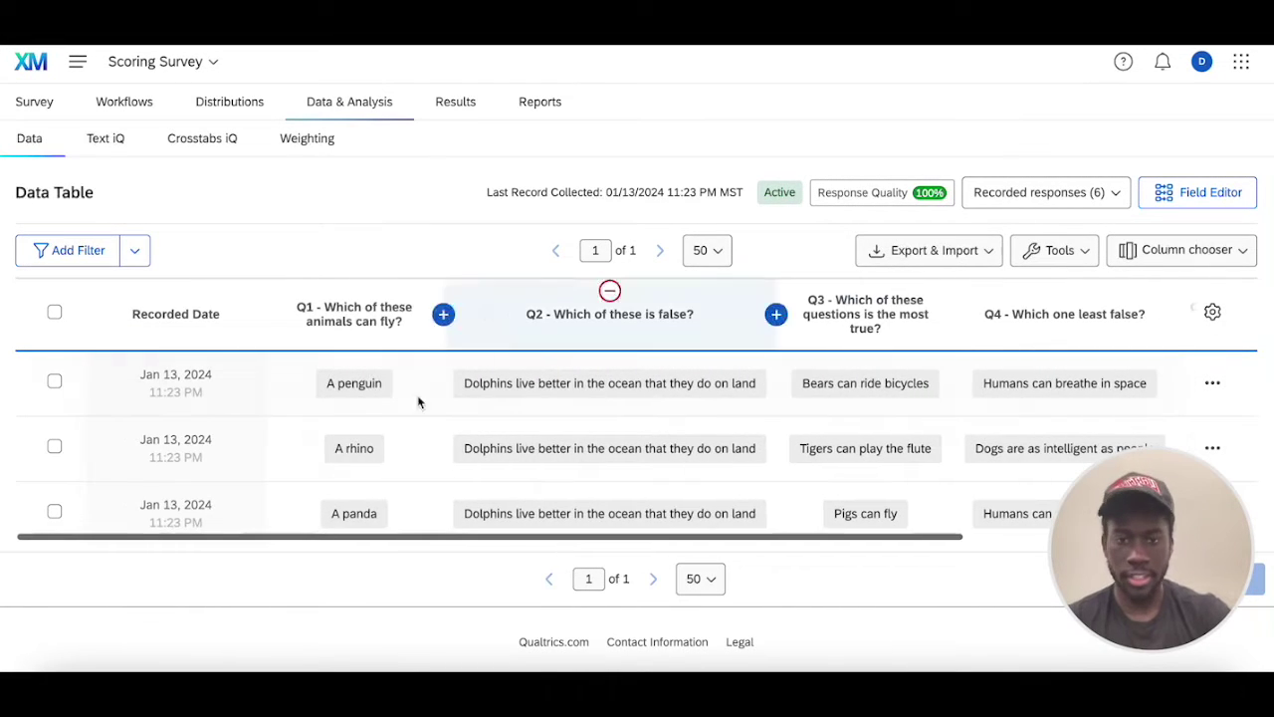
pyautogui.hscroll(5, 721, 368)
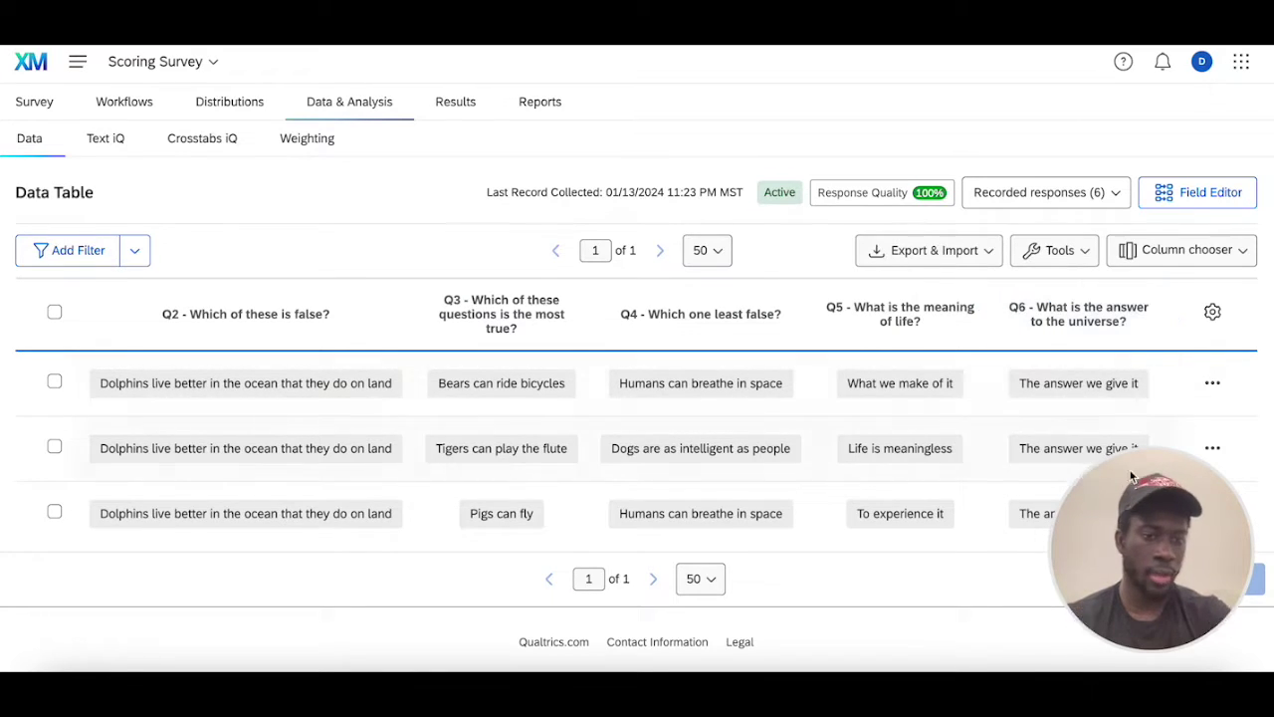
pyautogui.hscroll(-5, 626, 412)
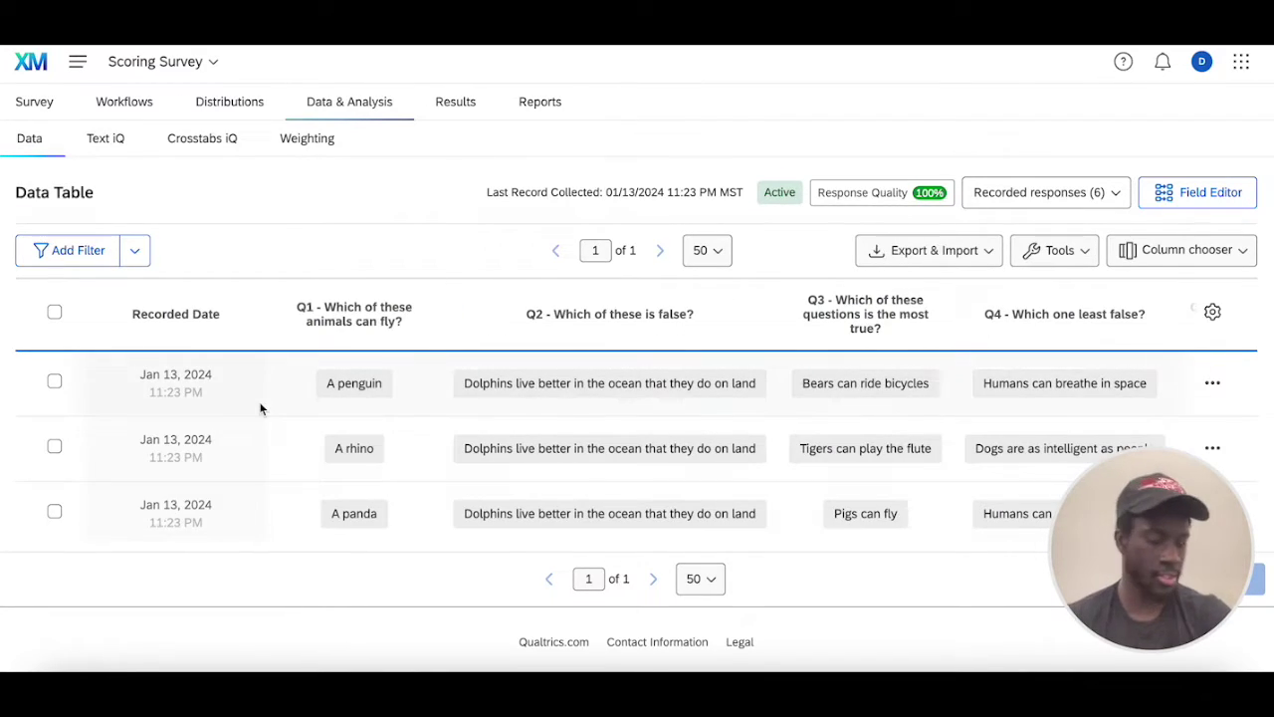
# Step: Return from the response data to the survey's advanced Scoring options
pyautogui.click(55, 96)
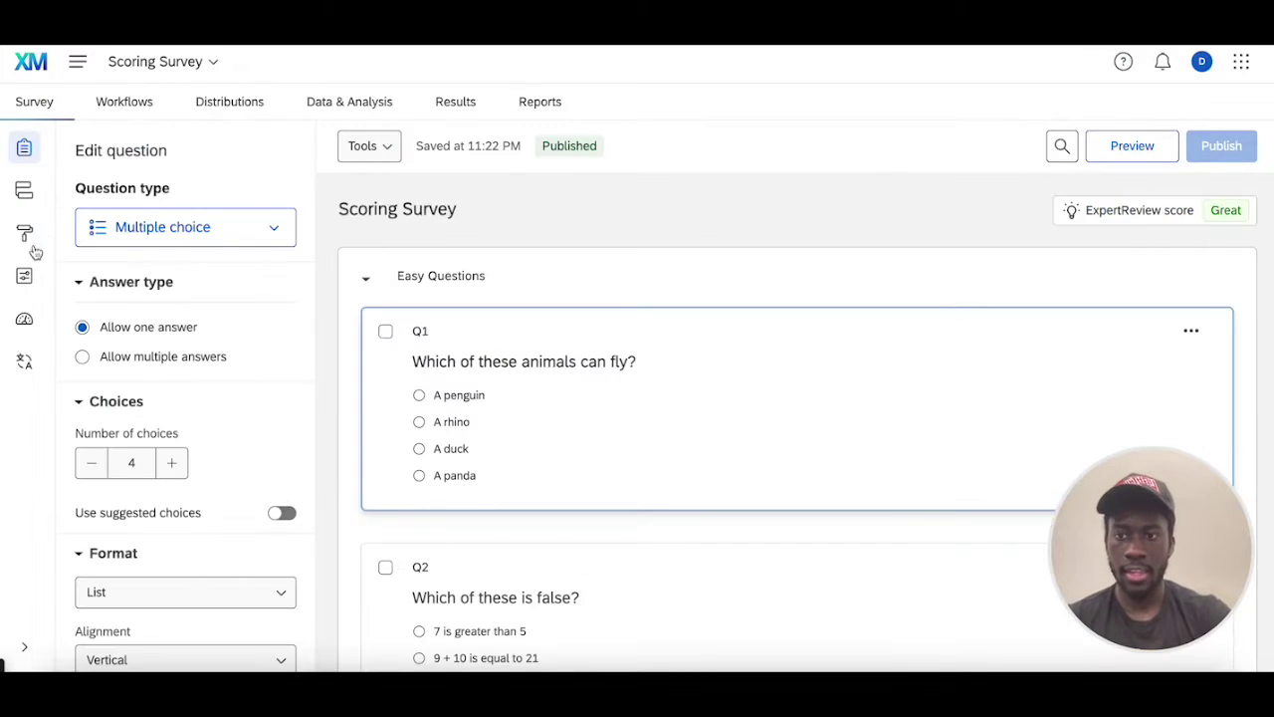
pyautogui.click(24, 276)
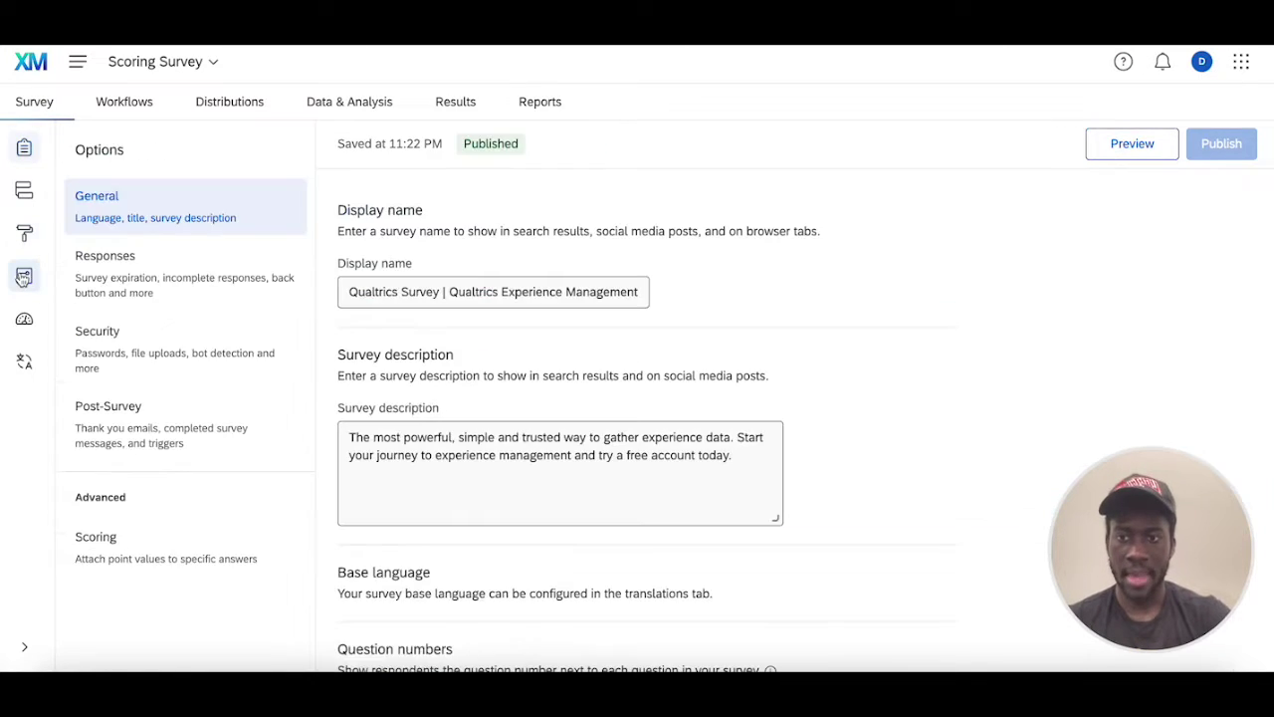
pyautogui.click(187, 540)
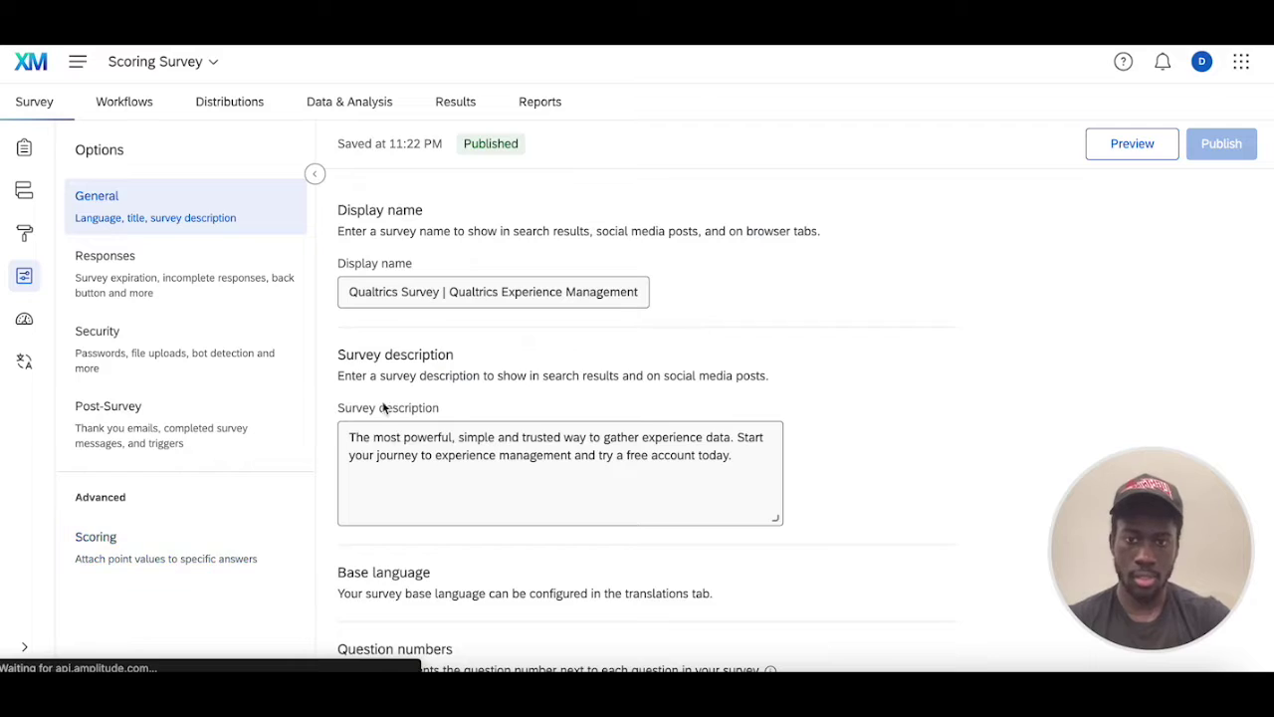
# Step: Assign a score of 10 to the choice "A duck" in Q1
pyautogui.scroll(-2, 395, 407)
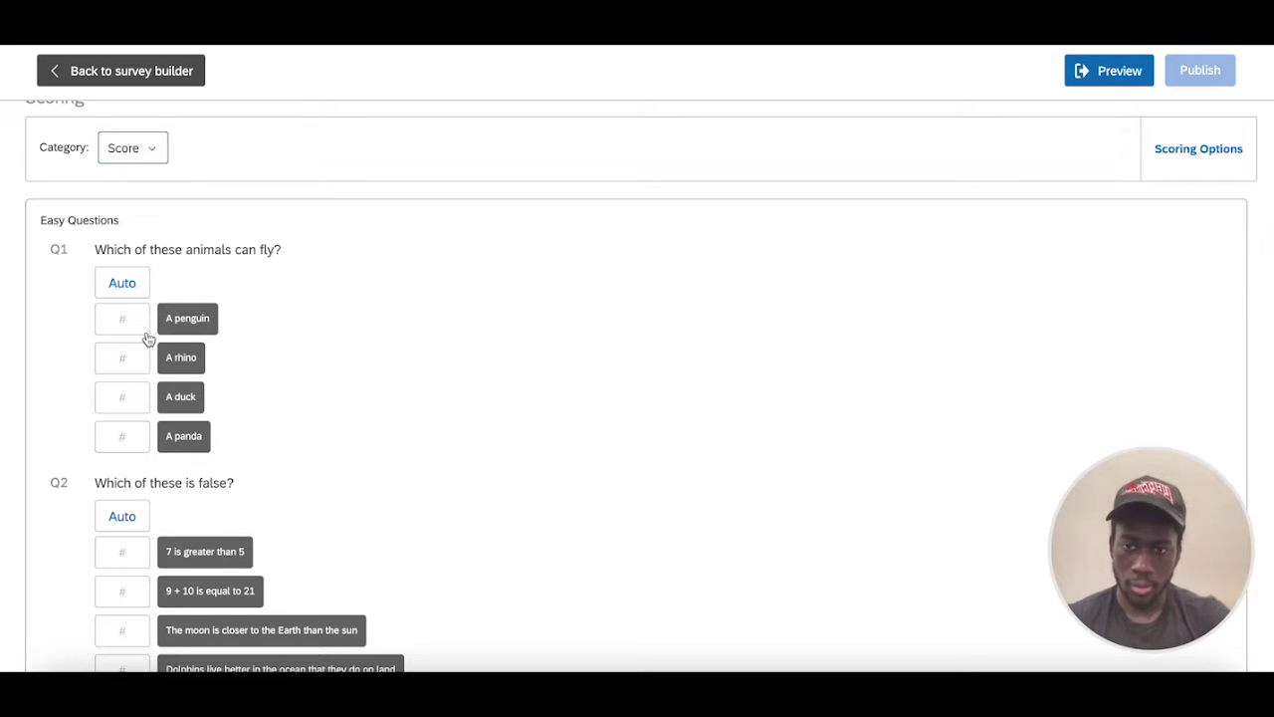
pyautogui.click(133, 407)
pyautogui.write('10')
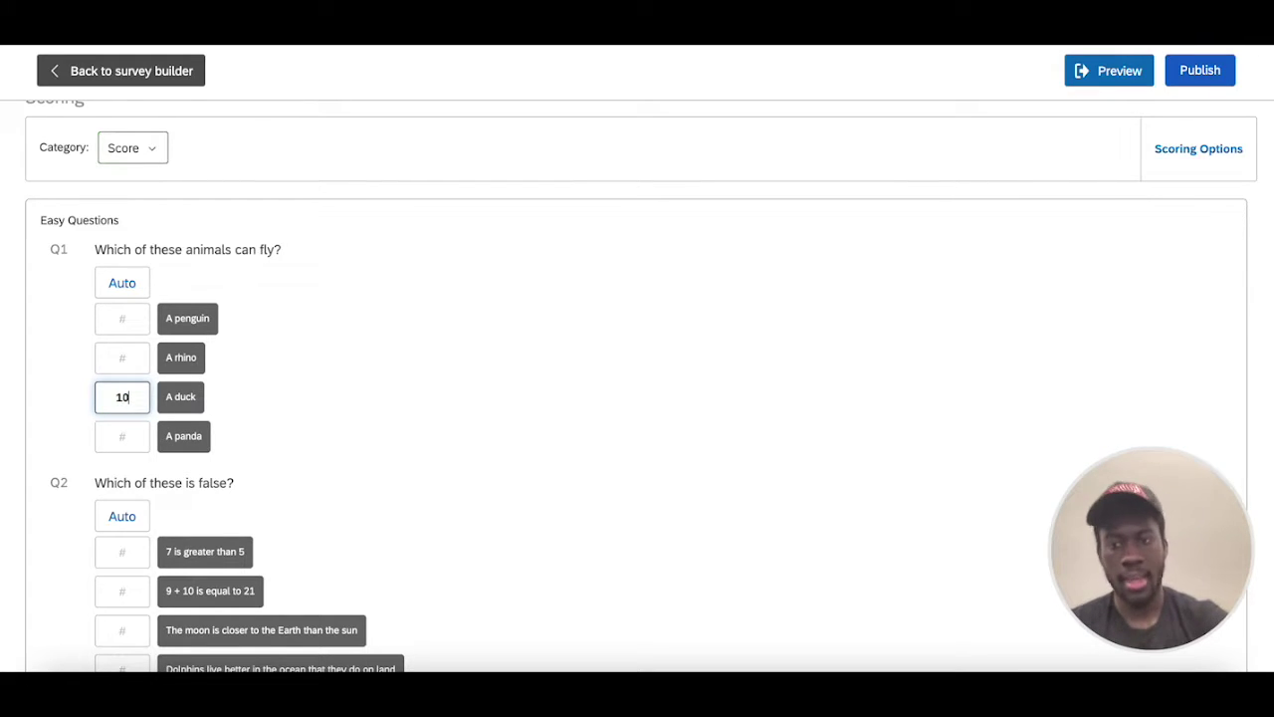
pyautogui.click(363, 404)
# Step: Assign a score of 1 to both "A penguin" and "A rhino" in Q1
pyautogui.click(122, 317)
pyautogui.write('1')
pyautogui.click(99, 359)
pyautogui.write('1')
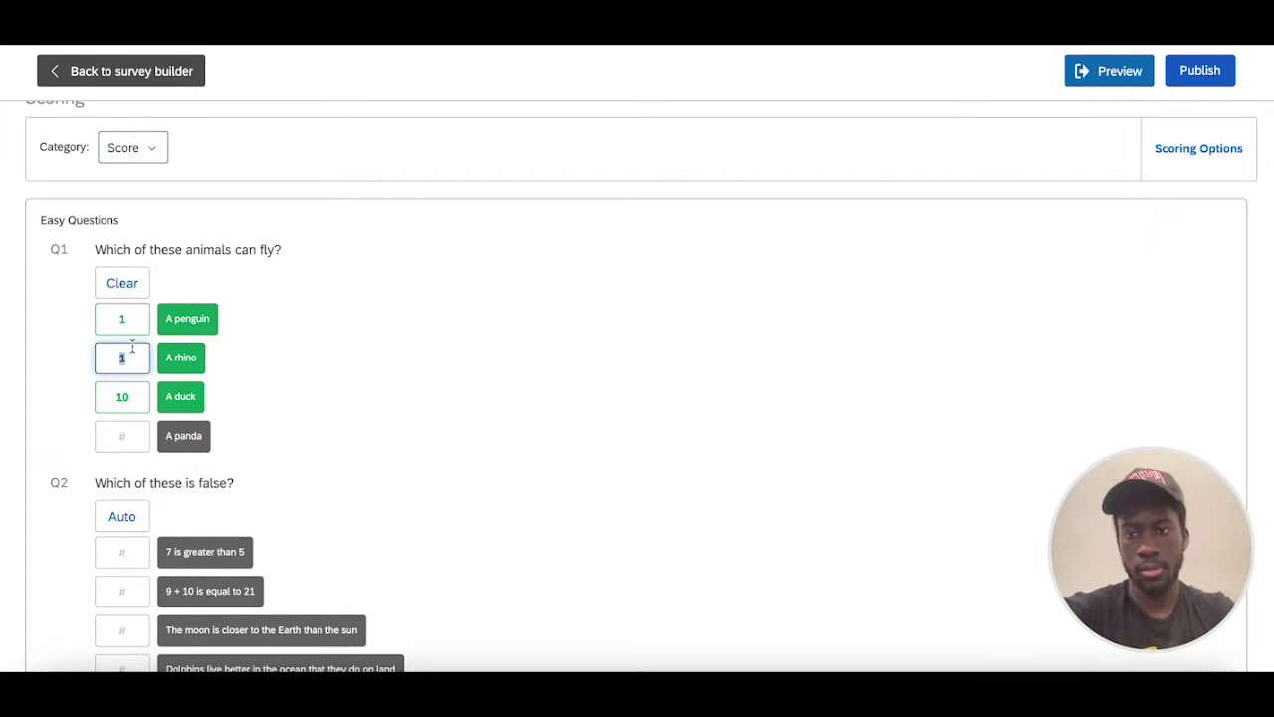
# Step: Set the Q1 scores of "A penguin", "A rhino" and "A panda" to 0
pyautogui.click(136, 321)
pyautogui.write('0')
pyautogui.click(134, 345)
pyautogui.write('0')
pyautogui.click(127, 430)
pyautogui.write('10')
pyautogui.click(401, 427)
pyautogui.scroll(-3, 402, 427)
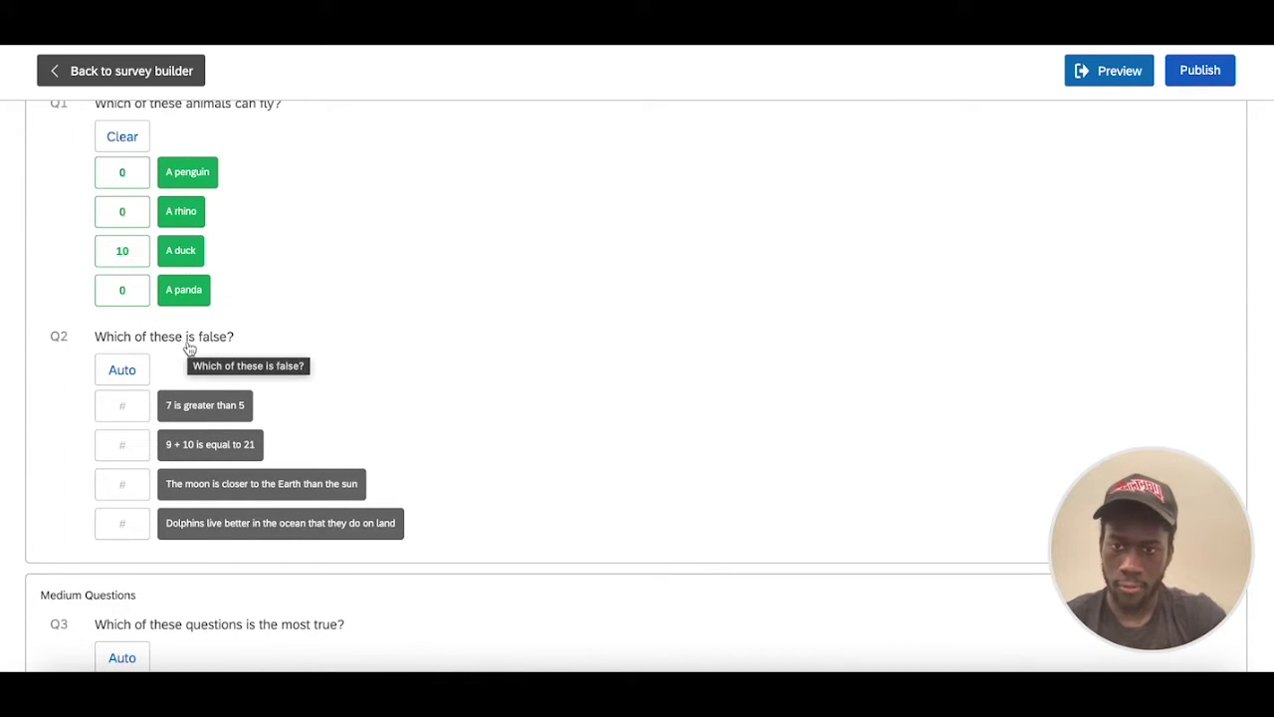
# Step: Assign a score of 5 to "9 + 10 is equal to 21" in Q2 and 0 to the other three choices
pyautogui.click(124, 444)
pyautogui.write('1')
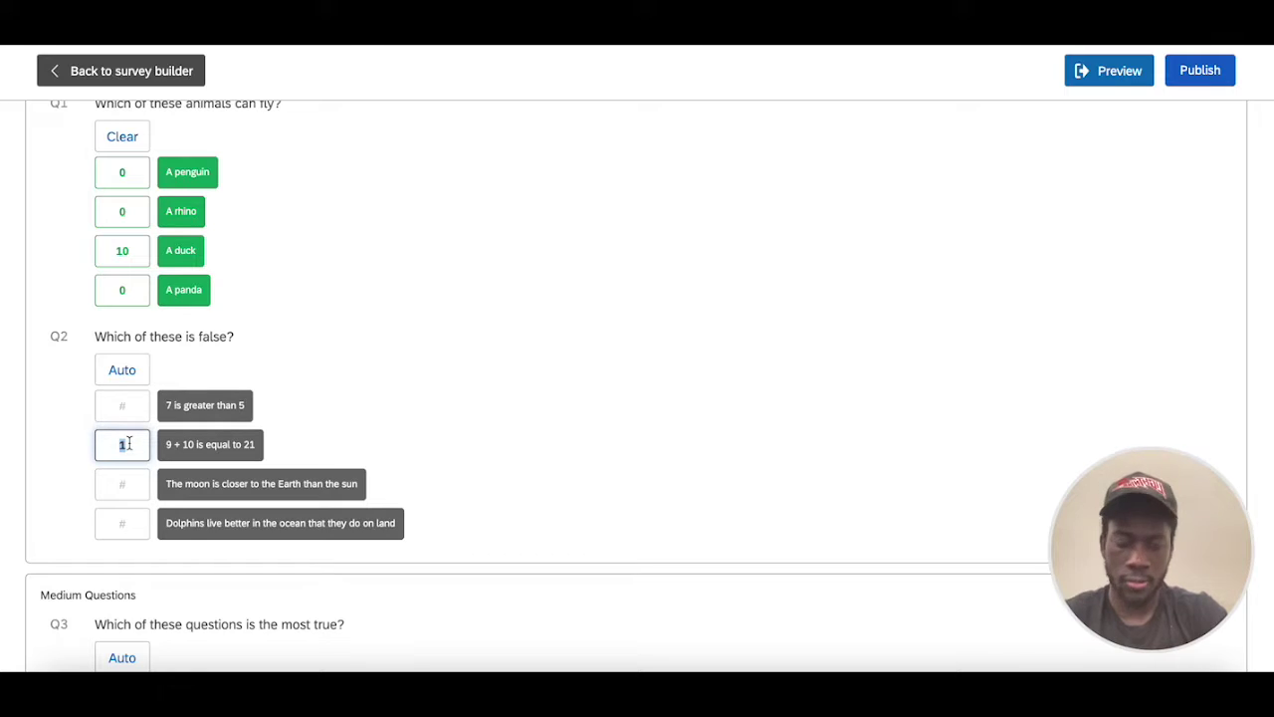
pyautogui.click(123, 405)
pyautogui.write('0')
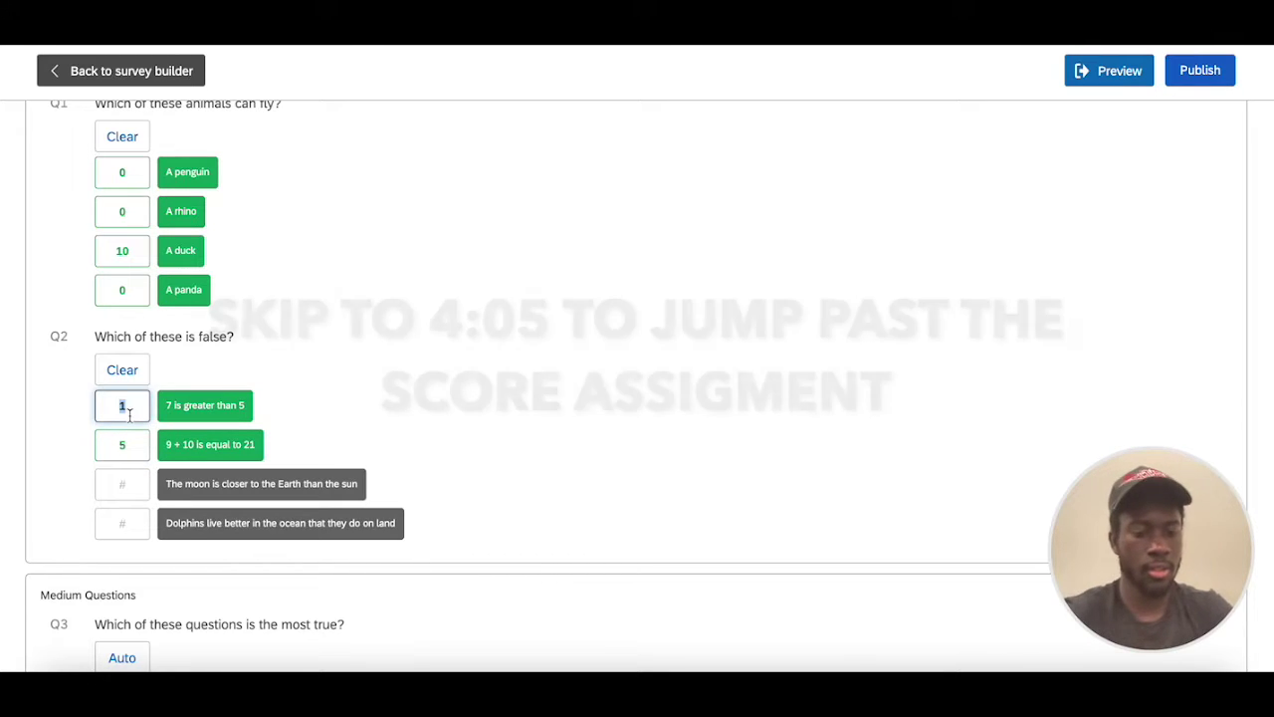
pyautogui.click(132, 484)
pyautogui.write('0')
pyautogui.click(124, 523)
pyautogui.write('0')
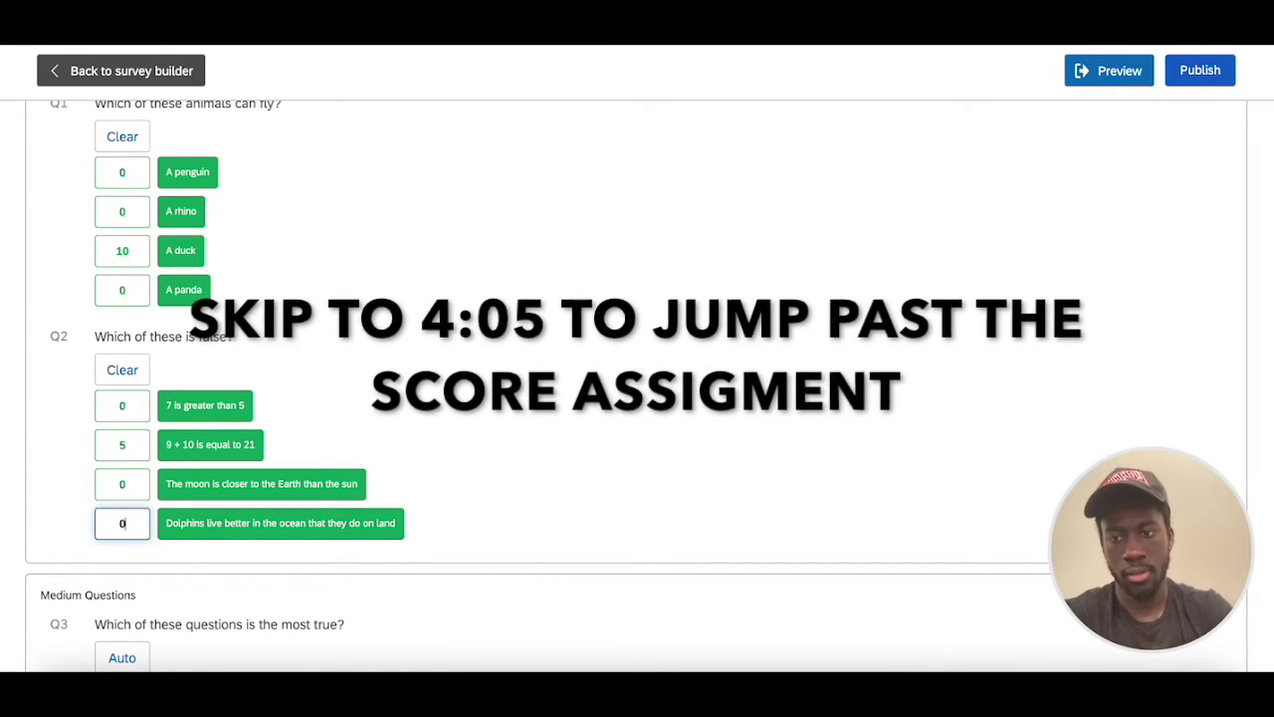
# Step: Change the Q1 scores to 3 for "A penguin" and 5 for "A duck"
pyautogui.scroll(1, 401, 431)
pyautogui.click(132, 222)
pyautogui.write('3')
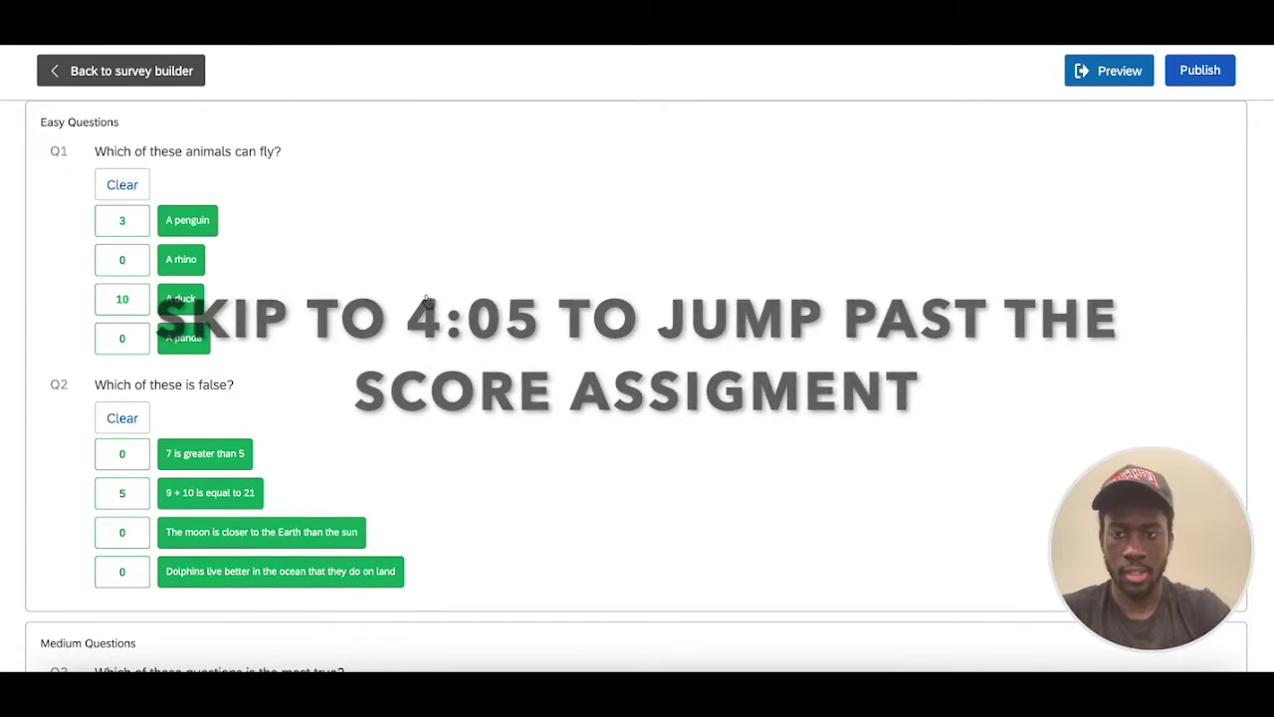
pyautogui.click(130, 298)
pyautogui.write('0')
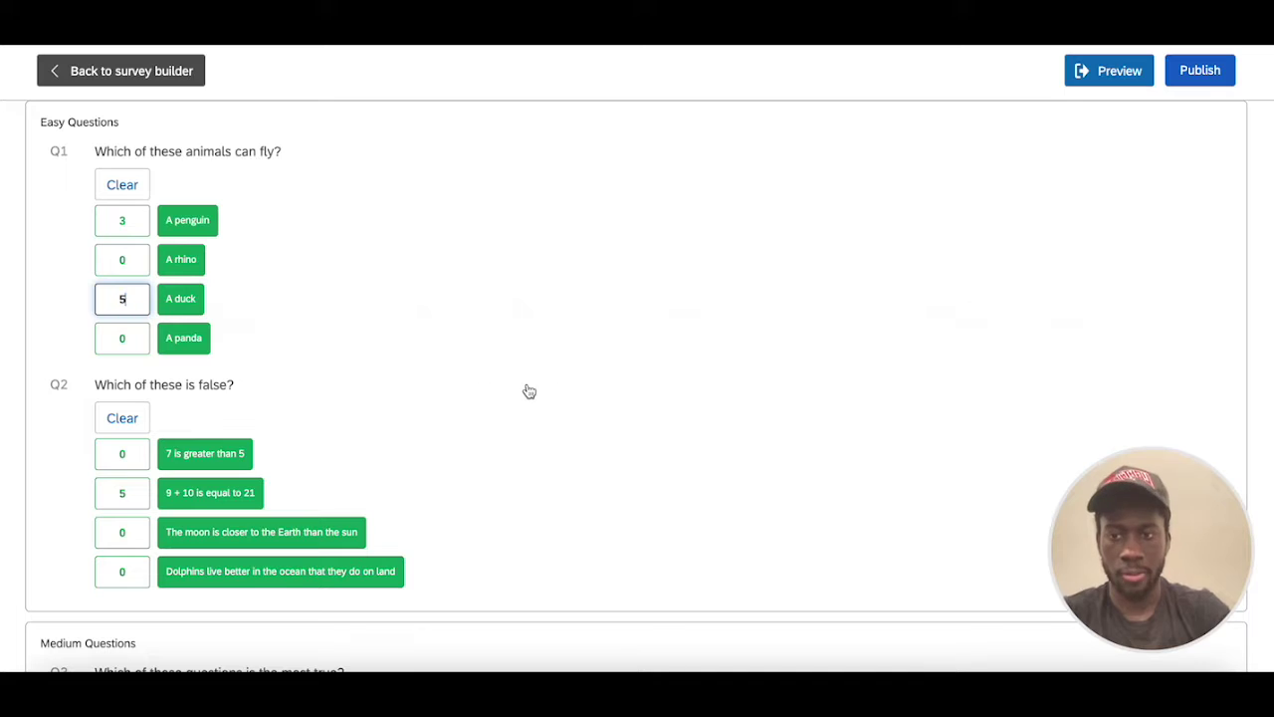
# Step: Score the Q3 choices: "Bears can ride bicycles" 10, "Pigs can fly" 0, "Ducks live on the moon" 0 and "Tigers can play the flute" 1
pyautogui.scroll(-5, 526, 389)
pyautogui.scroll(-1, 529, 392)
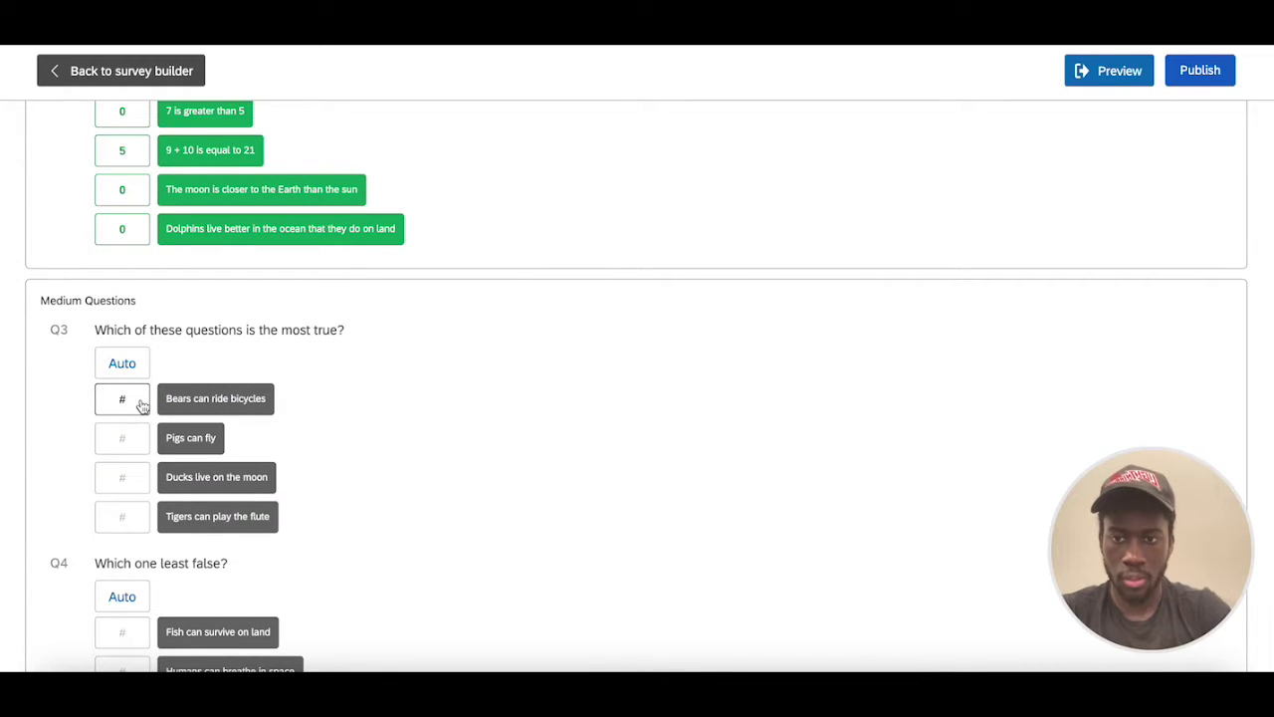
pyautogui.click(133, 520)
pyautogui.write('1')
pyautogui.click(134, 480)
pyautogui.write('1')
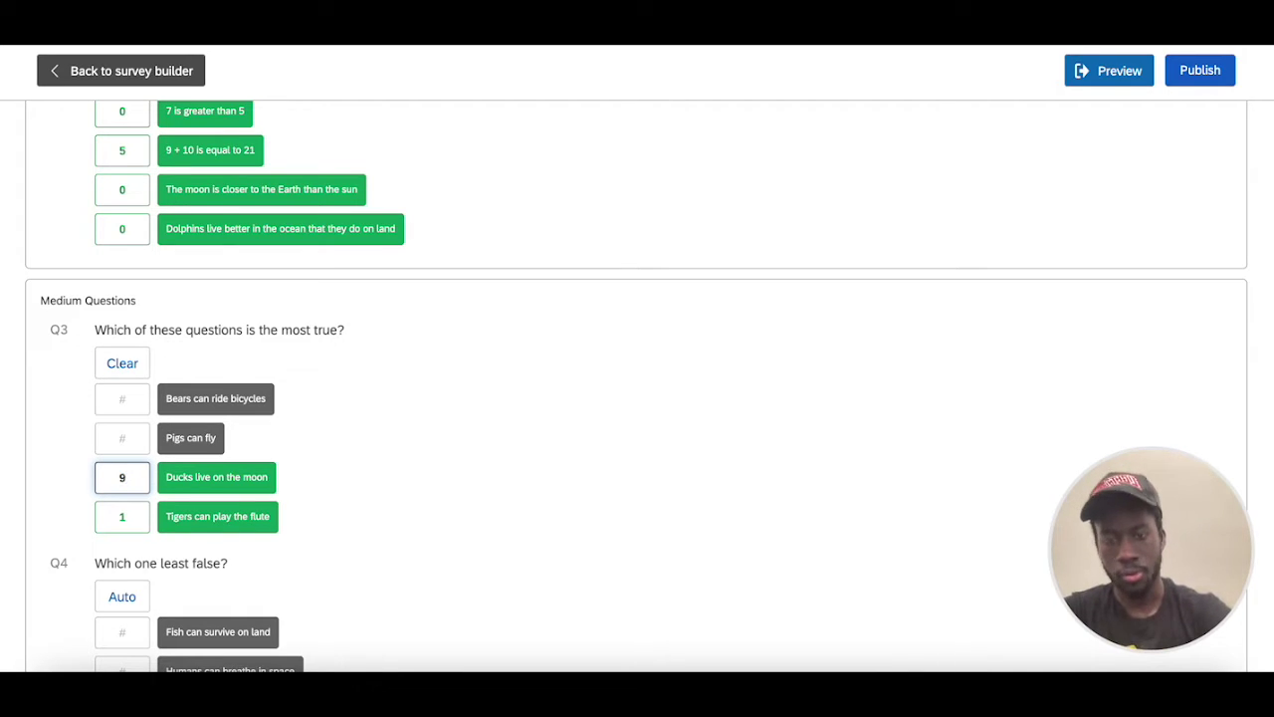
pyautogui.click(128, 445)
pyautogui.write('1')
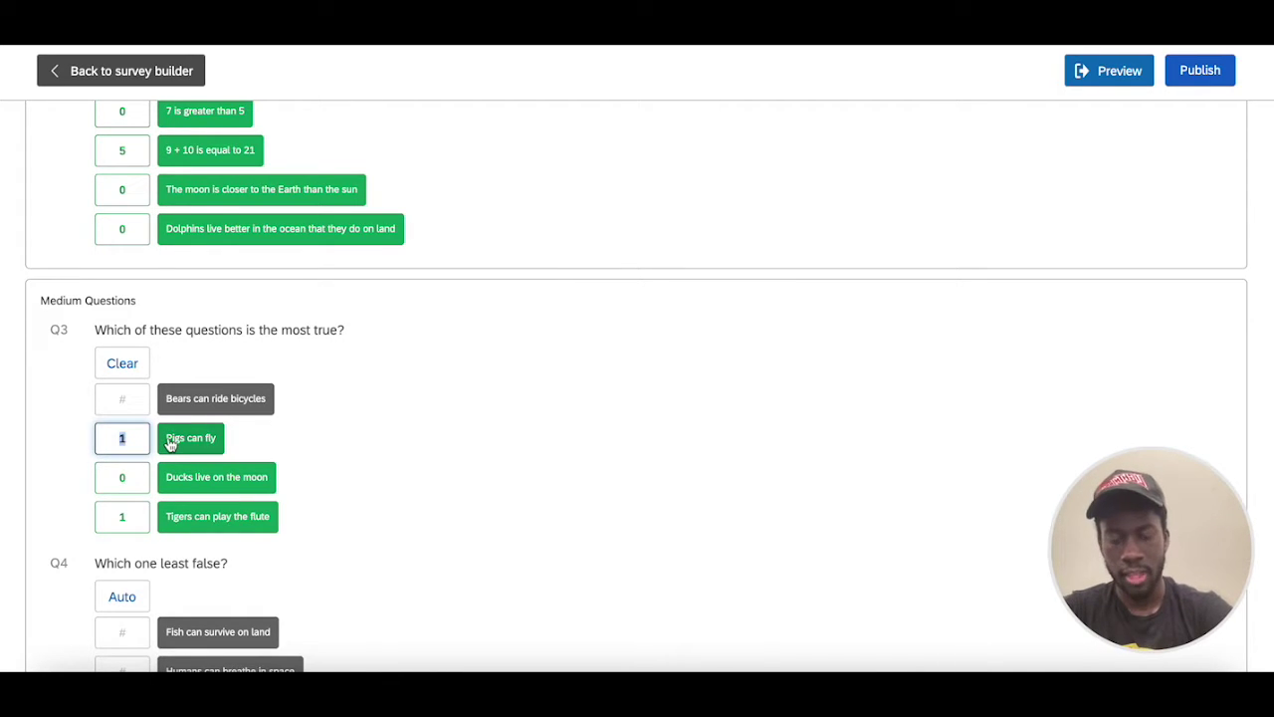
pyautogui.click(126, 400)
pyautogui.write('1')
pyautogui.write('0')
pyautogui.click(435, 424)
# Step: Score the Q4 choices: fish surviving on land 5, humans breathing in space 0, dogs' intelligence 10 and bats' eyesight 1
pyautogui.scroll(-2, 434, 422)
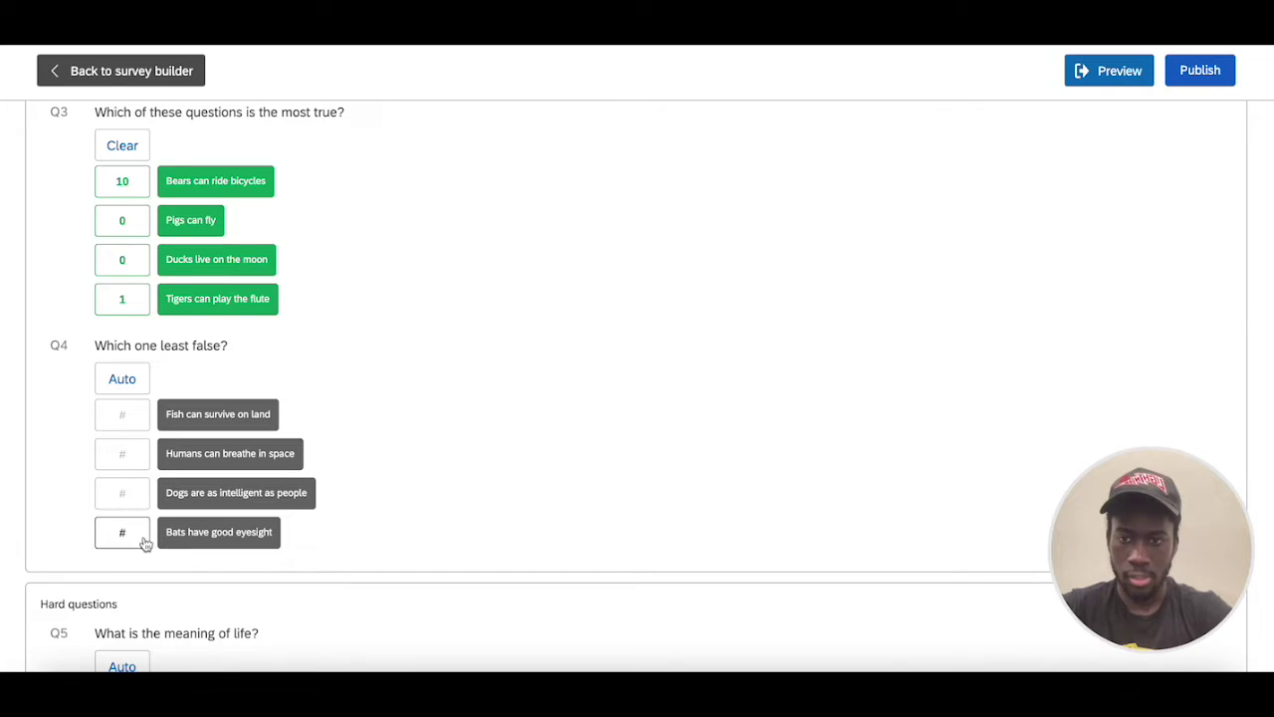
pyautogui.click(139, 498)
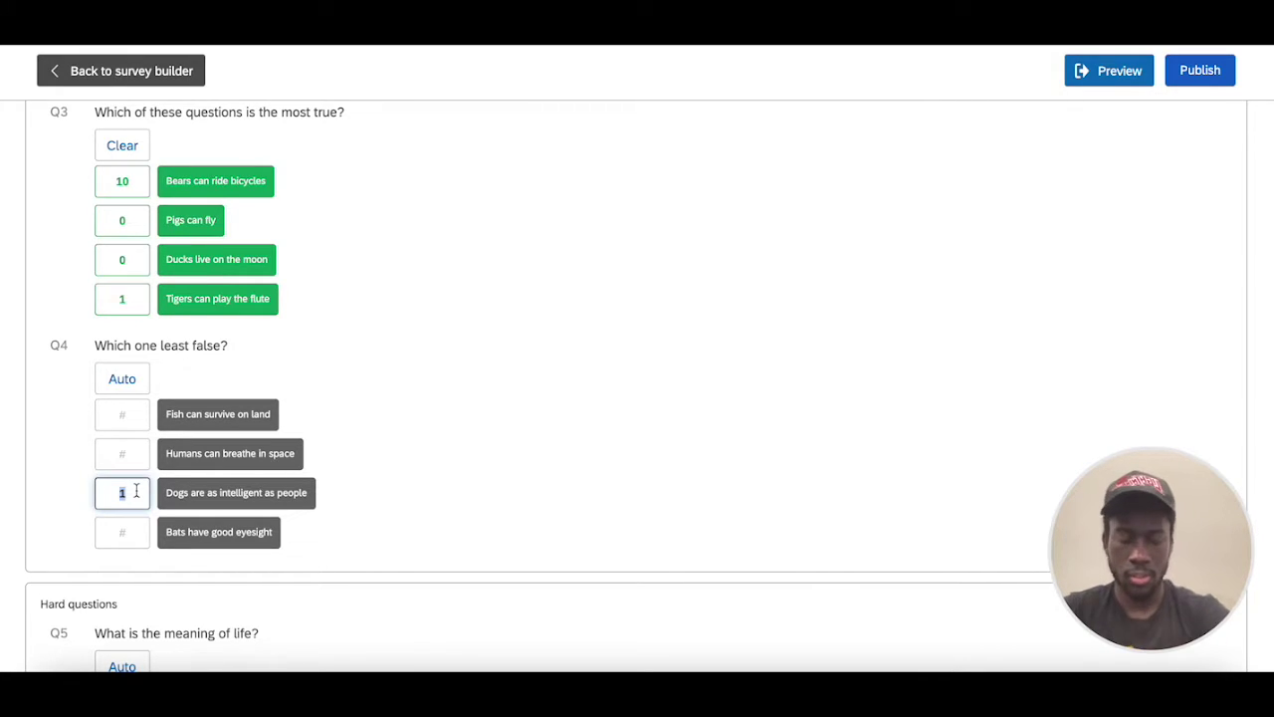
pyautogui.write('10')
pyautogui.click(134, 450)
pyautogui.write('10')
pyautogui.click(134, 532)
pyautogui.write('1')
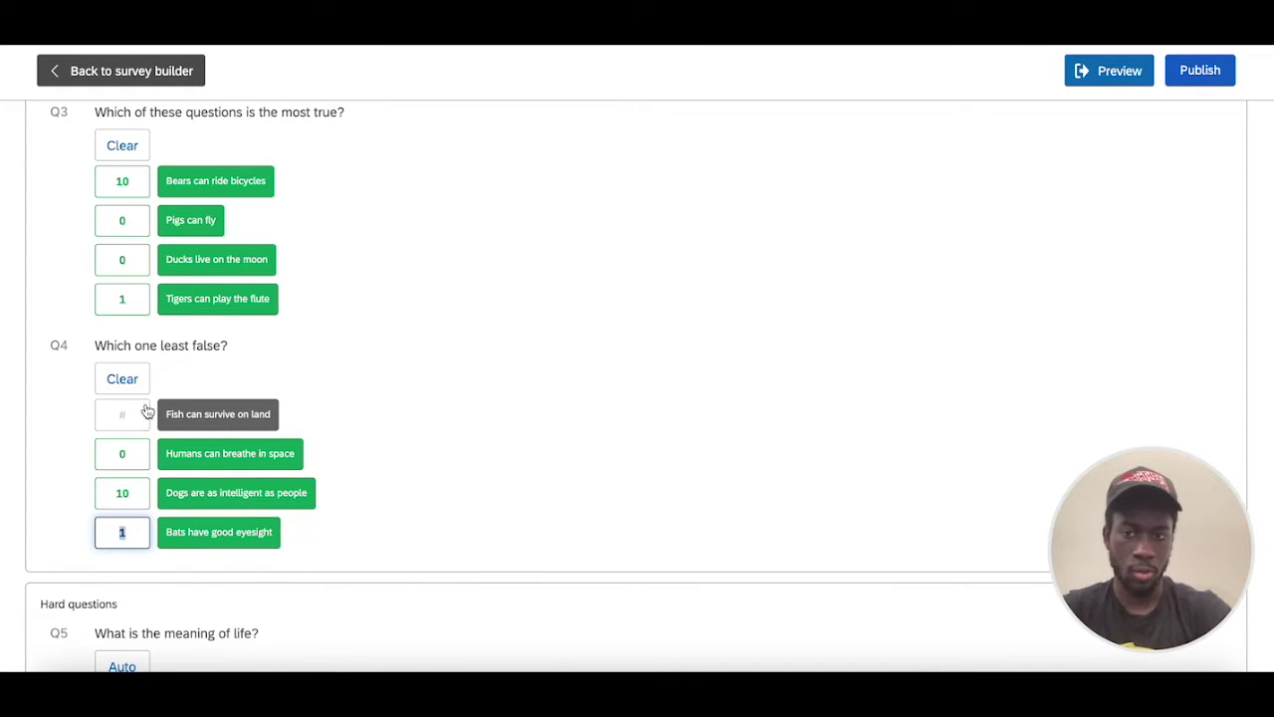
pyautogui.click(131, 415)
pyautogui.write('10')
pyautogui.click(481, 356)
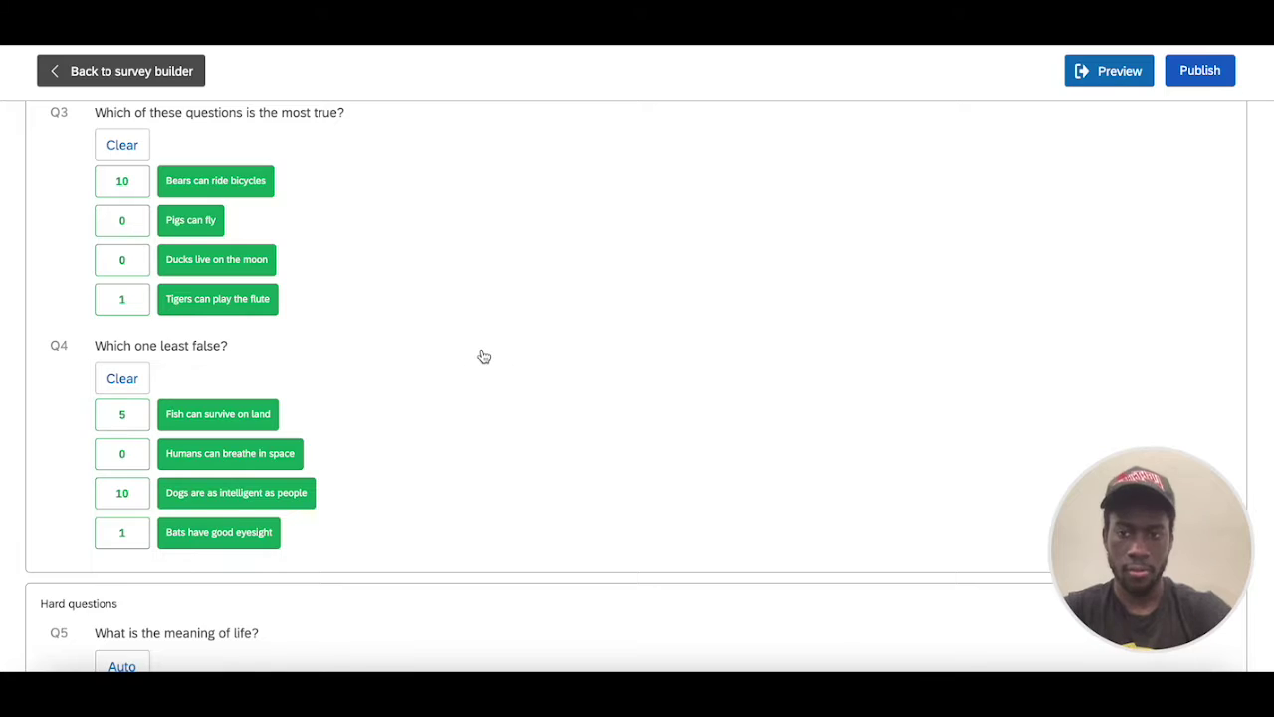
# Step: Score the Q5 choices: "To experience it" 10, "What we make of it" 20 and "Life is meaningless" 5
pyautogui.scroll(-4, 481, 356)
pyautogui.click(137, 363)
pyautogui.click(134, 356)
pyautogui.write('1')
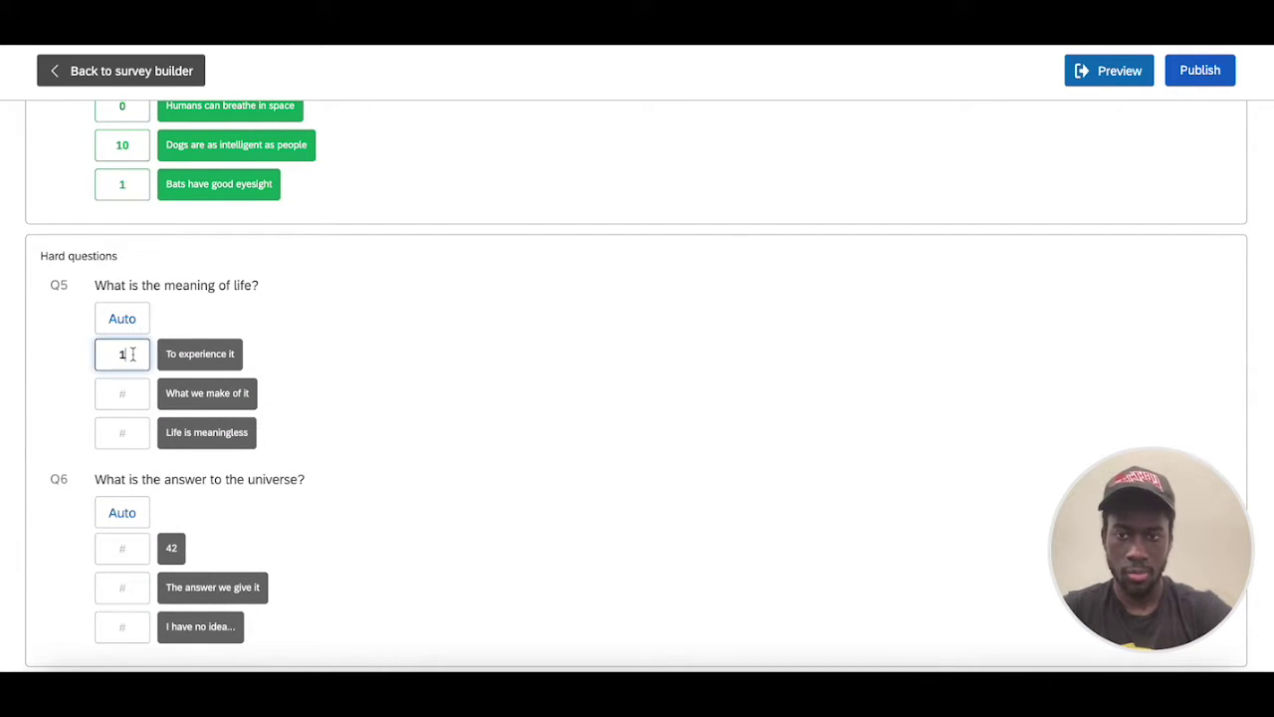
pyautogui.write('0')
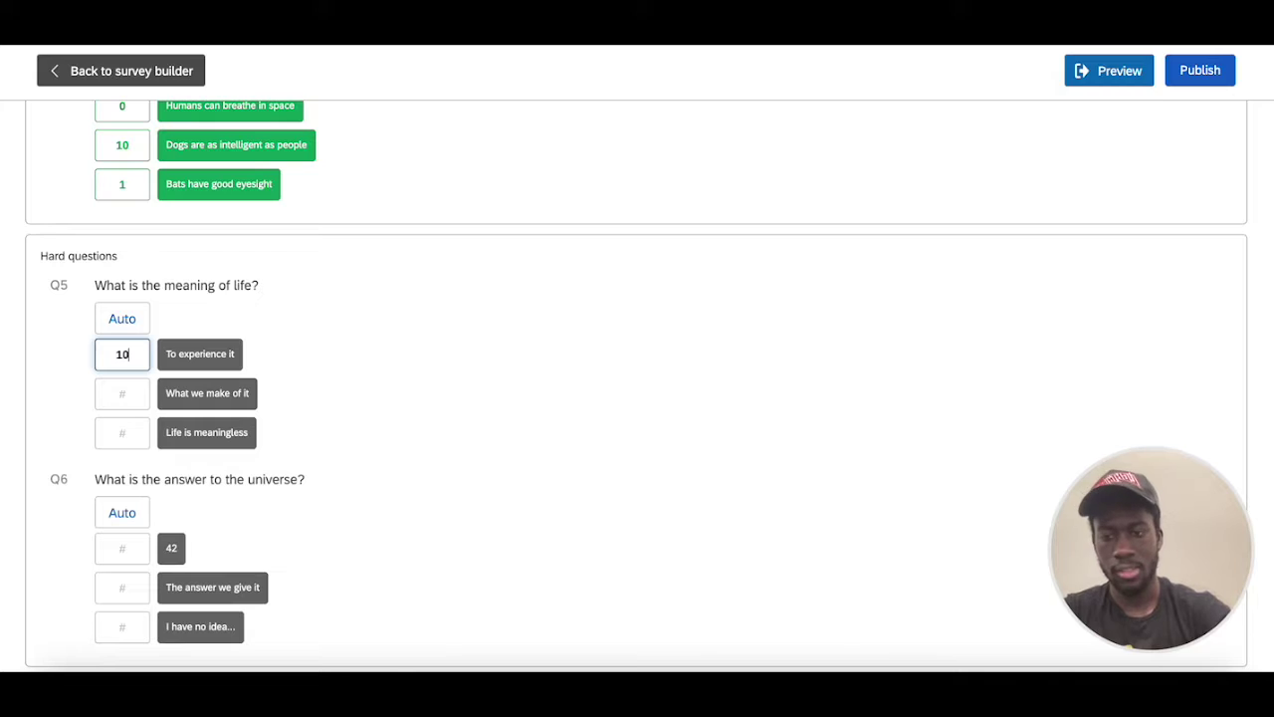
pyautogui.click(122, 387)
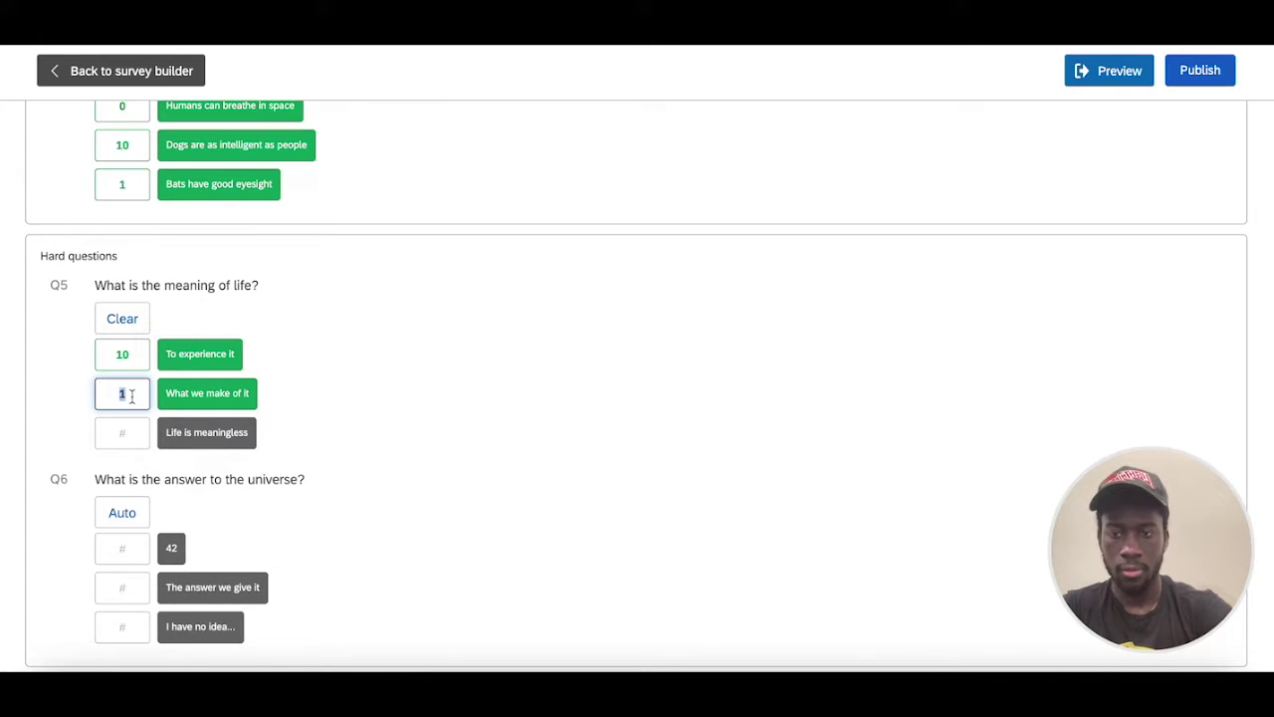
pyautogui.write('20')
pyautogui.click(127, 434)
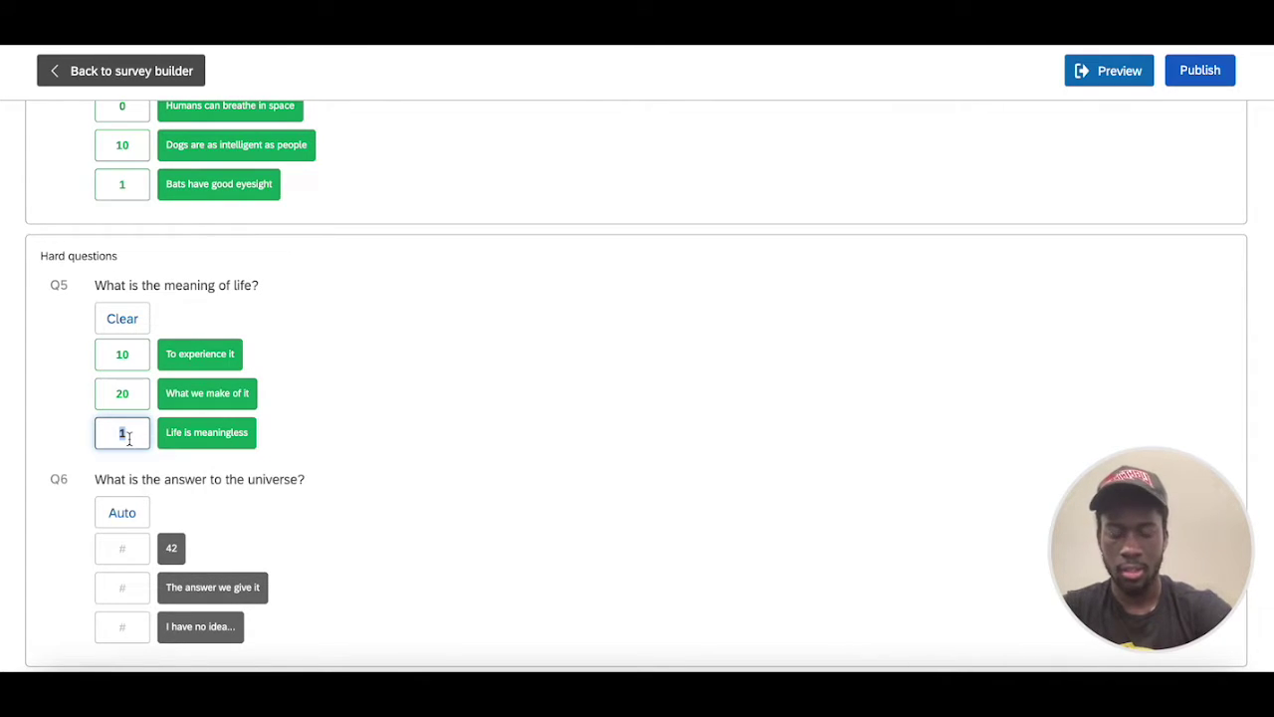
pyautogui.write('5')
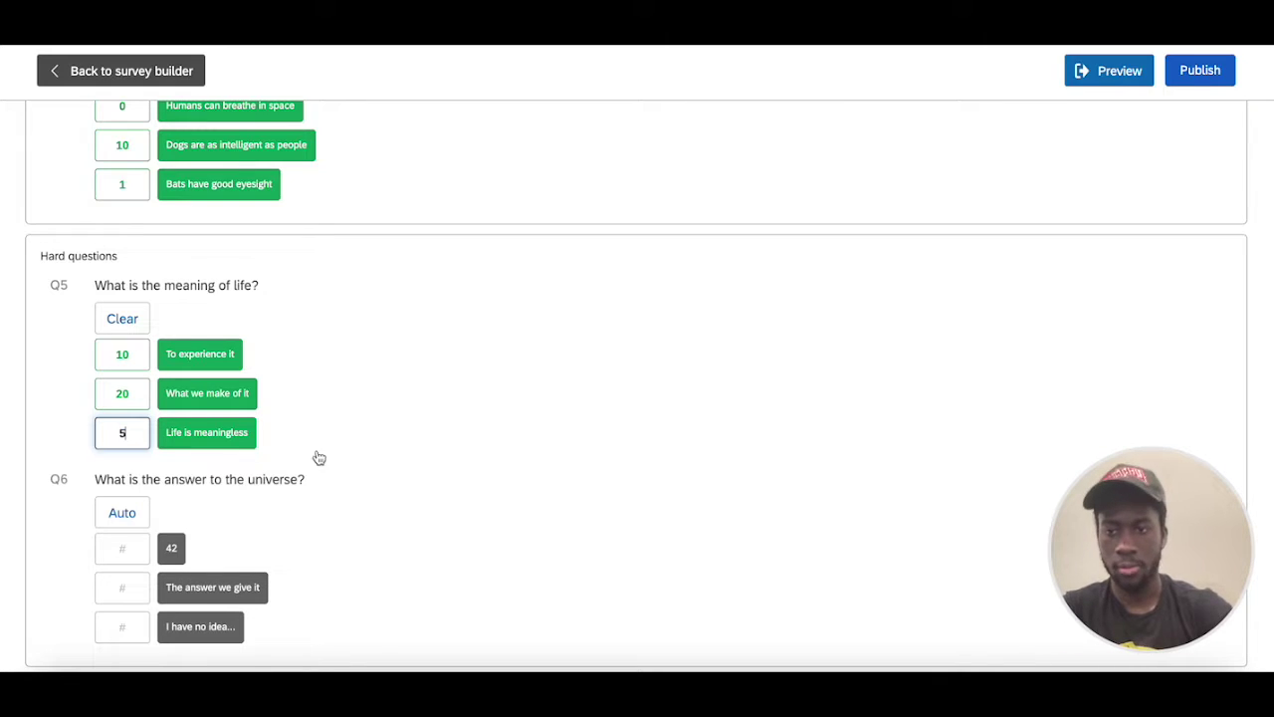
pyautogui.click(322, 464)
# Step: Score the Q6 choices: "42" 50, "The answer we give it" 20 and "I have no idea..." 5
pyautogui.scroll(-1, 289, 468)
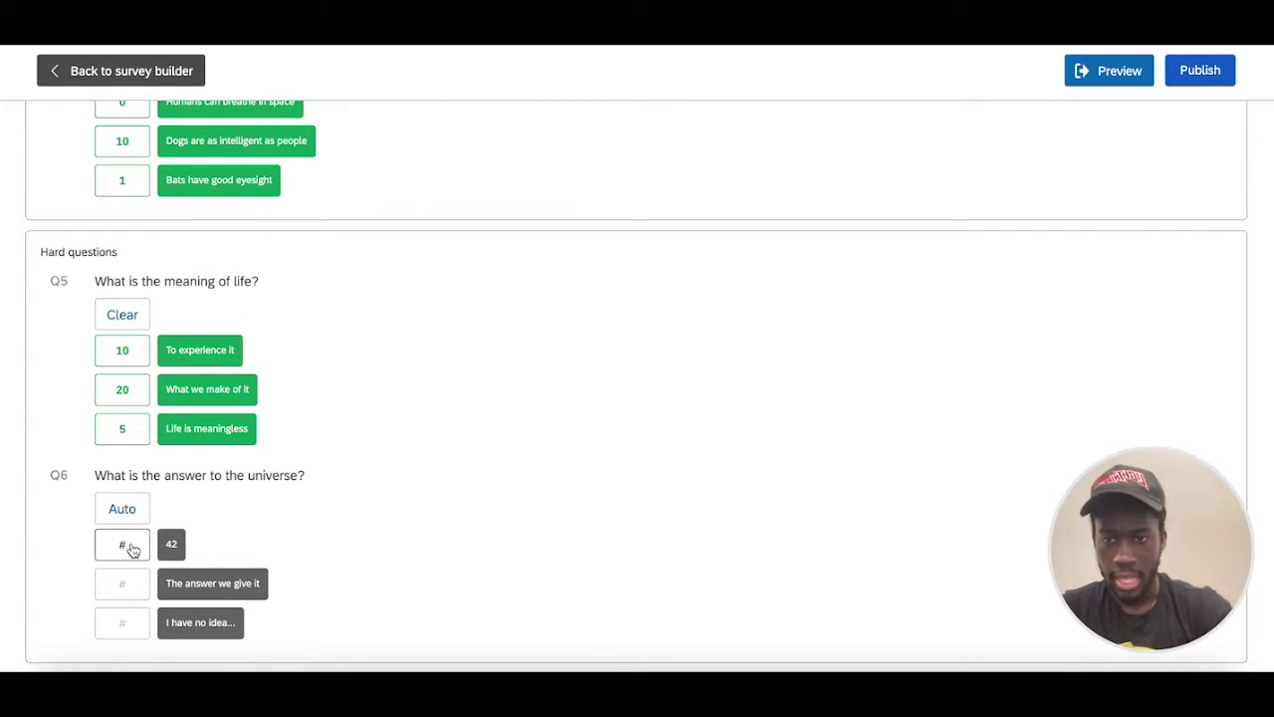
pyautogui.click(125, 542)
pyautogui.write('150')
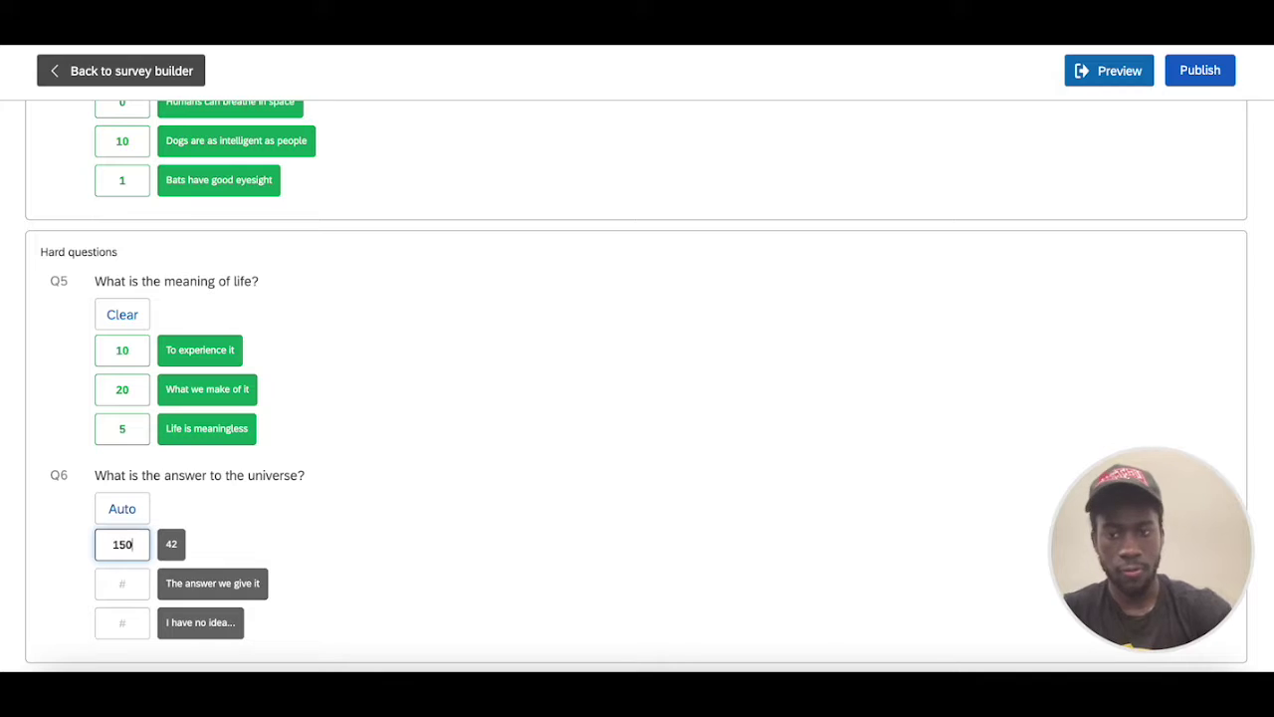
pyautogui.press('BackSpace')
pyautogui.press('BackSpace')
pyautogui.press('BackSpace')
pyautogui.write('50')
pyautogui.click(129, 588)
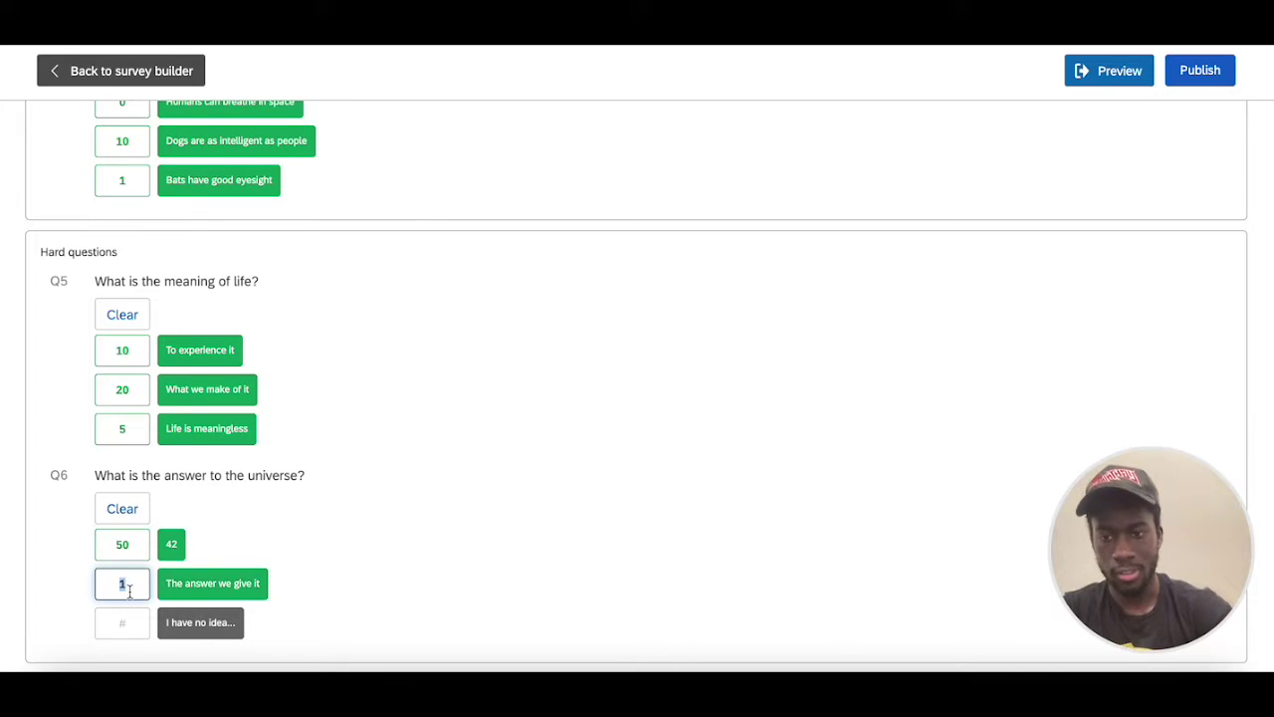
pyautogui.write('20')
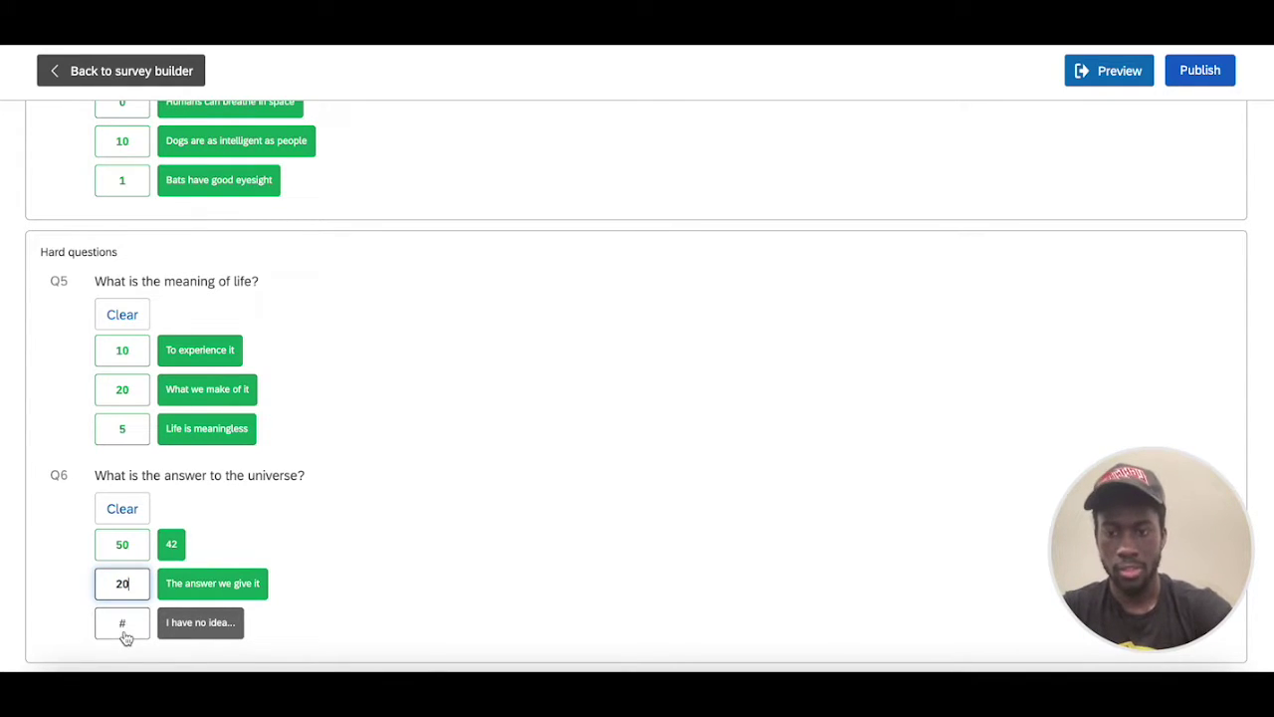
pyautogui.click(121, 622)
pyautogui.write('5')
pyautogui.click(630, 478)
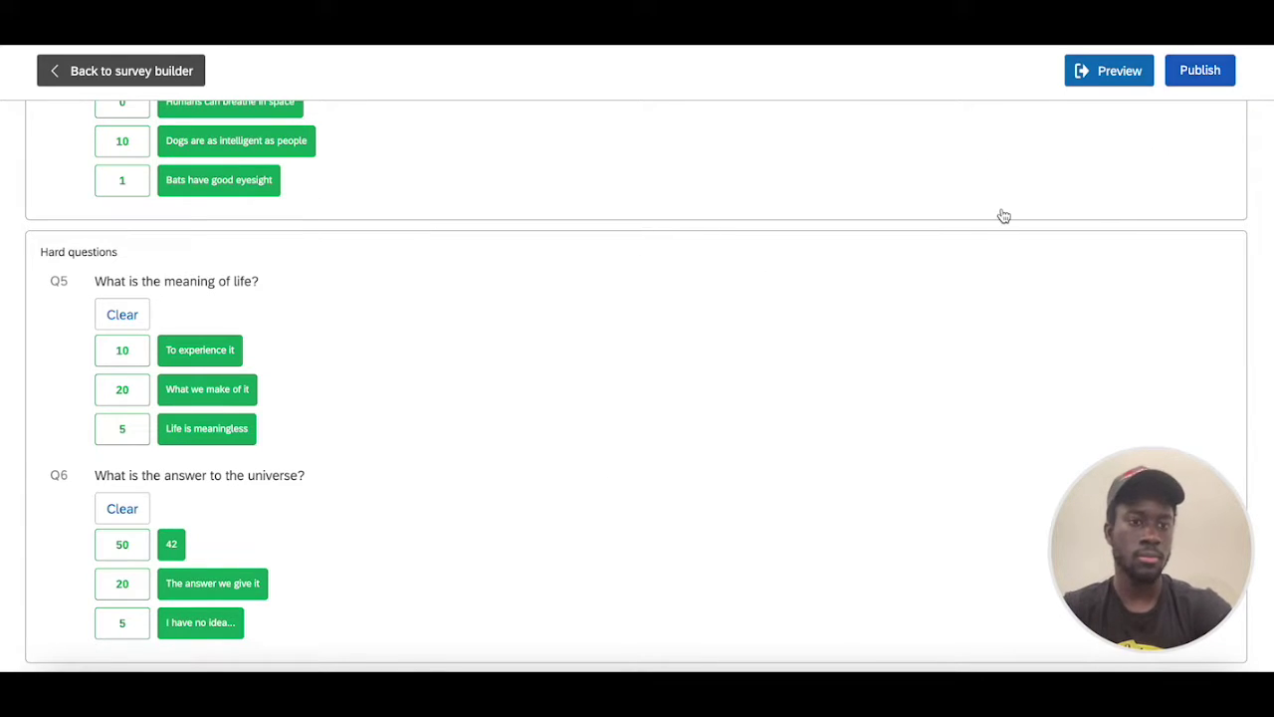
# Step: Publish the survey with the updated scoring and close the publishing dialog
pyautogui.click(1195, 80)
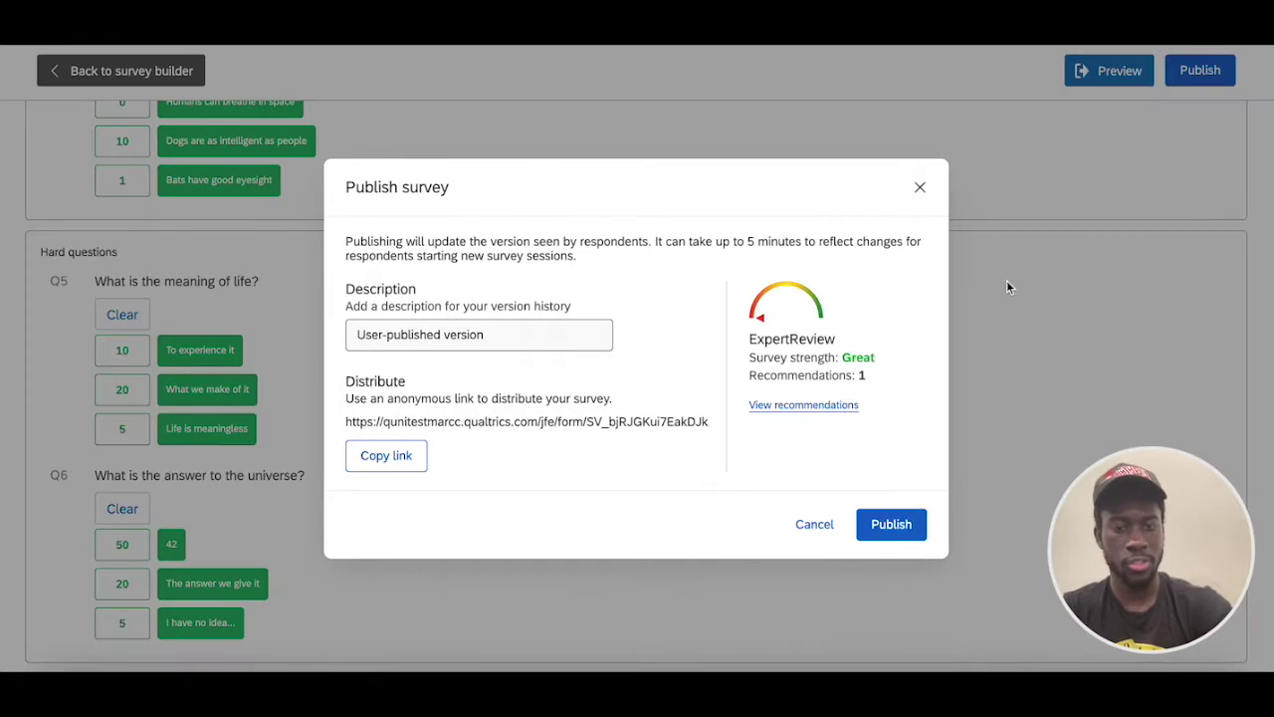
pyautogui.click(891, 524)
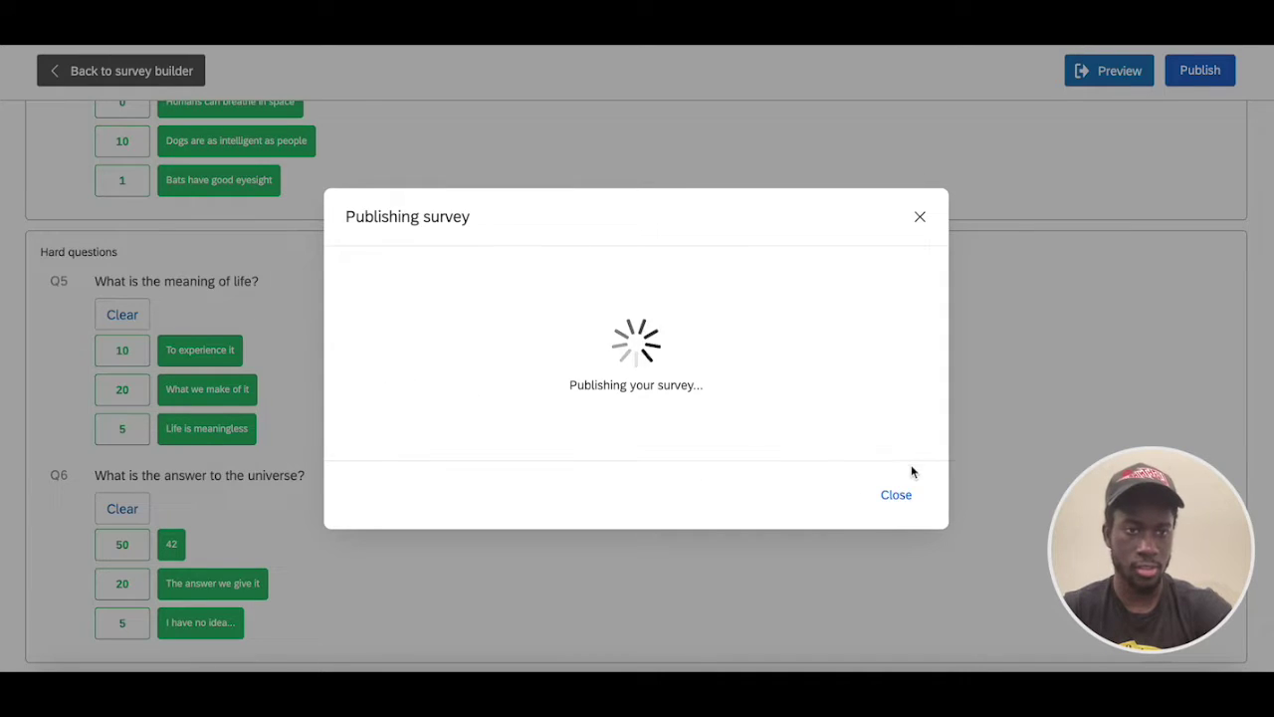
pyautogui.click(896, 495)
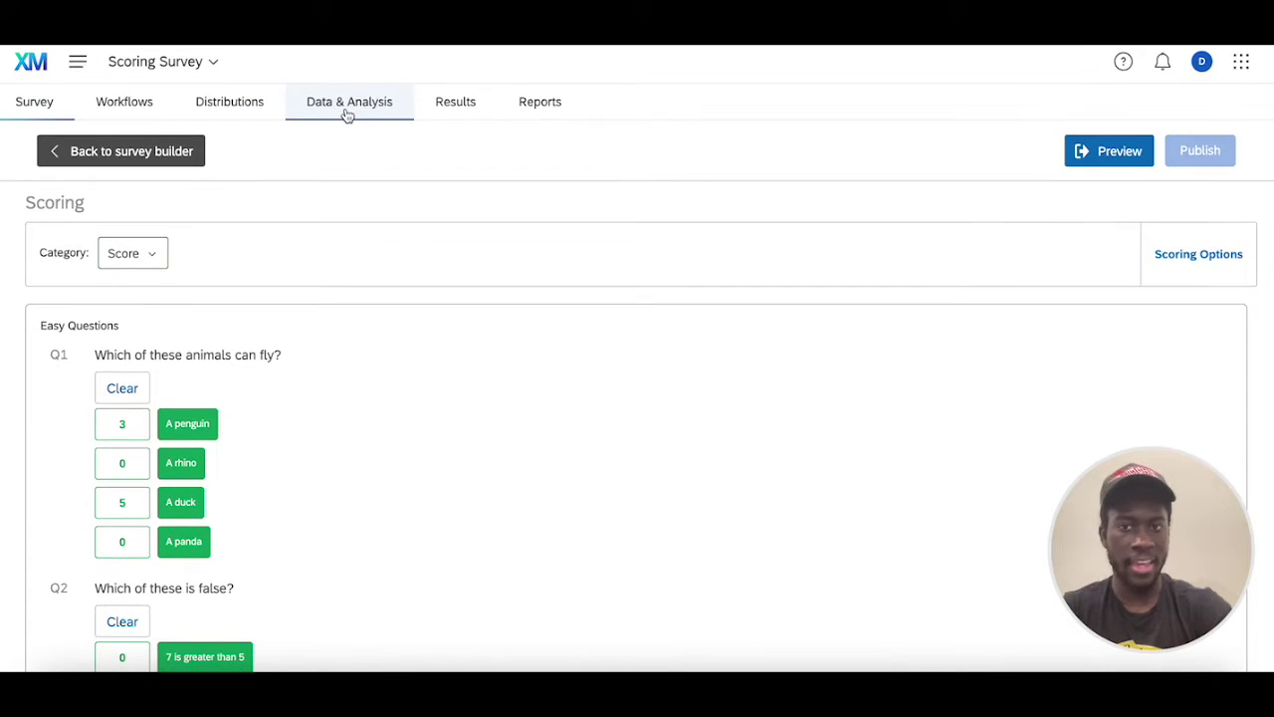
# Step: Open the recorded response data and compare each response's score with its answers to the survey questions
pyautogui.click(349, 116)
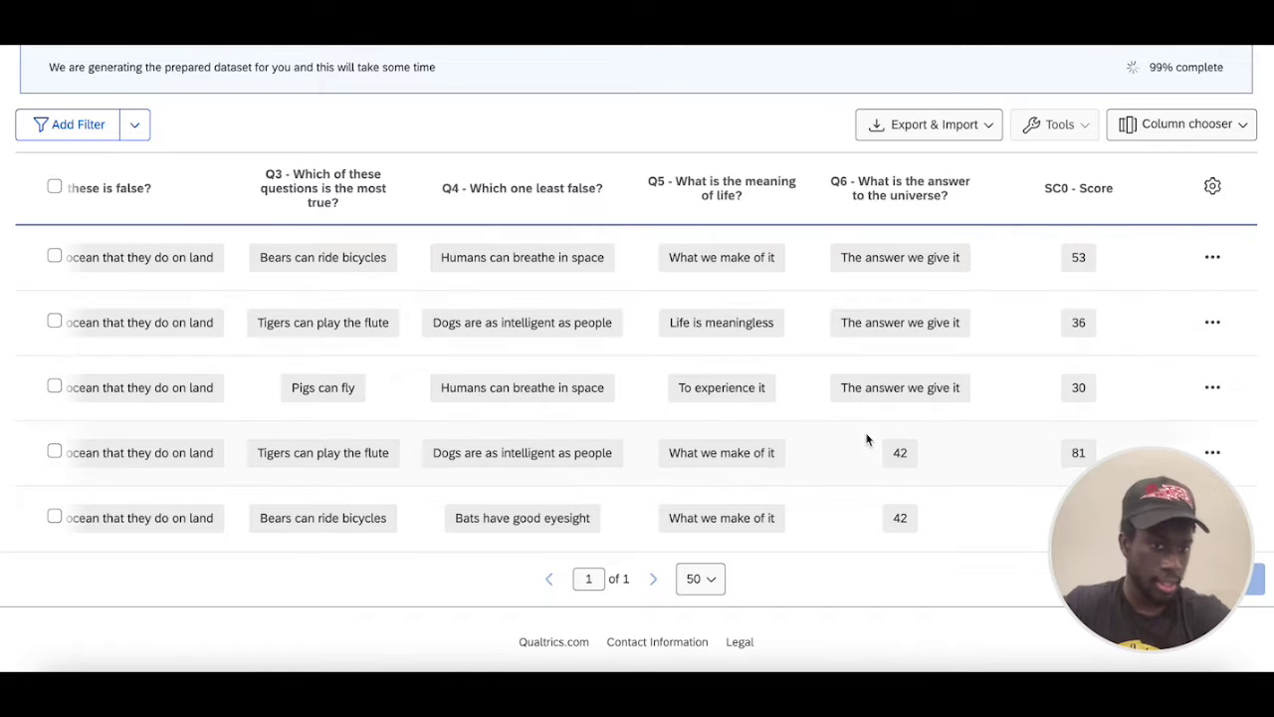
pyautogui.scroll(-1, 1032, 438)
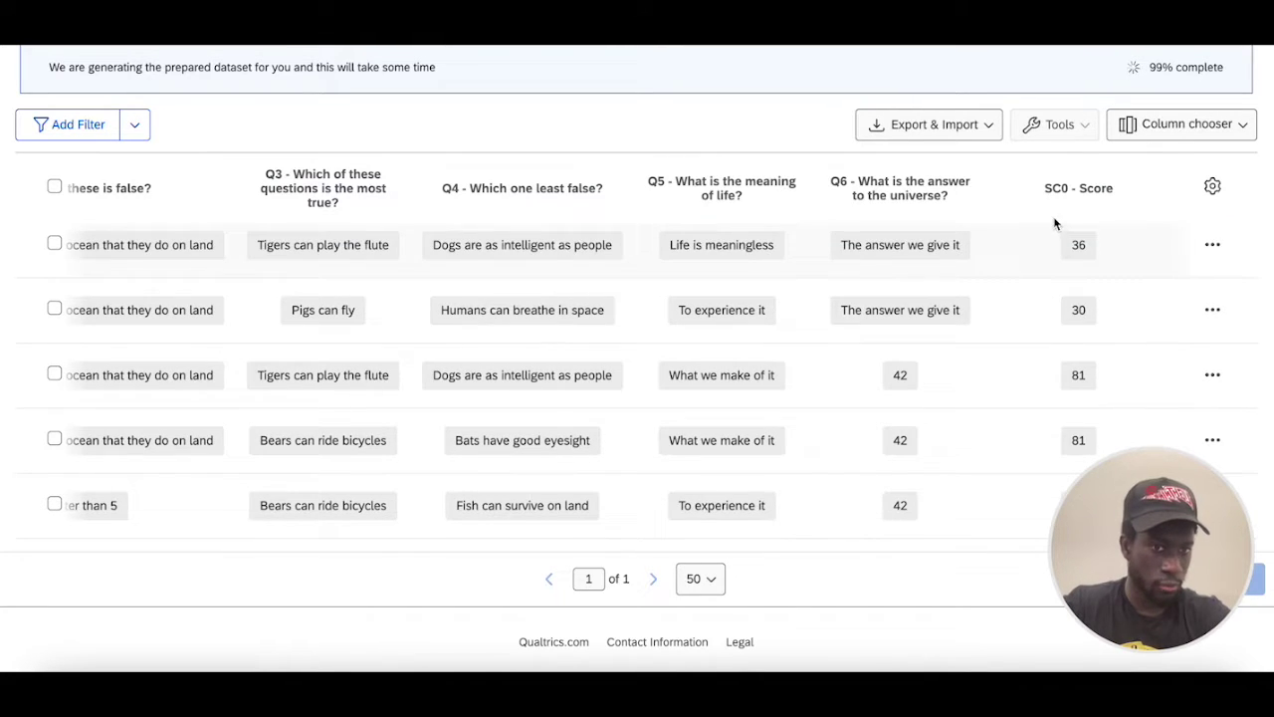
pyautogui.scroll(1, 1030, 285)
pyautogui.scroll(1, 1030, 285)
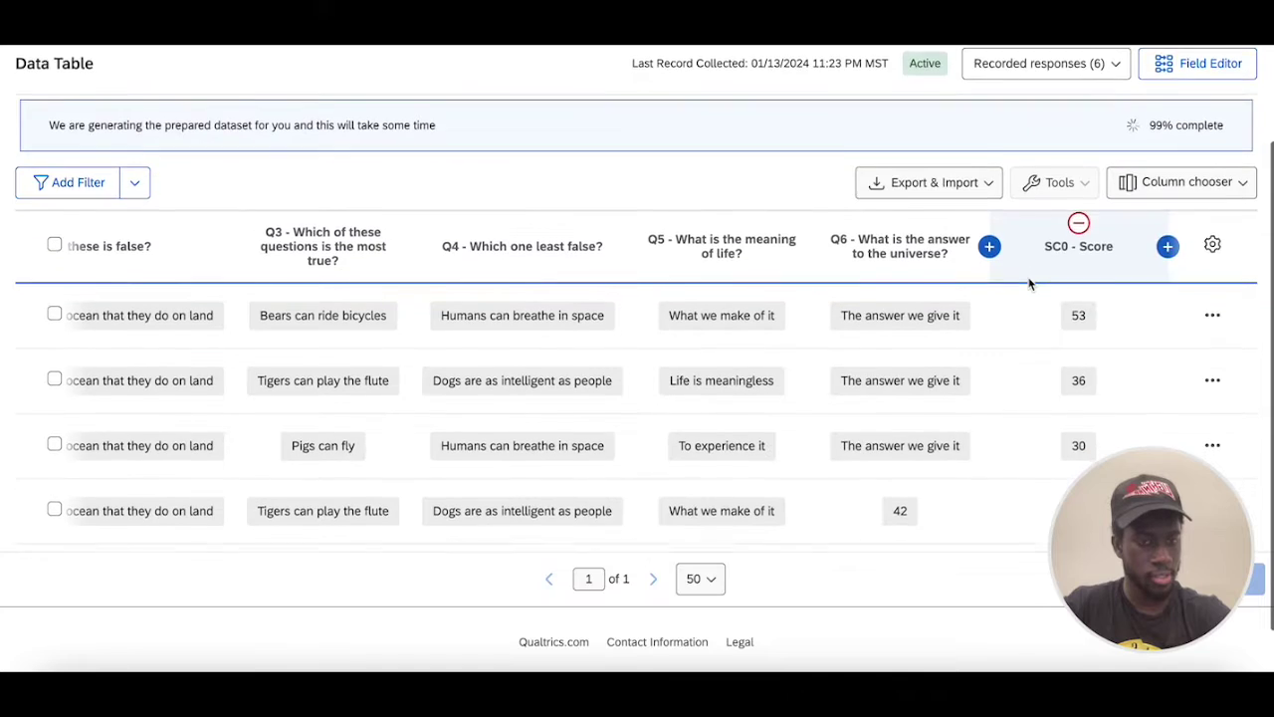
pyautogui.scroll(-1, 1030, 285)
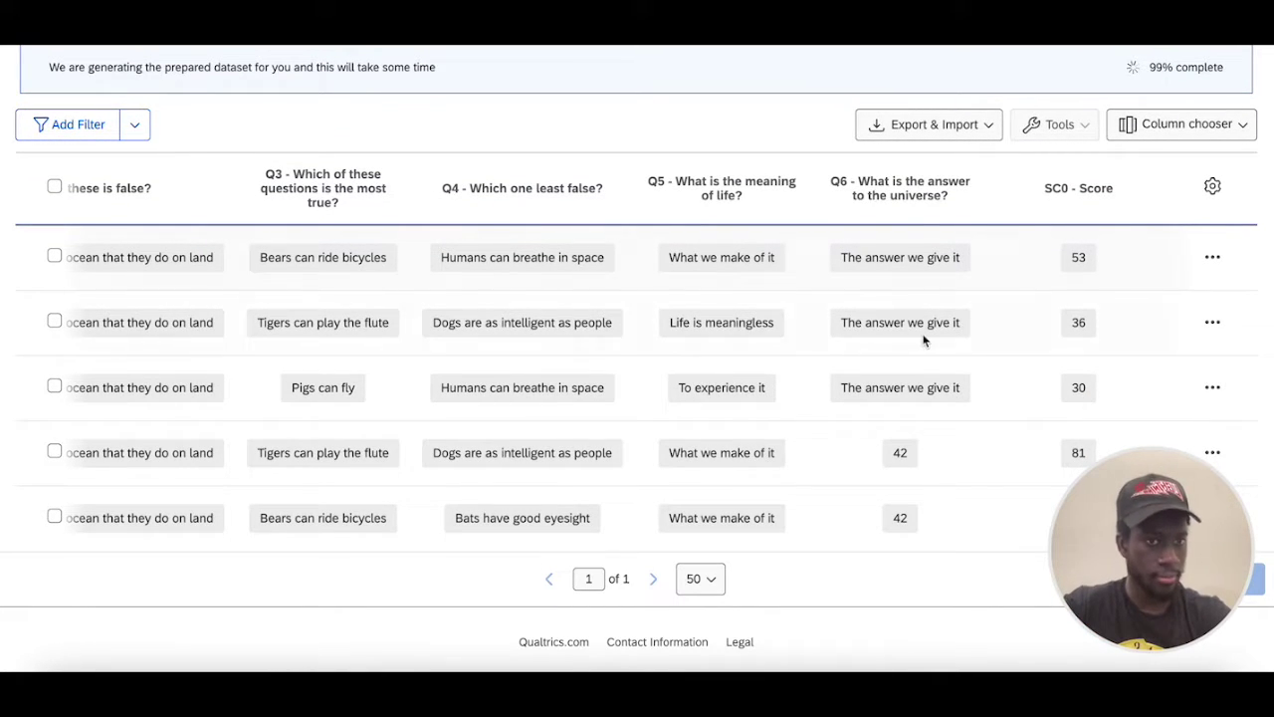
pyautogui.hscroll(-3, 669, 367)
pyautogui.hscroll(-1, 669, 367)
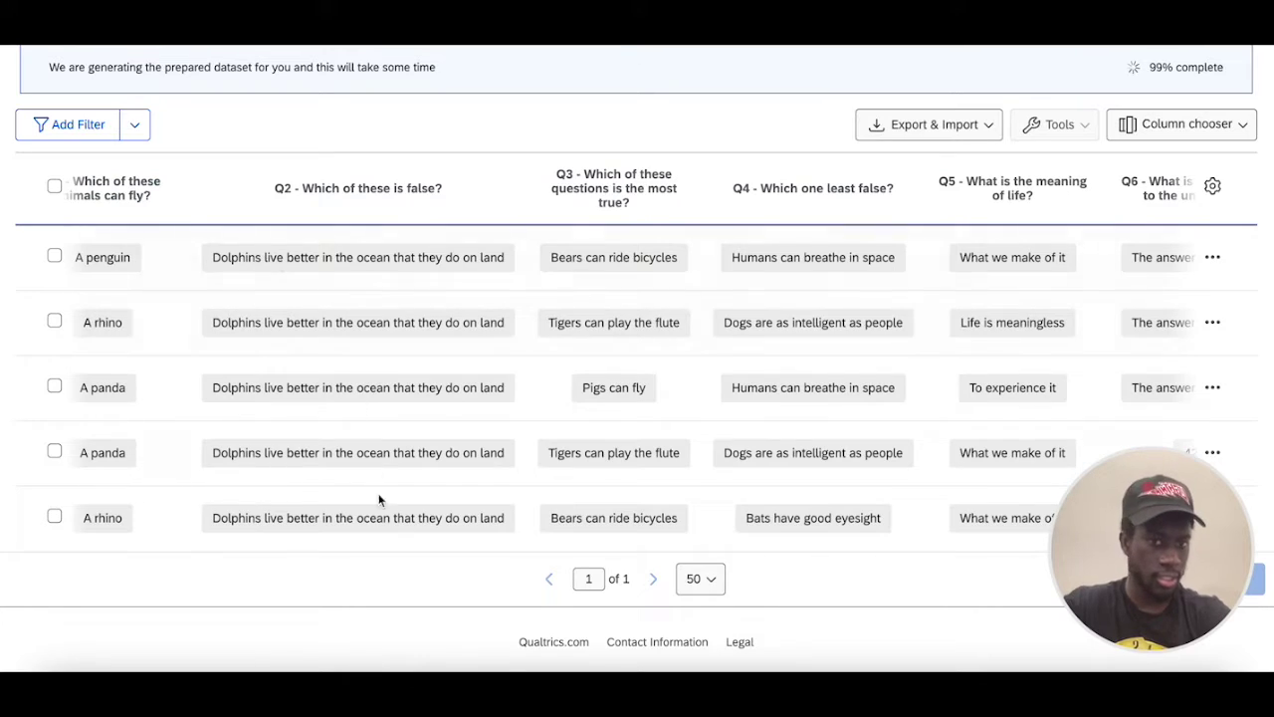
pyautogui.hscroll(5, 1095, 389)
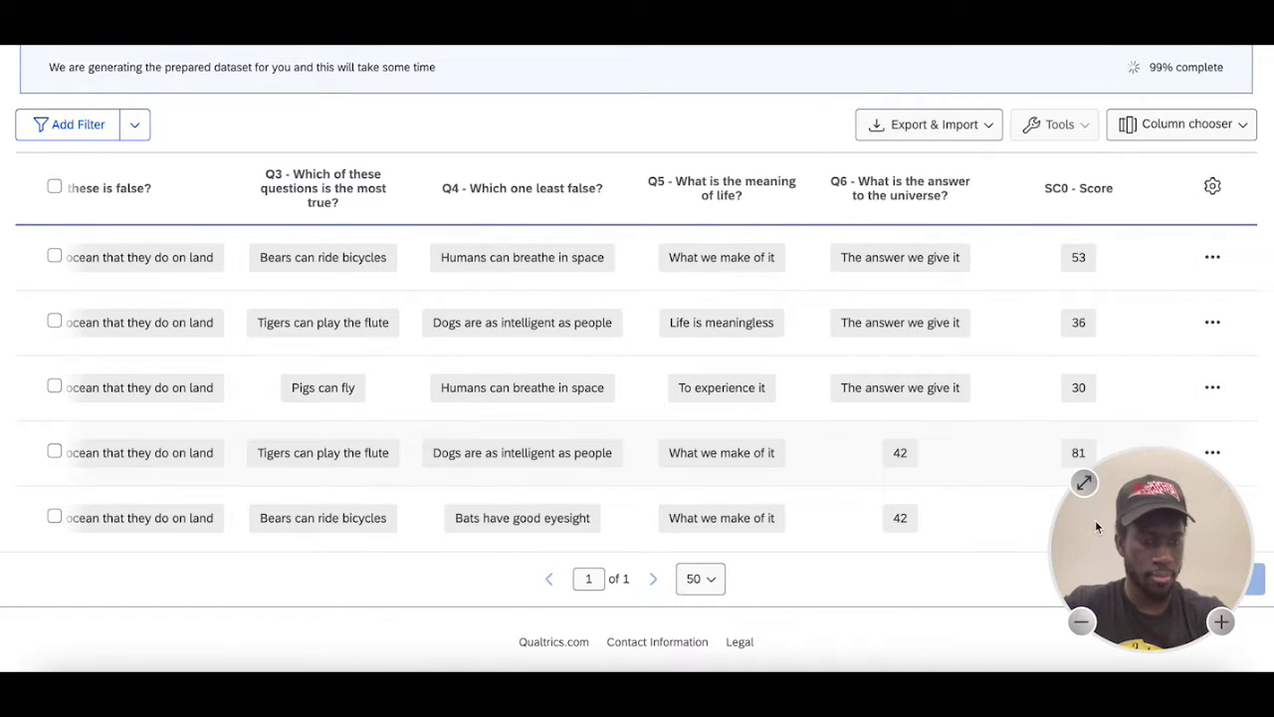
pyautogui.moveTo(1093, 520); pyautogui.dragTo(156, 457)
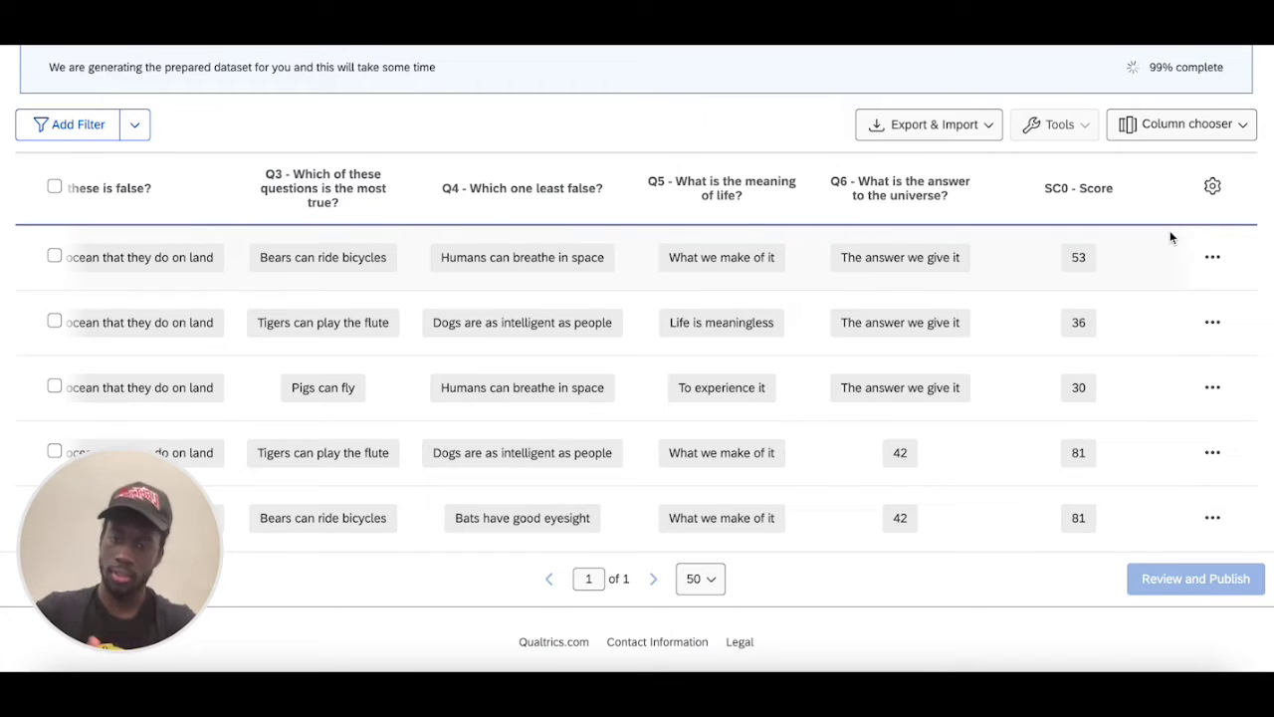
pyautogui.moveTo(178, 577); pyautogui.dragTo(1189, 555)
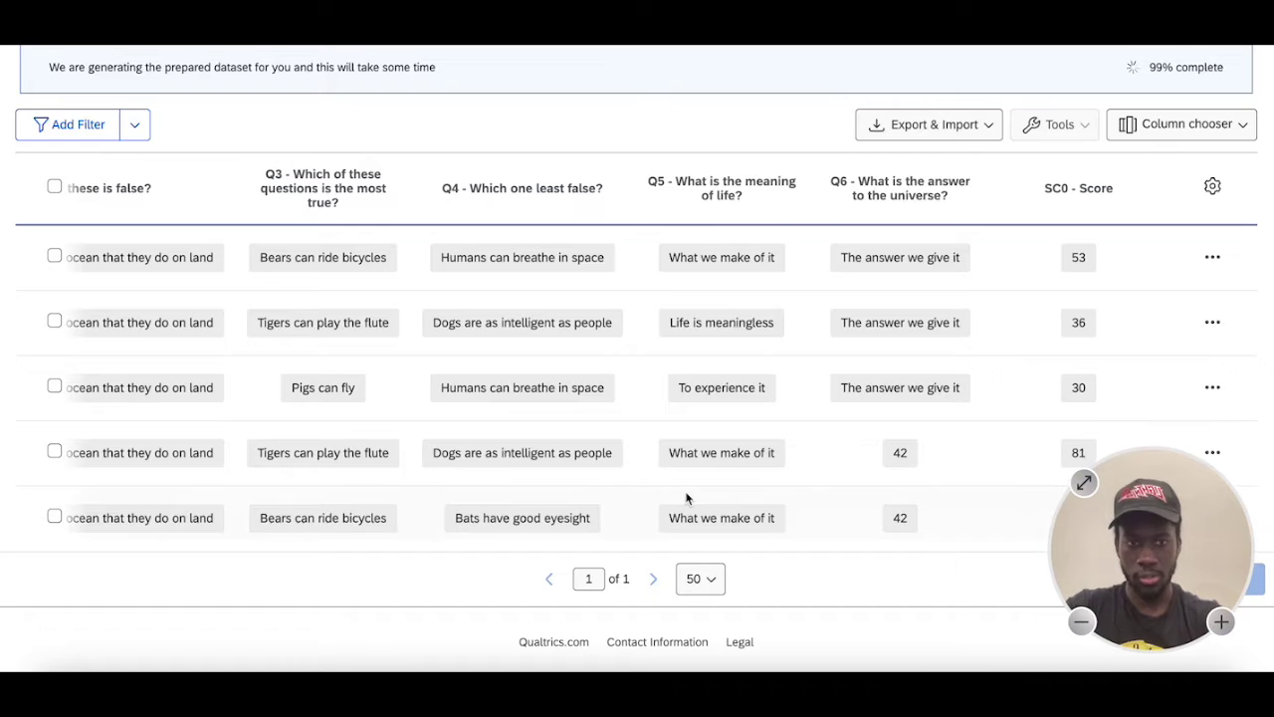
# Step: Return from the response data to the survey builder
pyautogui.scroll(3, 685, 498)
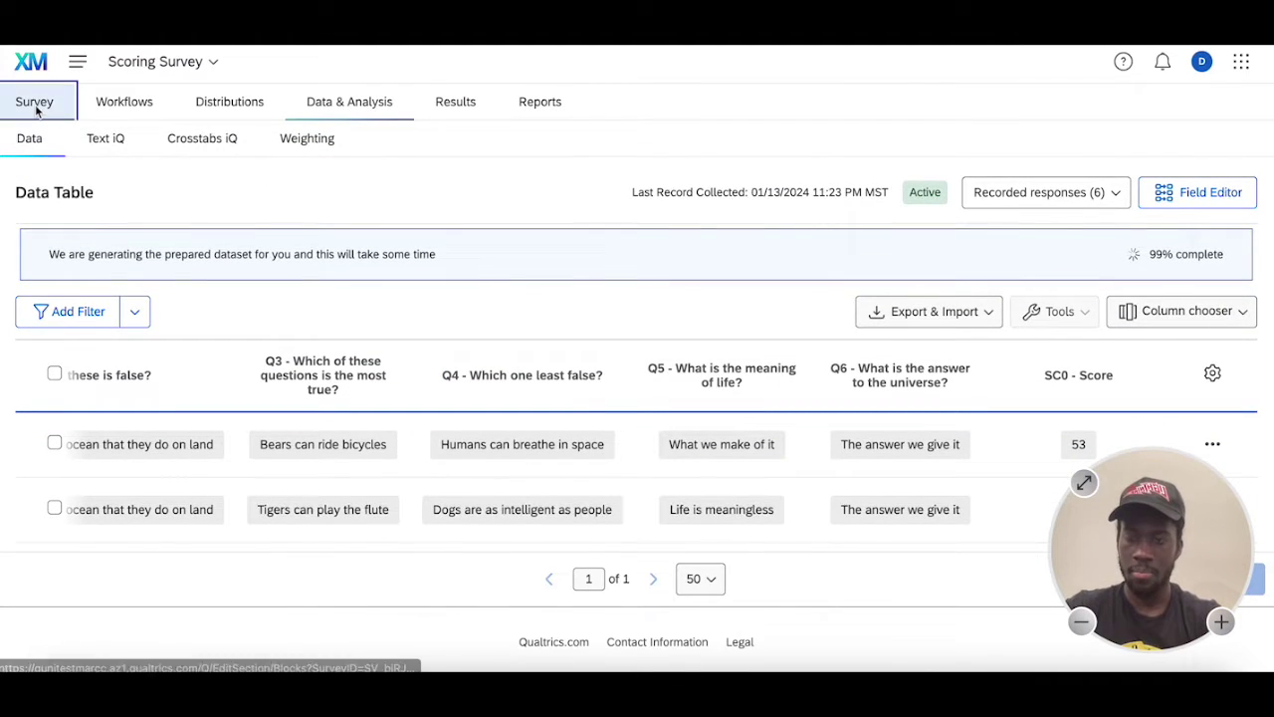
pyautogui.click(34, 104)
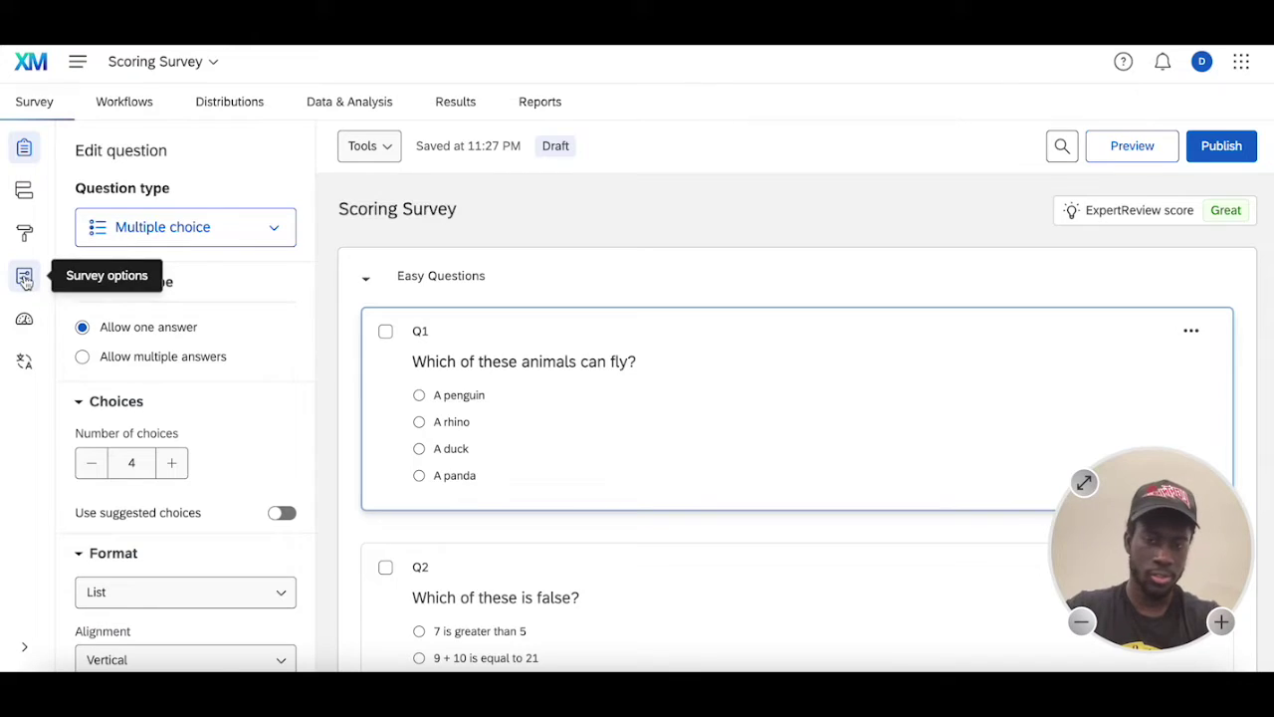
# Step: Open the survey's scoring settings and review the point values assigned to the answer choices
pyautogui.click(24, 279)
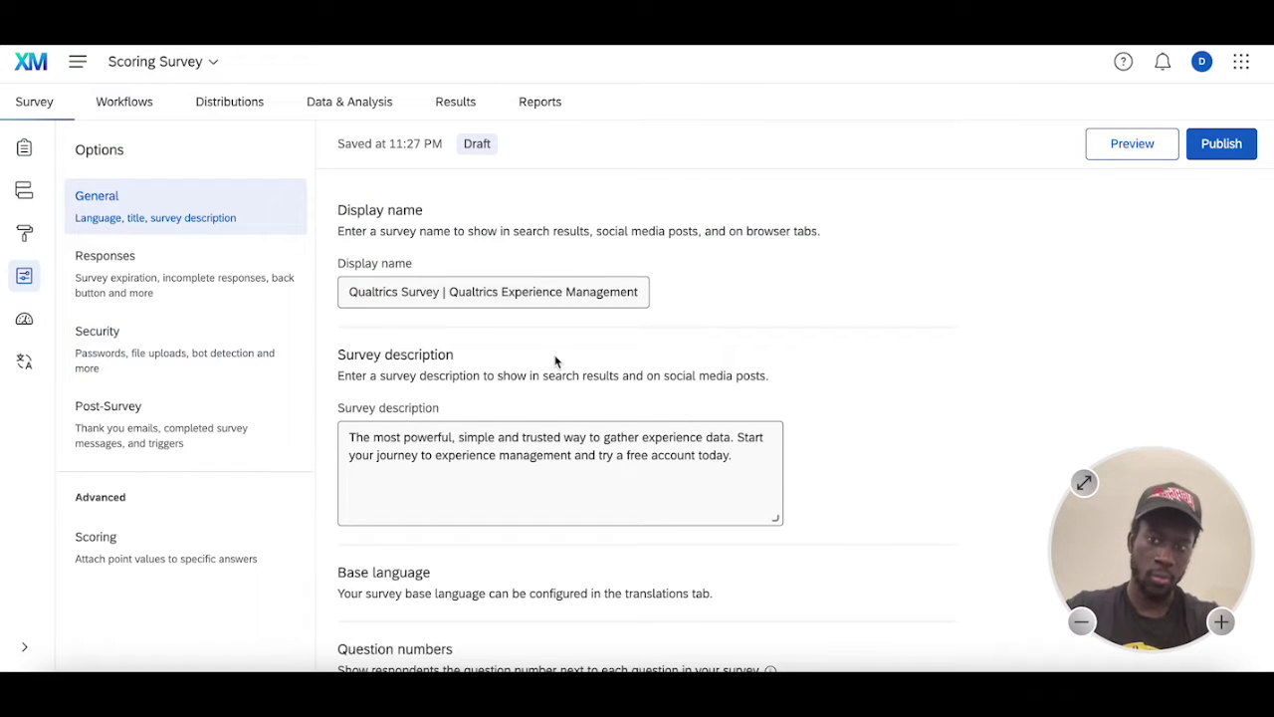
pyautogui.click(188, 541)
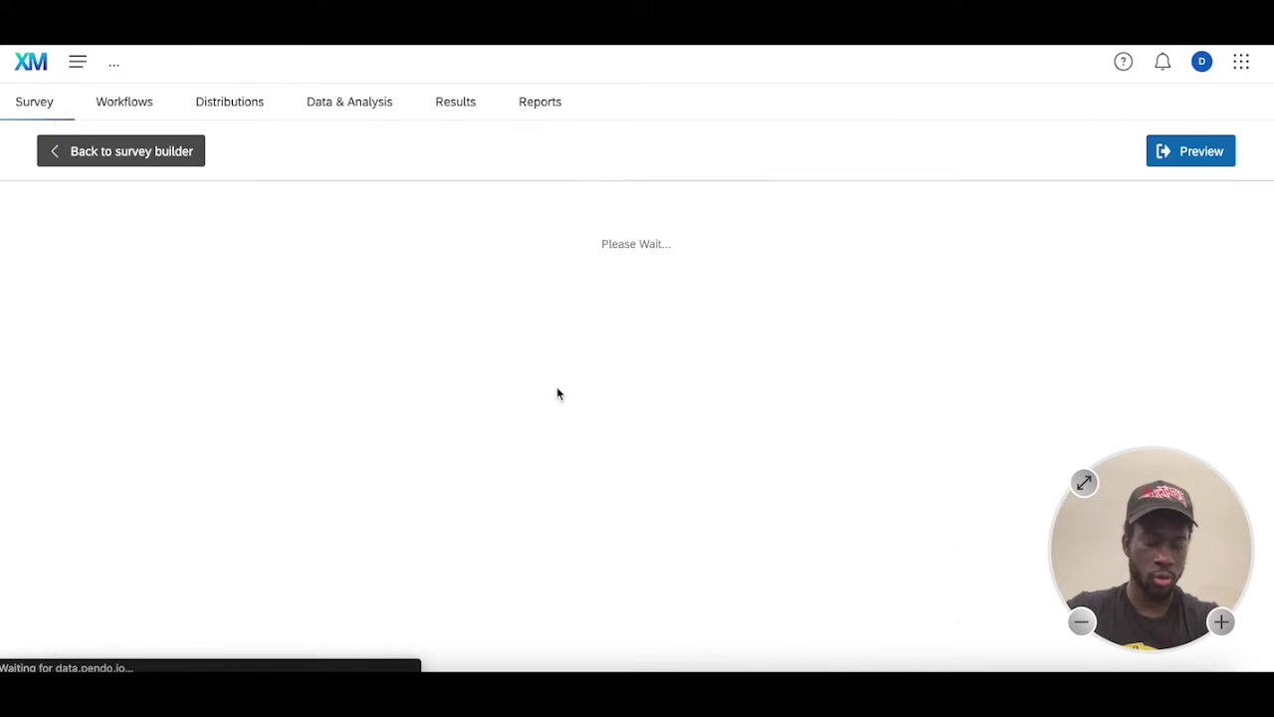
pyautogui.scroll(-3, 572, 450)
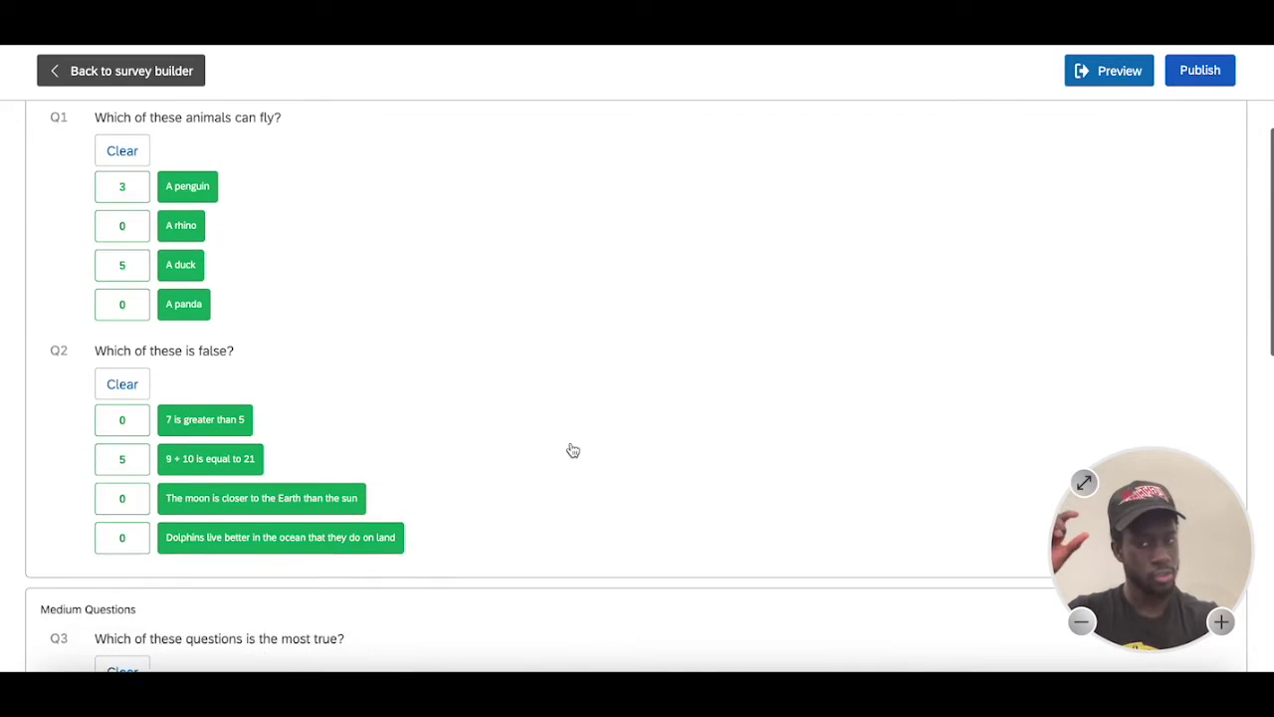
pyautogui.scroll(-1, 573, 450)
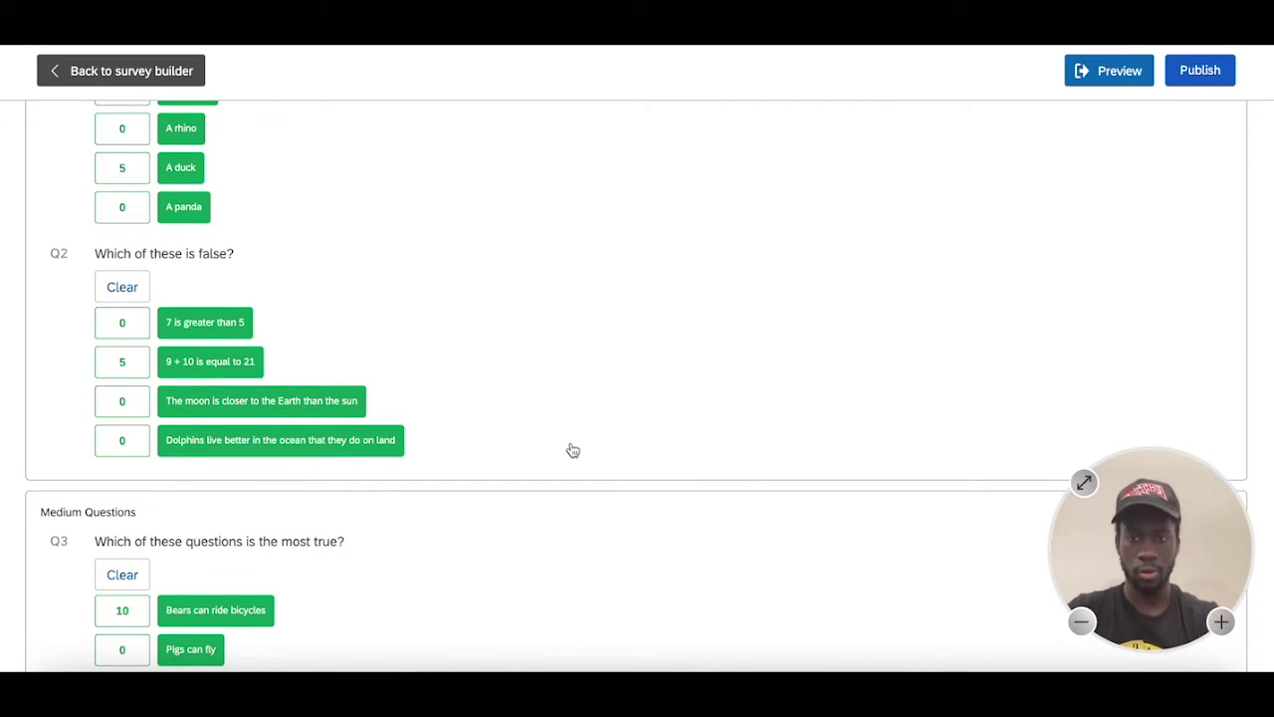
pyautogui.scroll(2, 572, 450)
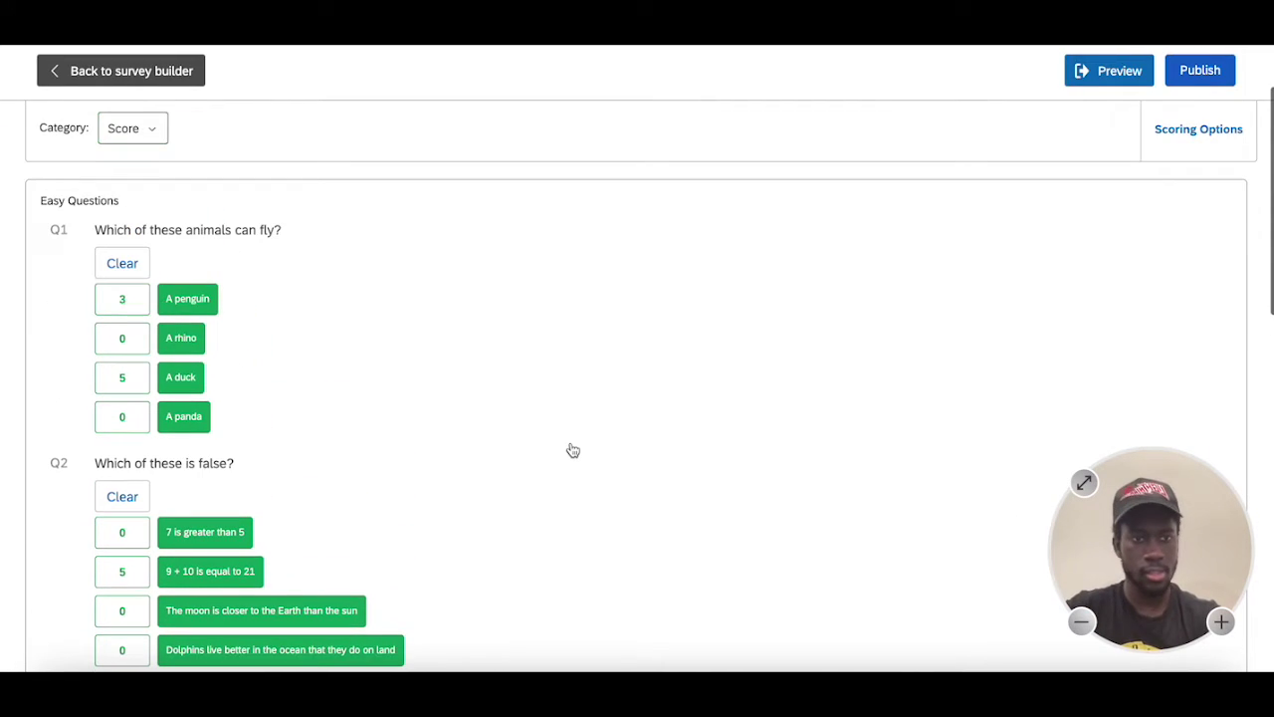
# Step: Add three new scoring categories named Easy, Medium and Hard
pyautogui.click(1199, 131)
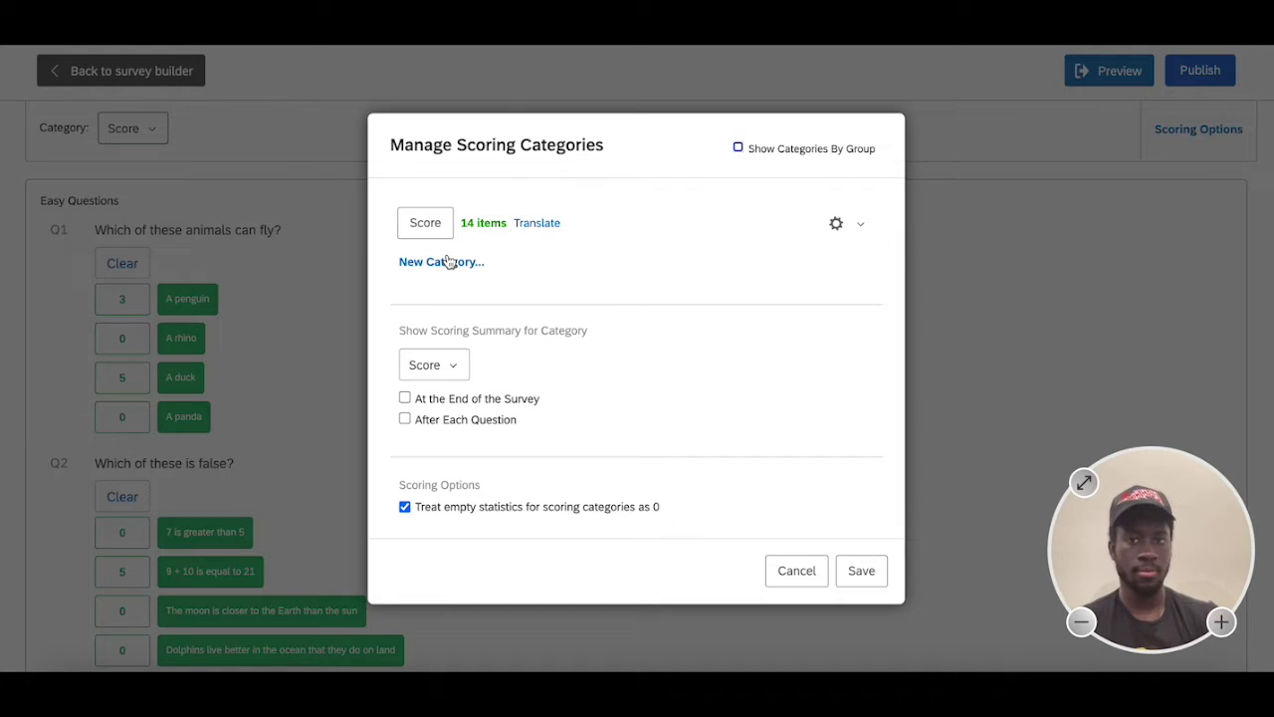
pyautogui.click(448, 260)
pyautogui.write('Easy')
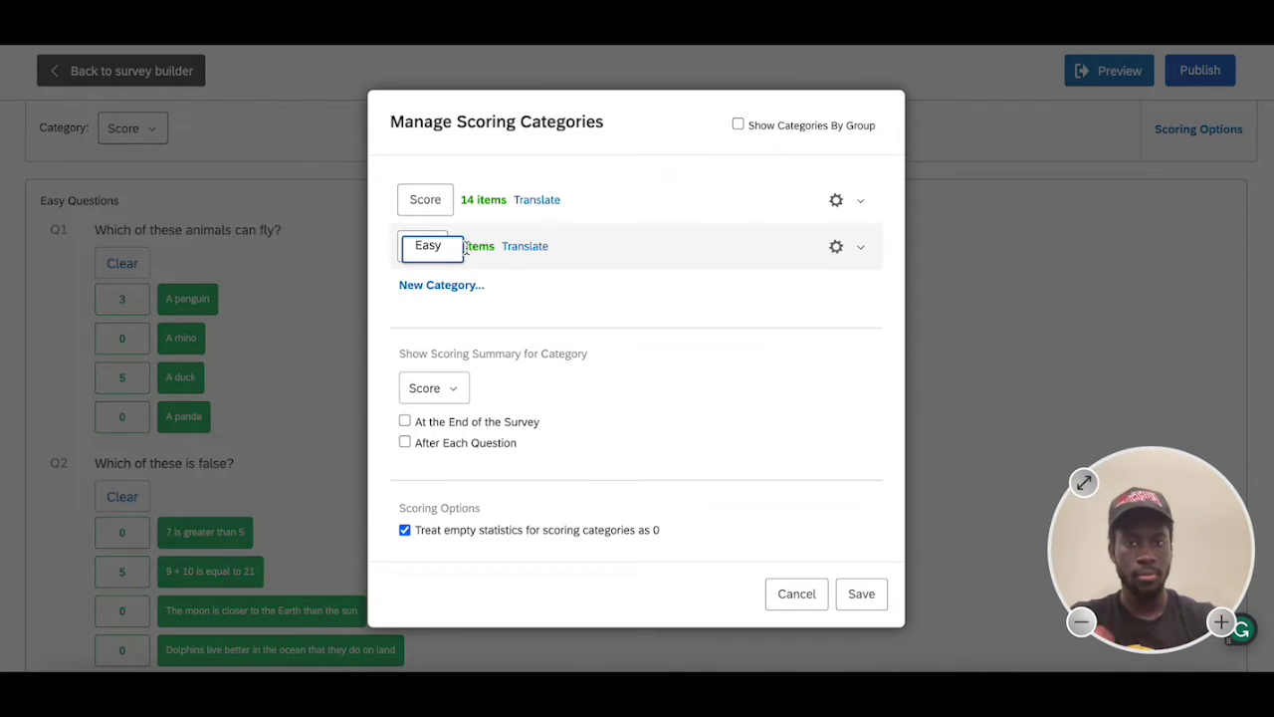
pyautogui.click(443, 286)
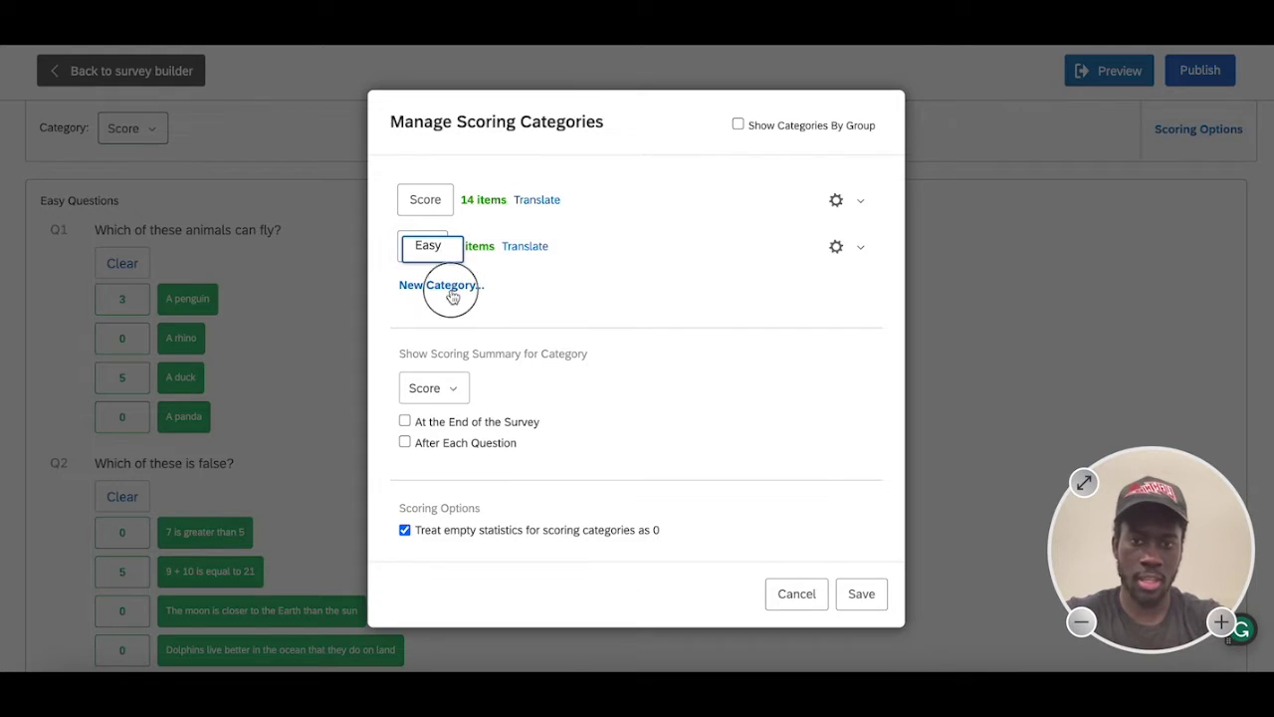
pyautogui.write('Medium')
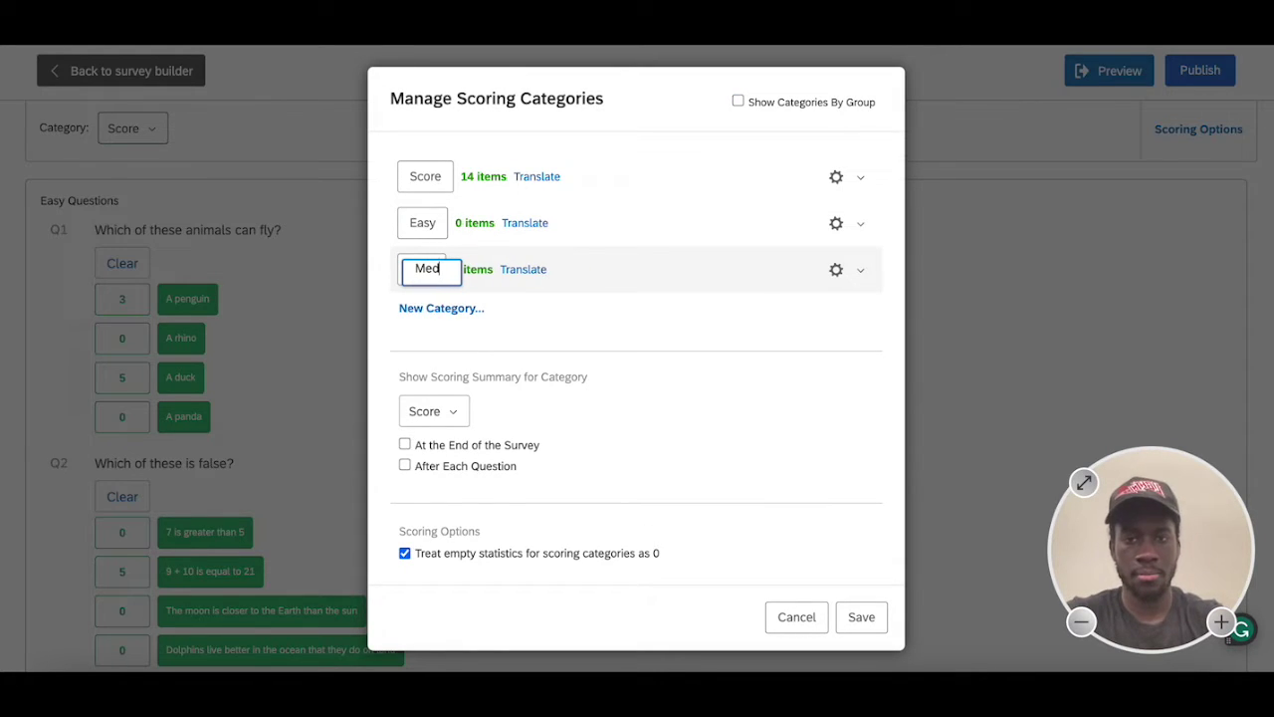
pyautogui.click(453, 309)
pyautogui.write('Hard')
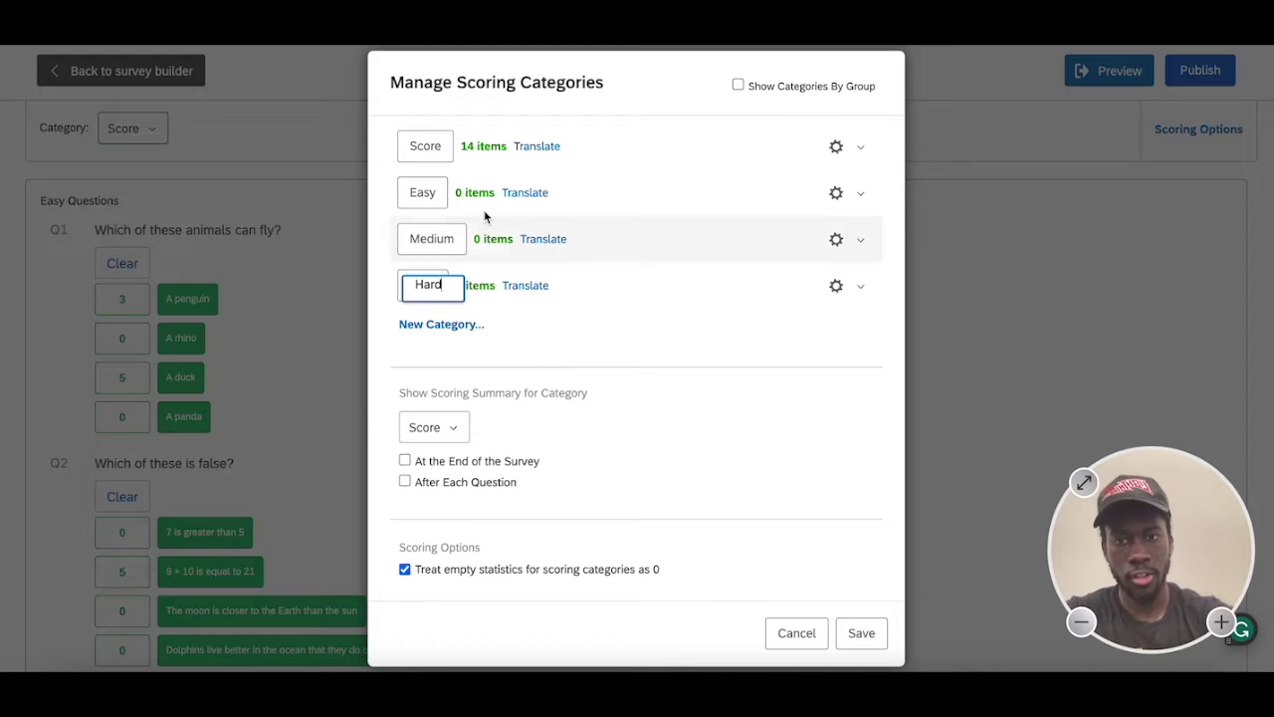
# Step: Rename the Score category as Total and save the scoring categories
pyautogui.click(421, 148)
pyautogui.doubleClick(423, 148)
pyautogui.write('Total')
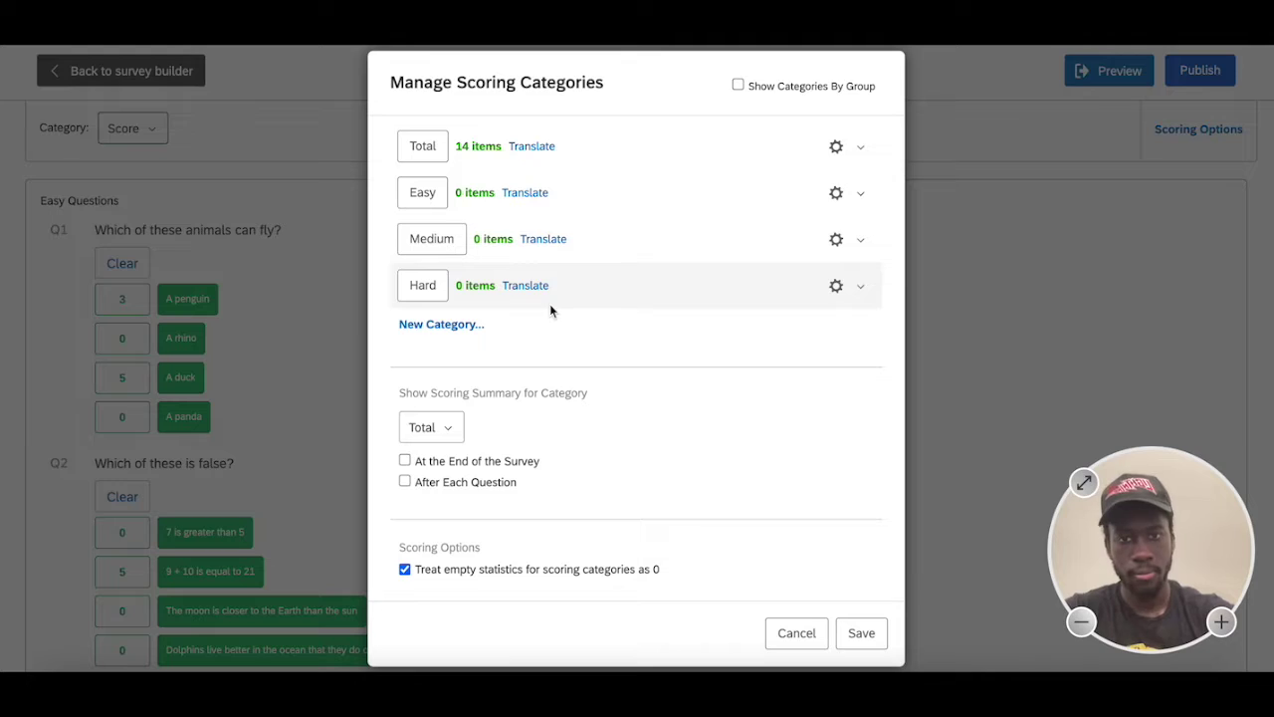
pyautogui.click(848, 637)
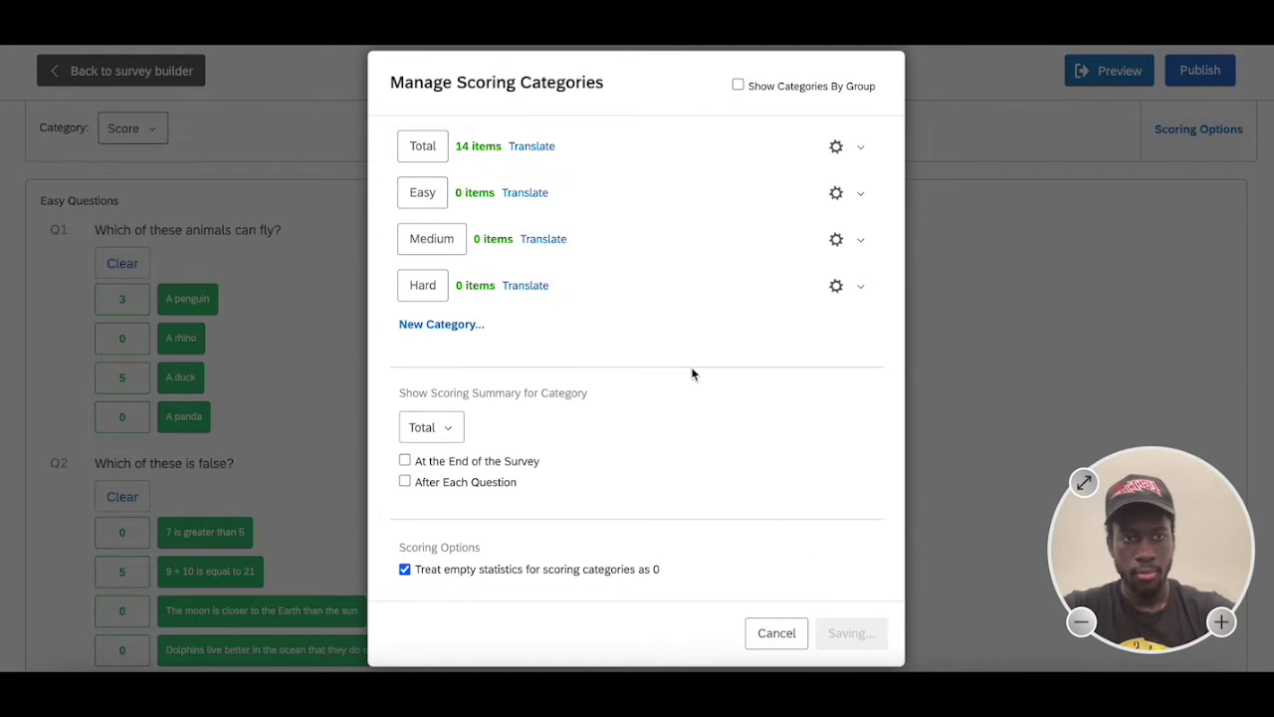
# Step: Switch scoring to the Easy category and automatically fill in scores for Q1 and Q2
pyautogui.scroll(-15, 285, 336)
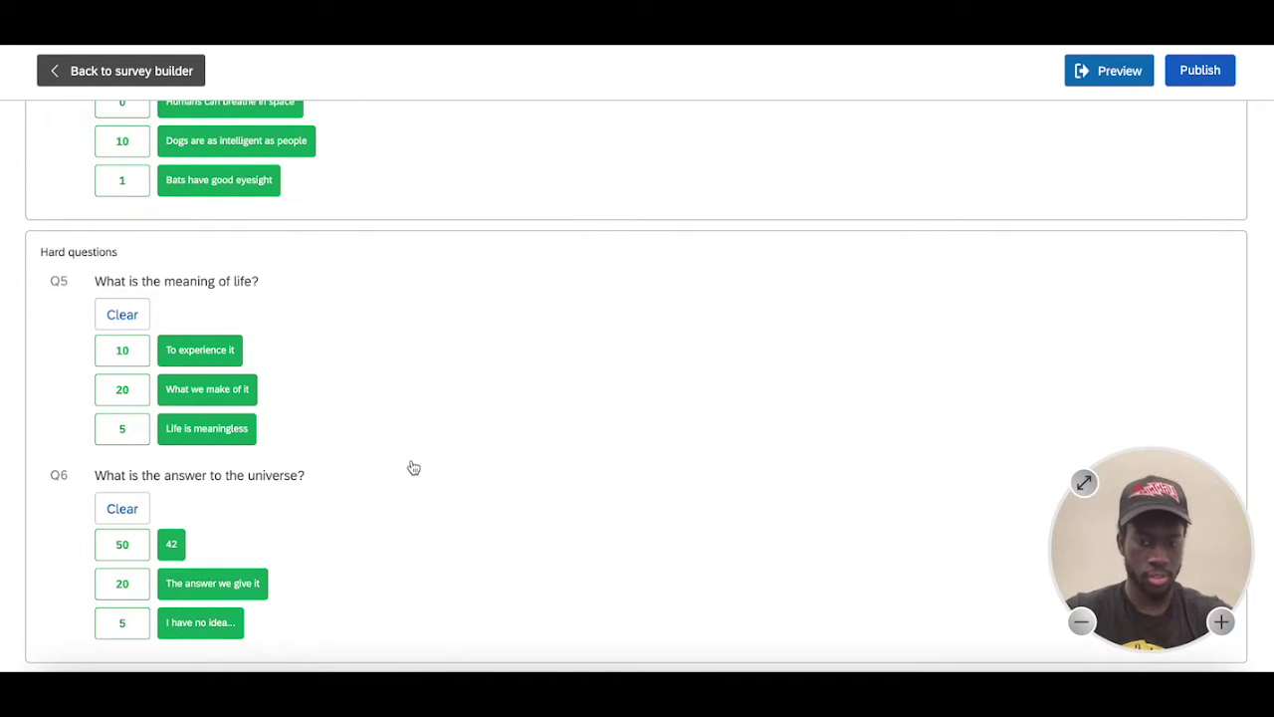
pyautogui.scroll(15, 414, 468)
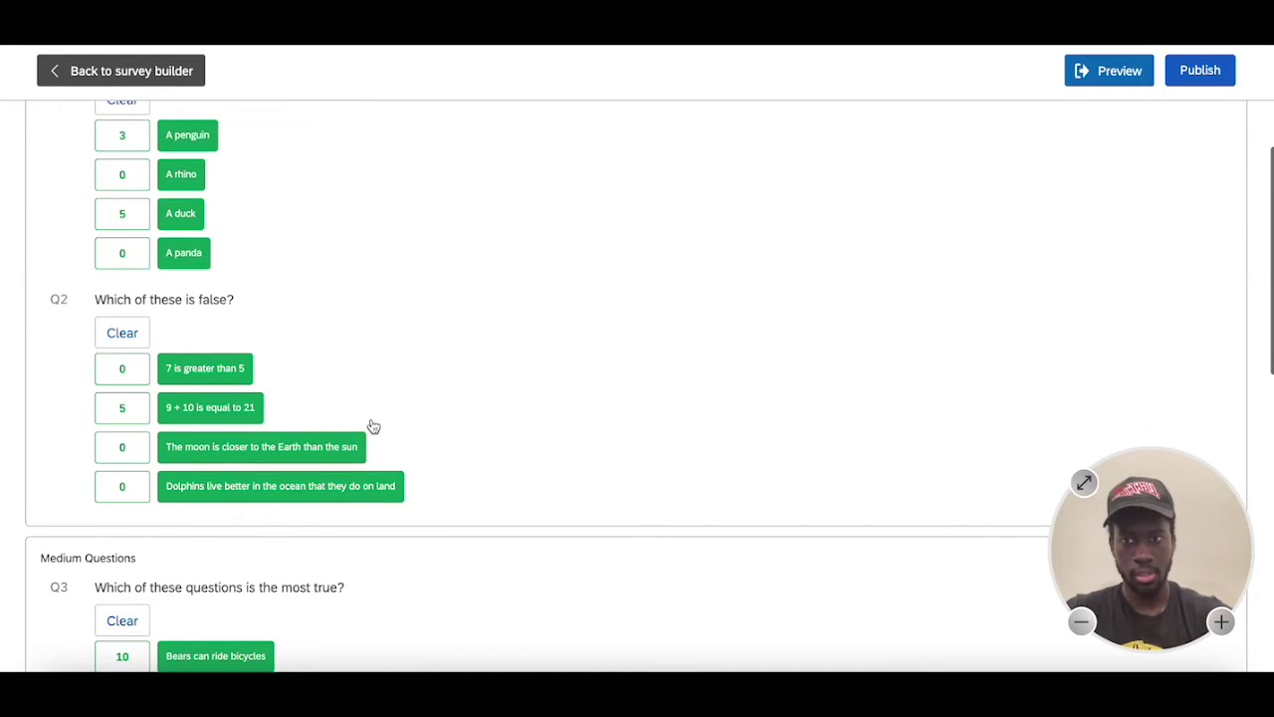
pyautogui.click(136, 257)
pyautogui.click(159, 316)
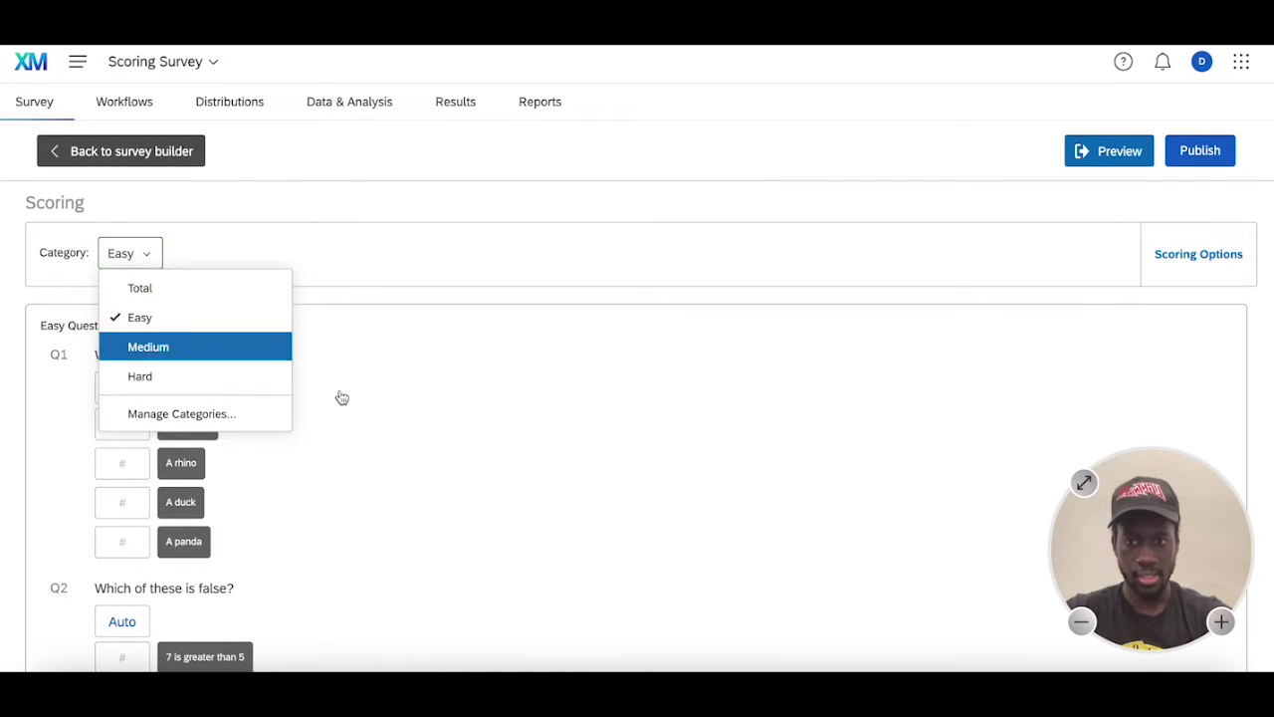
pyautogui.scroll(-1, 294, 306)
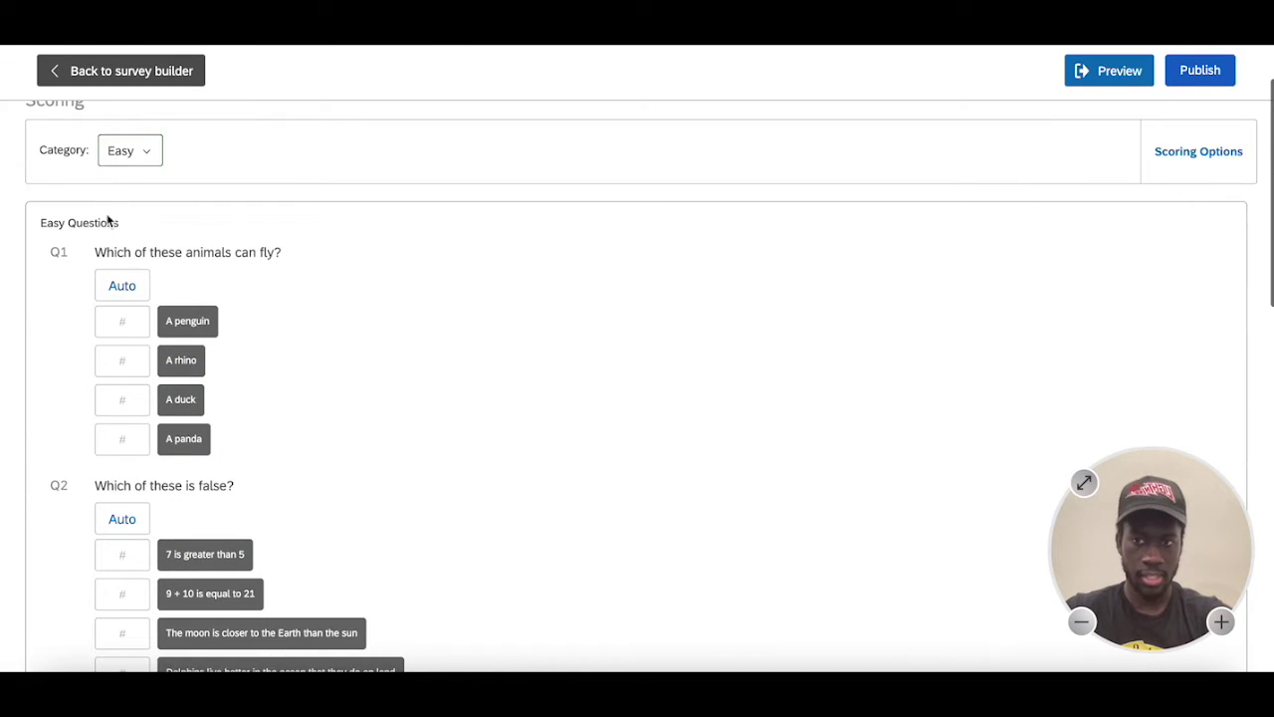
pyautogui.click(127, 285)
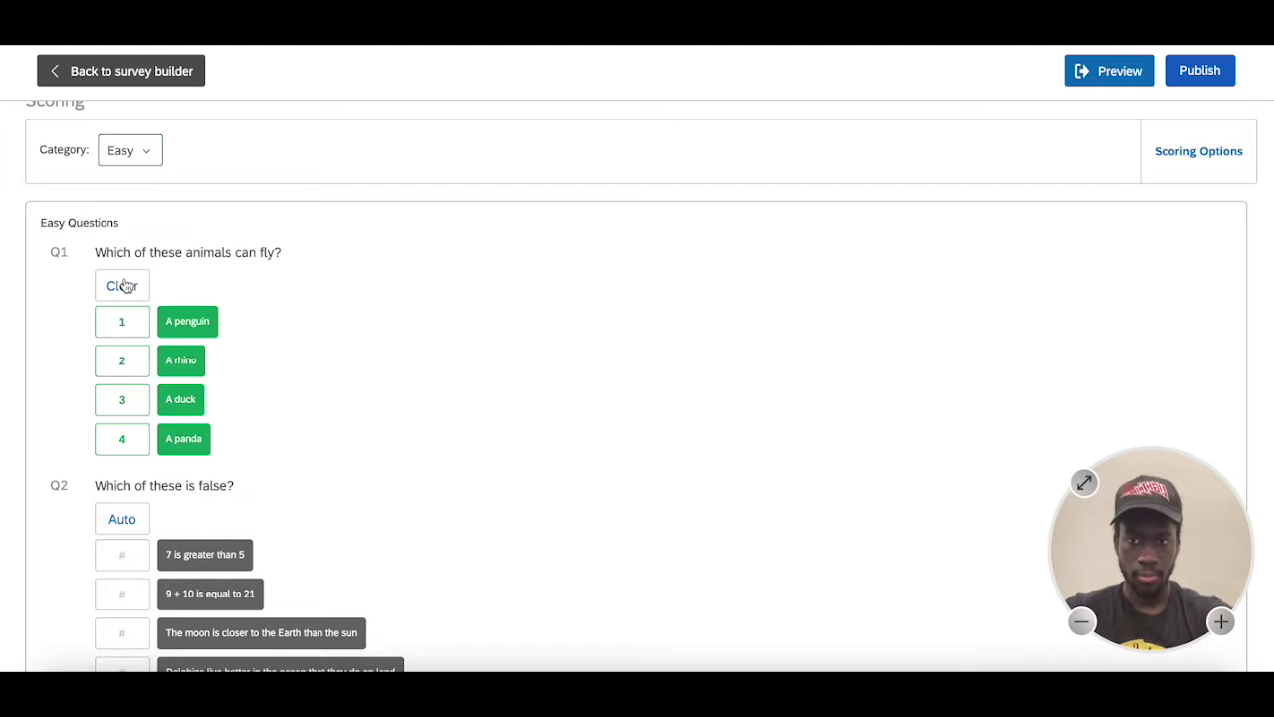
pyautogui.click(119, 517)
# Step: Set the Q1 scores in the Easy category: "A penguin" 3, "A rhino" 0, "A duck" 5 and "A panda" 0
pyautogui.scroll(-1, 227, 528)
pyautogui.scroll(-1, 227, 527)
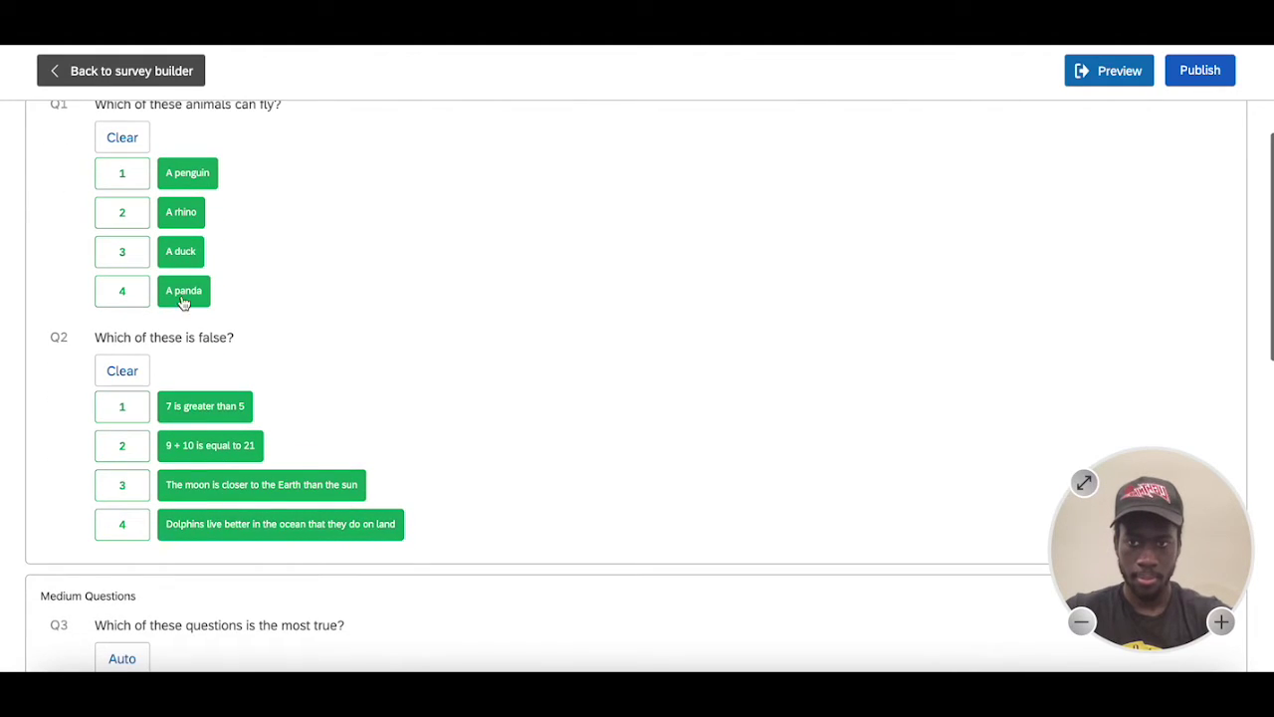
pyautogui.click(124, 178)
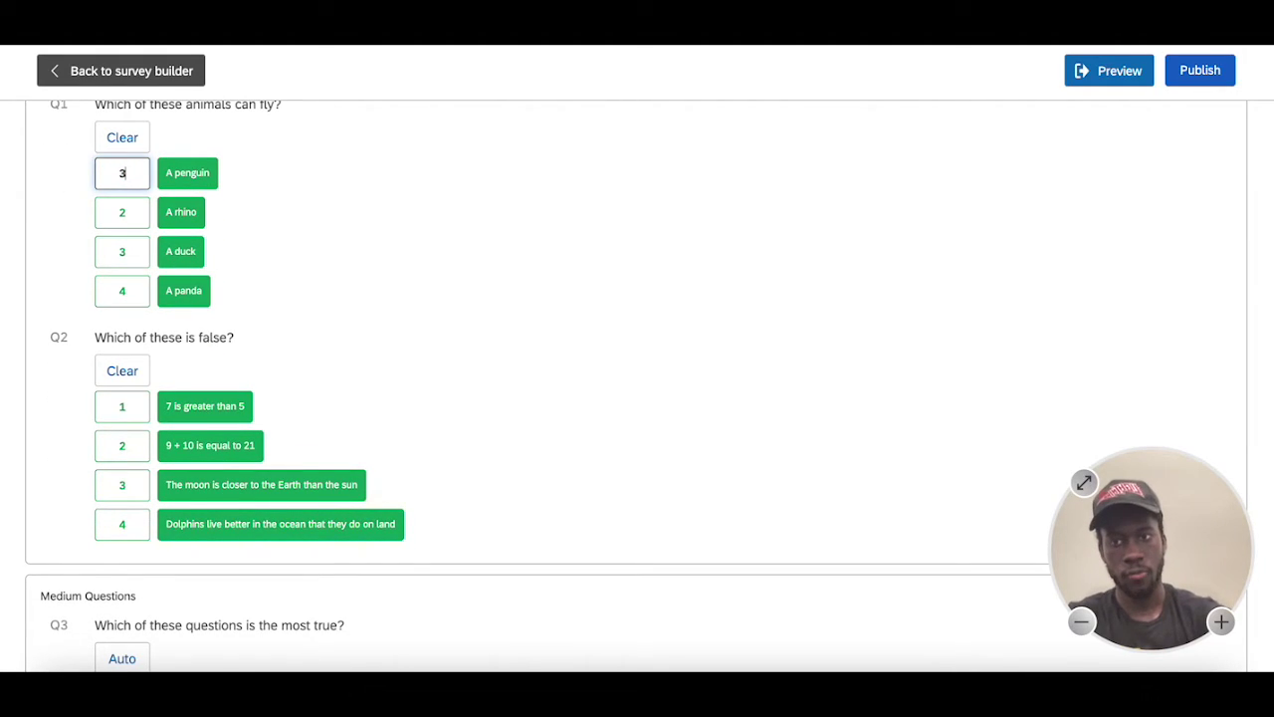
pyautogui.doubleClick(132, 253)
pyautogui.doubleClick(127, 205)
pyautogui.write('0')
pyautogui.doubleClick(125, 289)
# Step: Set the Q2 scores in the Easy category: "9 + 10 is equal to 21" 5 and the other three choices 0
pyautogui.doubleClick(133, 404)
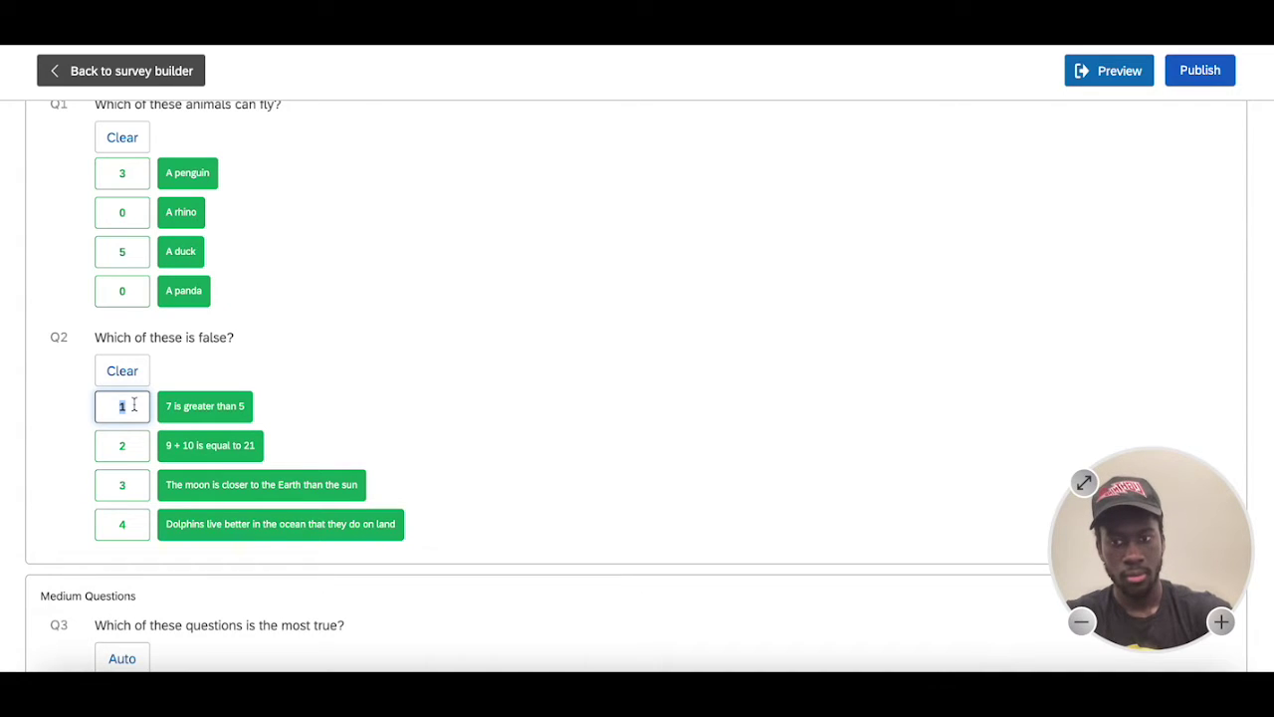
pyautogui.write('0')
pyautogui.doubleClick(134, 443)
pyautogui.doubleClick(124, 486)
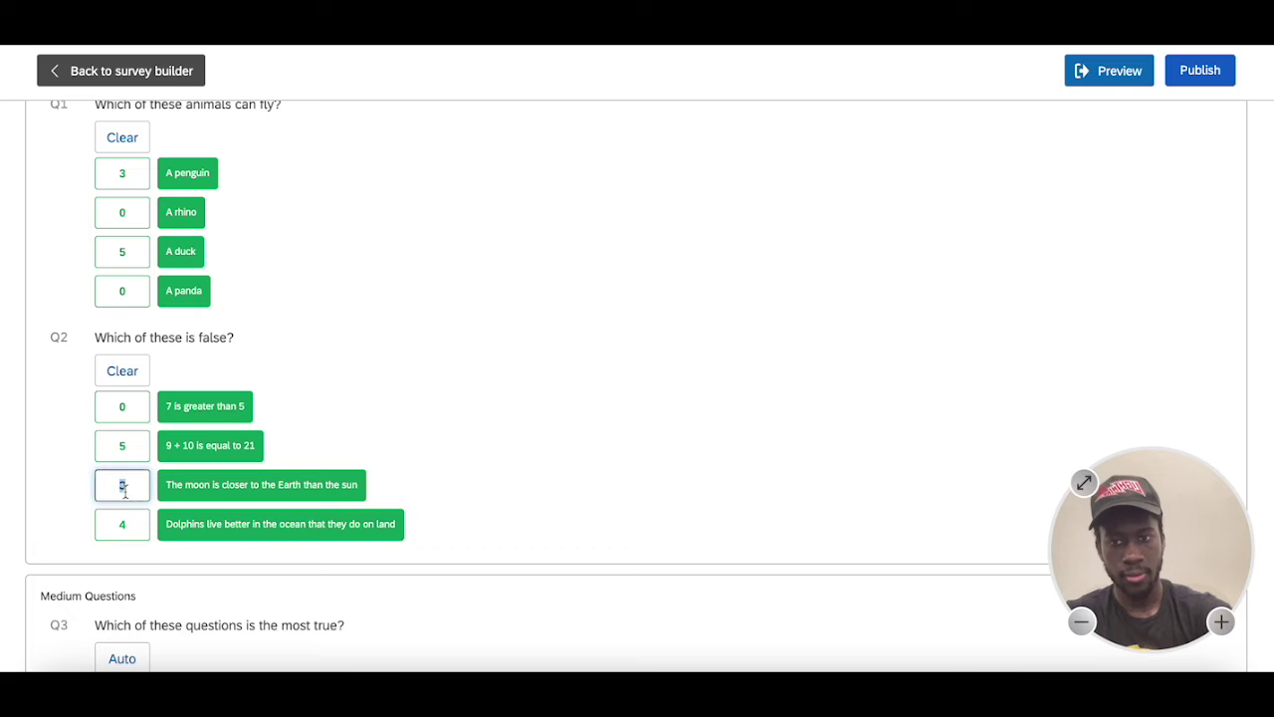
pyautogui.doubleClick(124, 526)
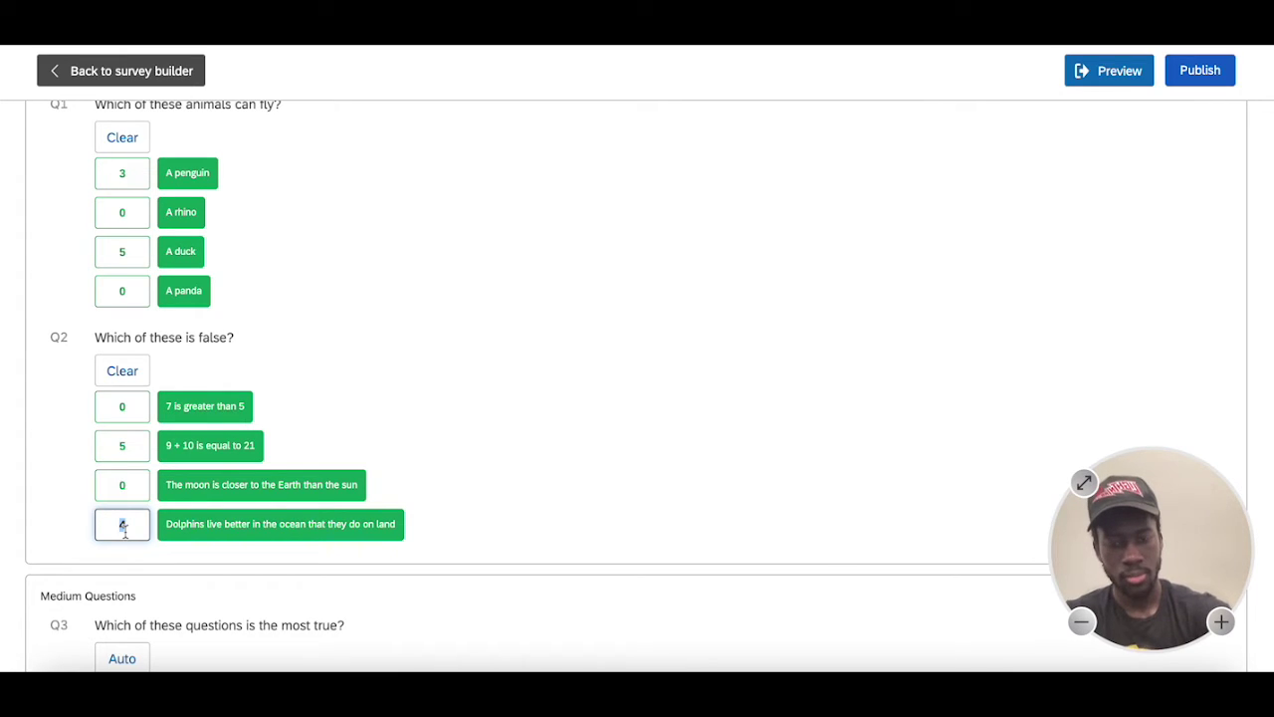
pyautogui.write('0')
# Step: Switch scoring to the Medium category and remove the stray score from the Q2 dolphins choice
pyautogui.scroll(-3, 339, 529)
pyautogui.scroll(6, 339, 529)
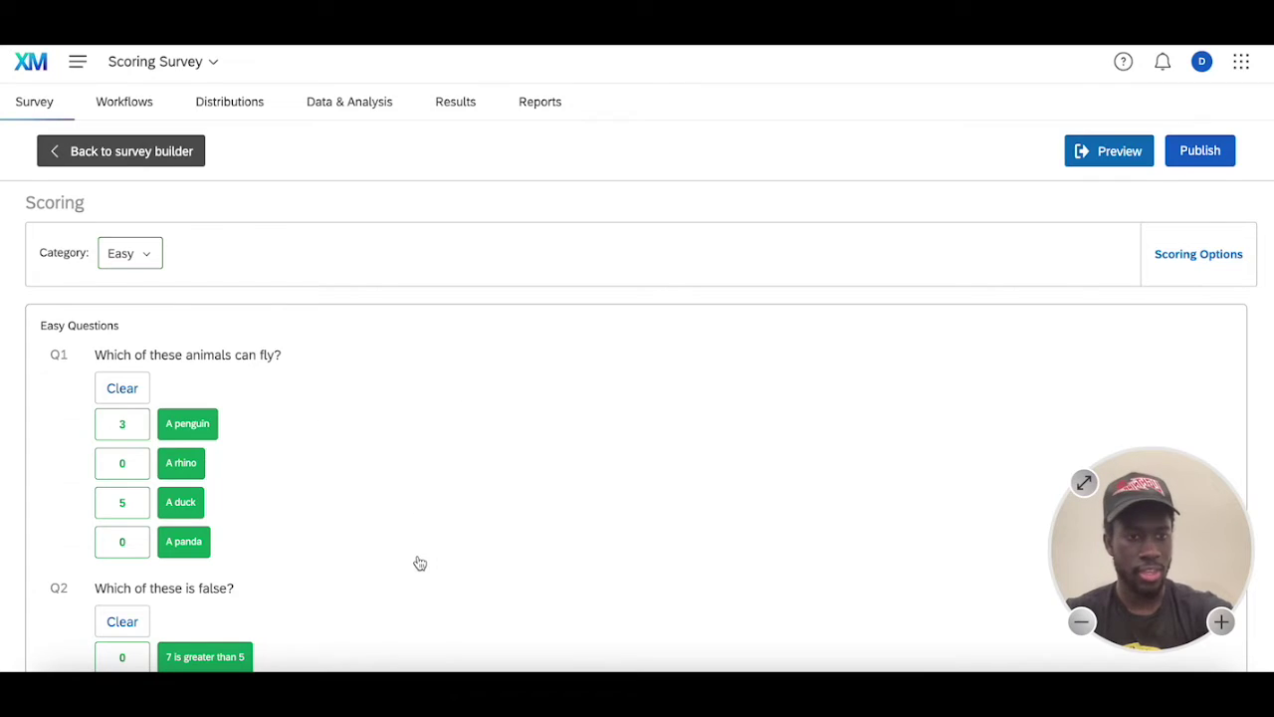
pyautogui.scroll(-1, 307, 382)
pyautogui.click(123, 175)
pyautogui.click(166, 265)
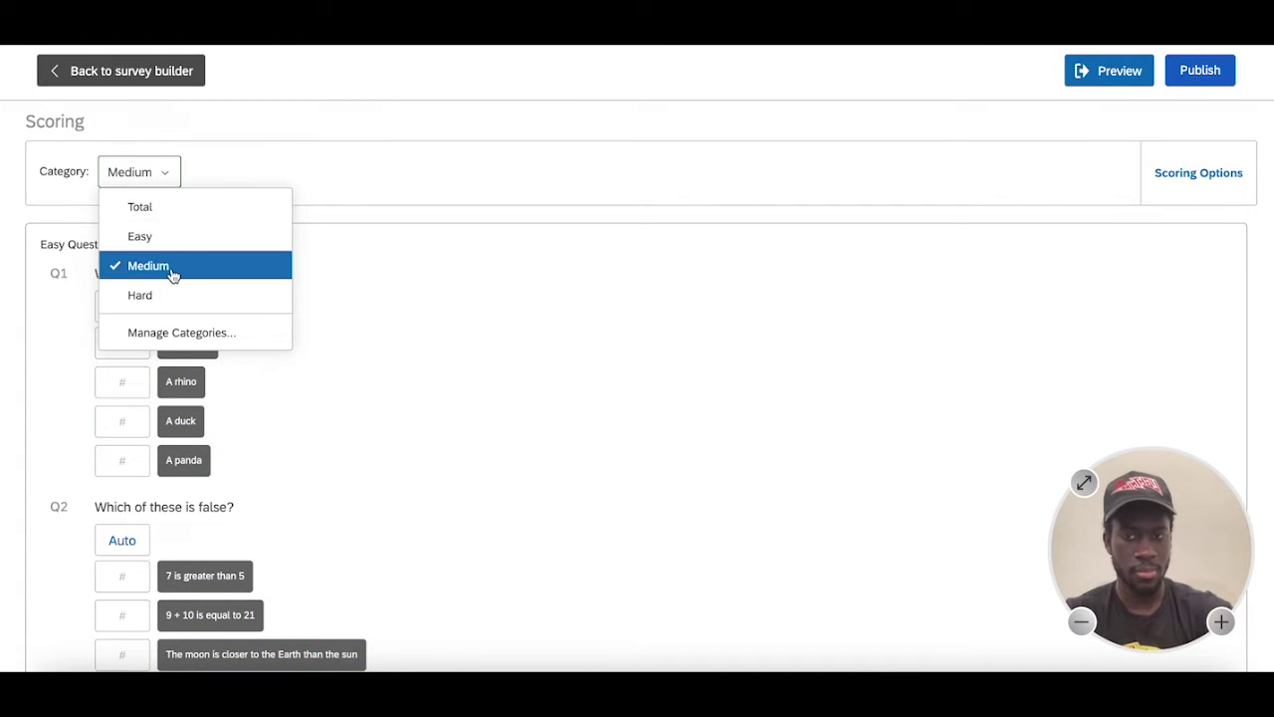
pyautogui.scroll(-1, 360, 363)
pyautogui.scroll(-3, 359, 363)
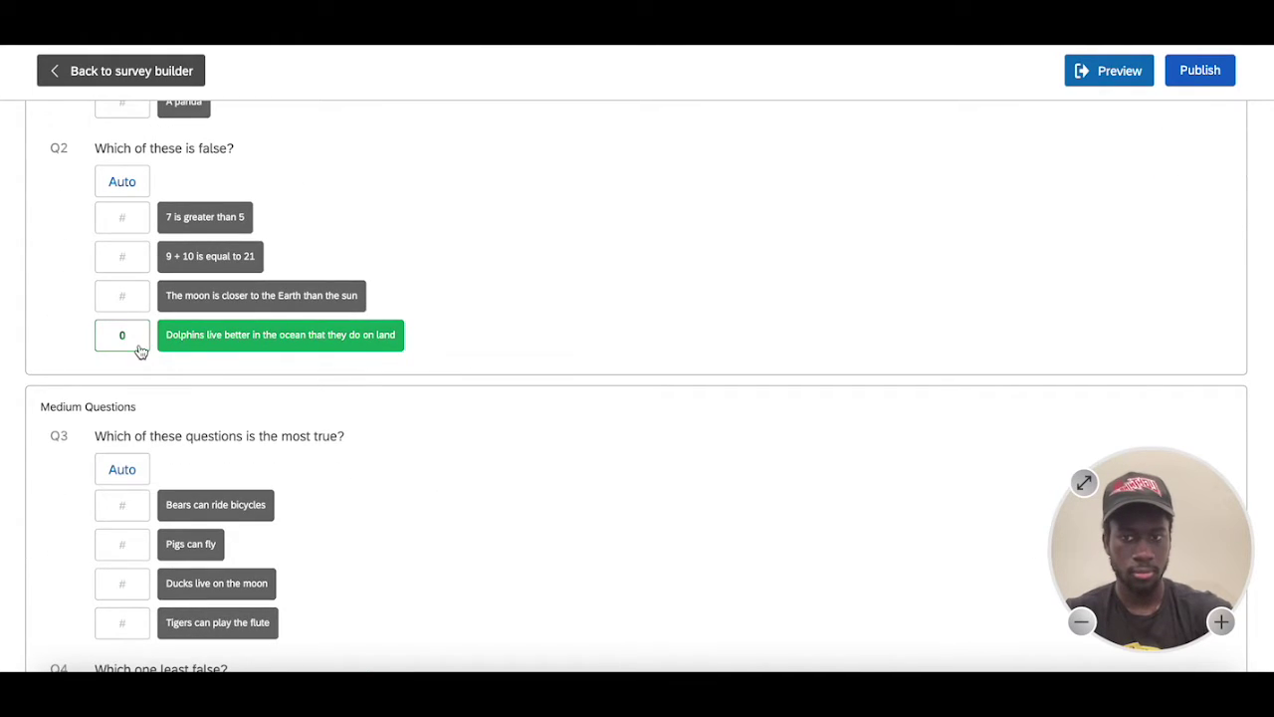
pyautogui.click(203, 348)
# Step: Auto-score Q3 in the Medium category, then set the bears choice to 5, pigs to 0, ducks to 10 and tigers to 1
pyautogui.scroll(-2, 361, 461)
pyautogui.click(119, 289)
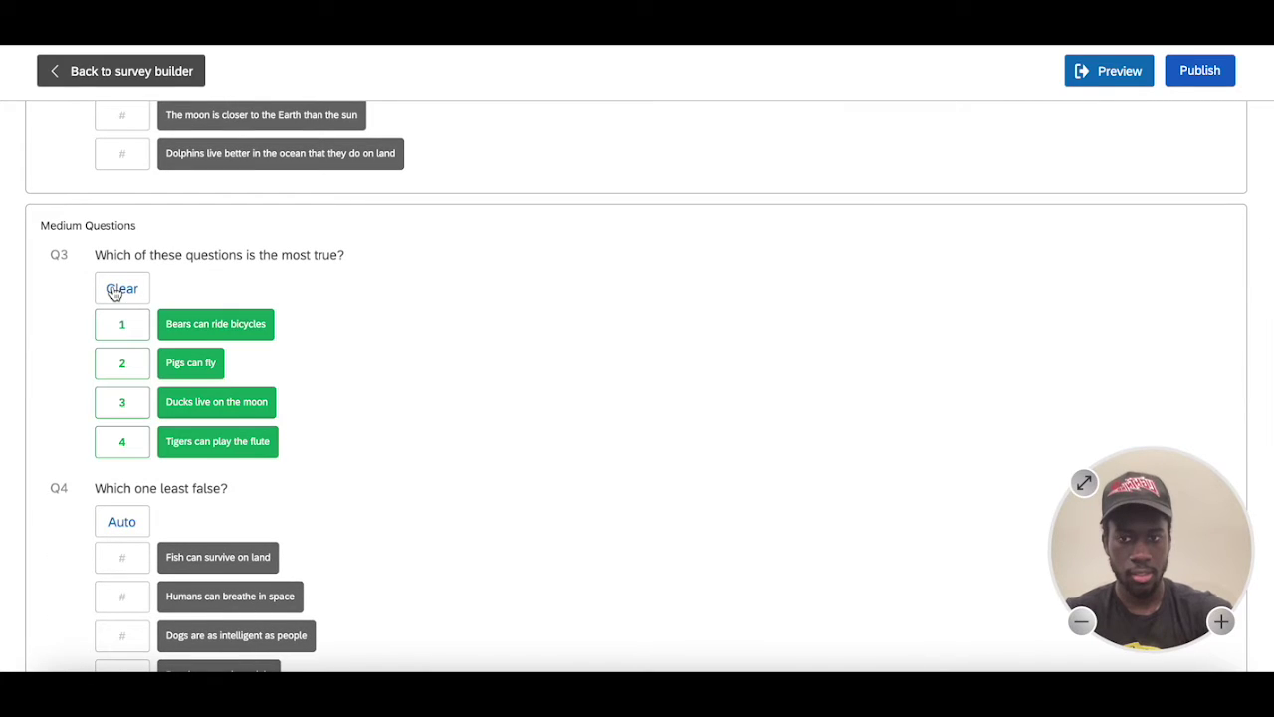
pyautogui.click(132, 325)
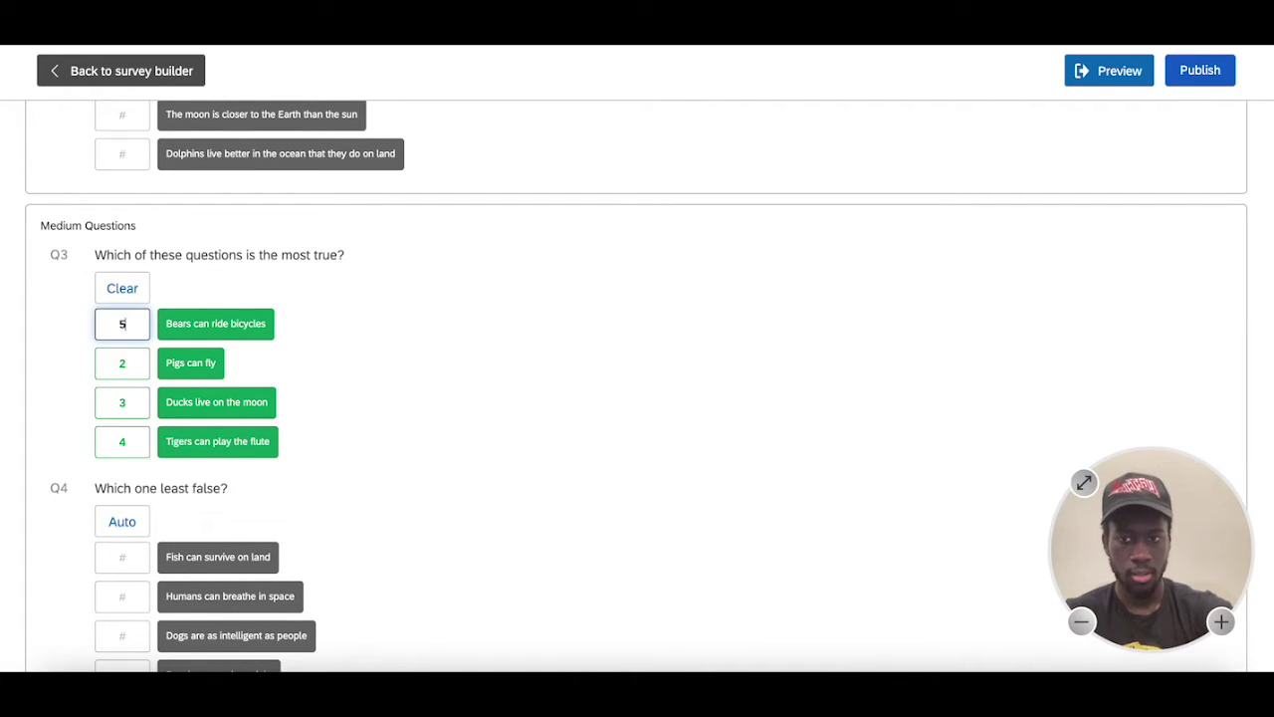
pyautogui.click(132, 361)
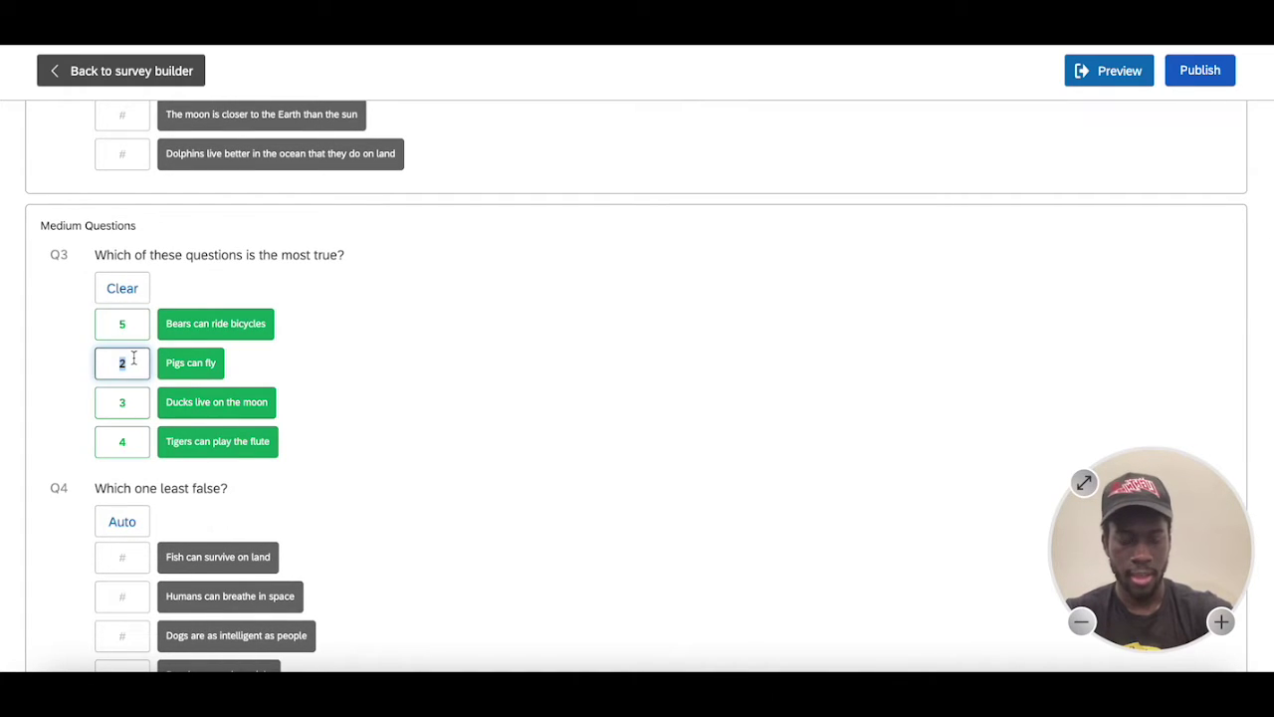
pyautogui.click(131, 441)
pyautogui.write('1')
pyautogui.click(132, 403)
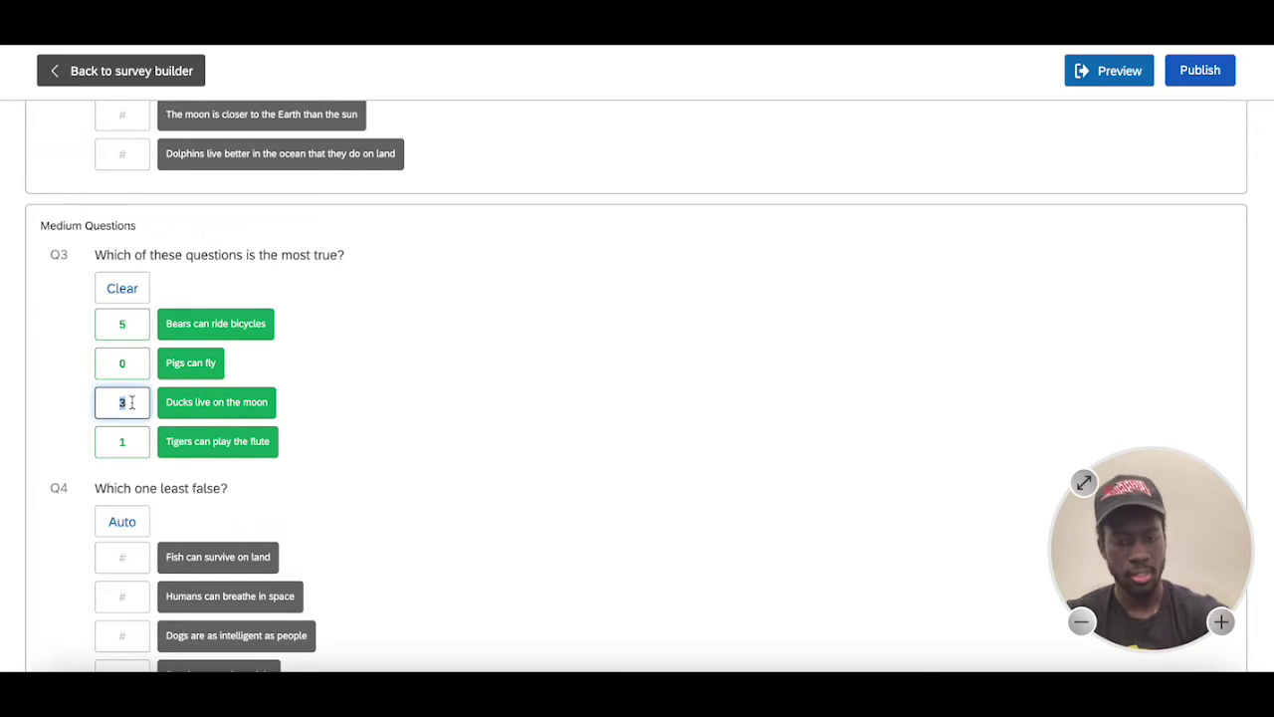
# Step: Auto-score Q4 in the Medium category, then set the fish choice to 3, humans to 0, dogs to 10 and bats to 1
pyautogui.scroll(-3, 309, 497)
pyautogui.click(123, 321)
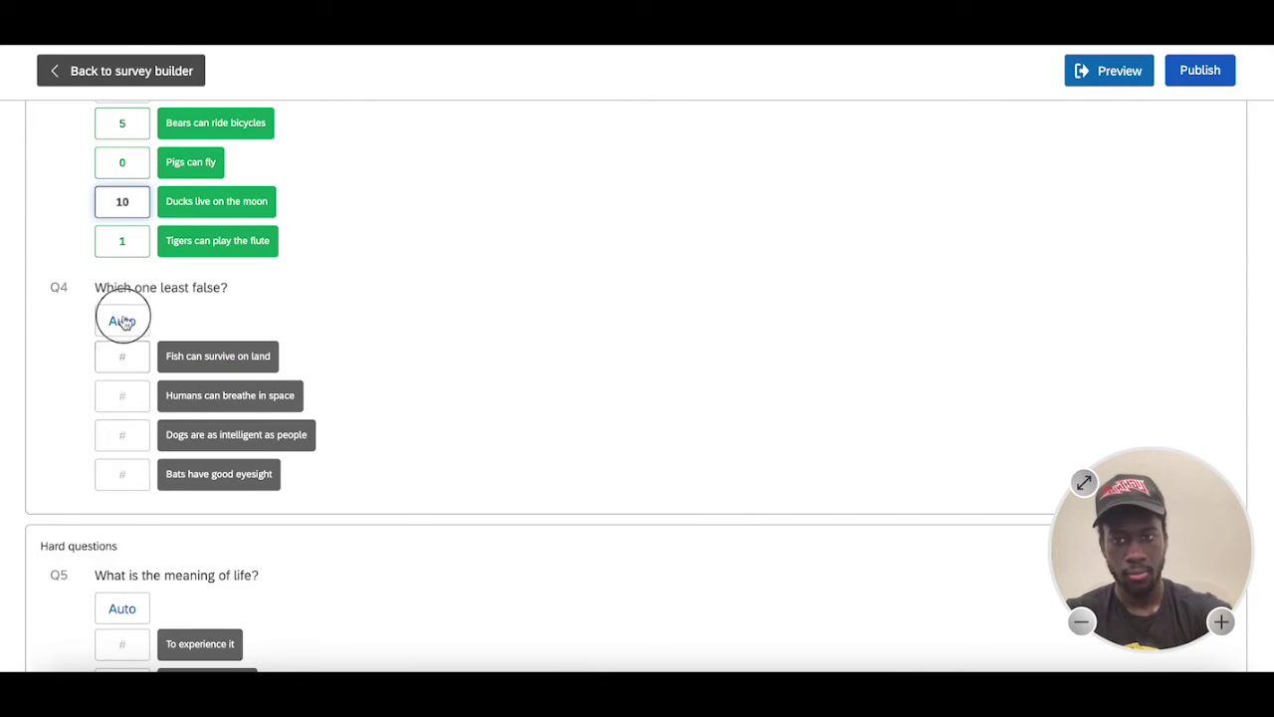
pyautogui.click(138, 357)
pyautogui.write('0')
pyautogui.press('BackSpace')
pyautogui.doubleClick(127, 398)
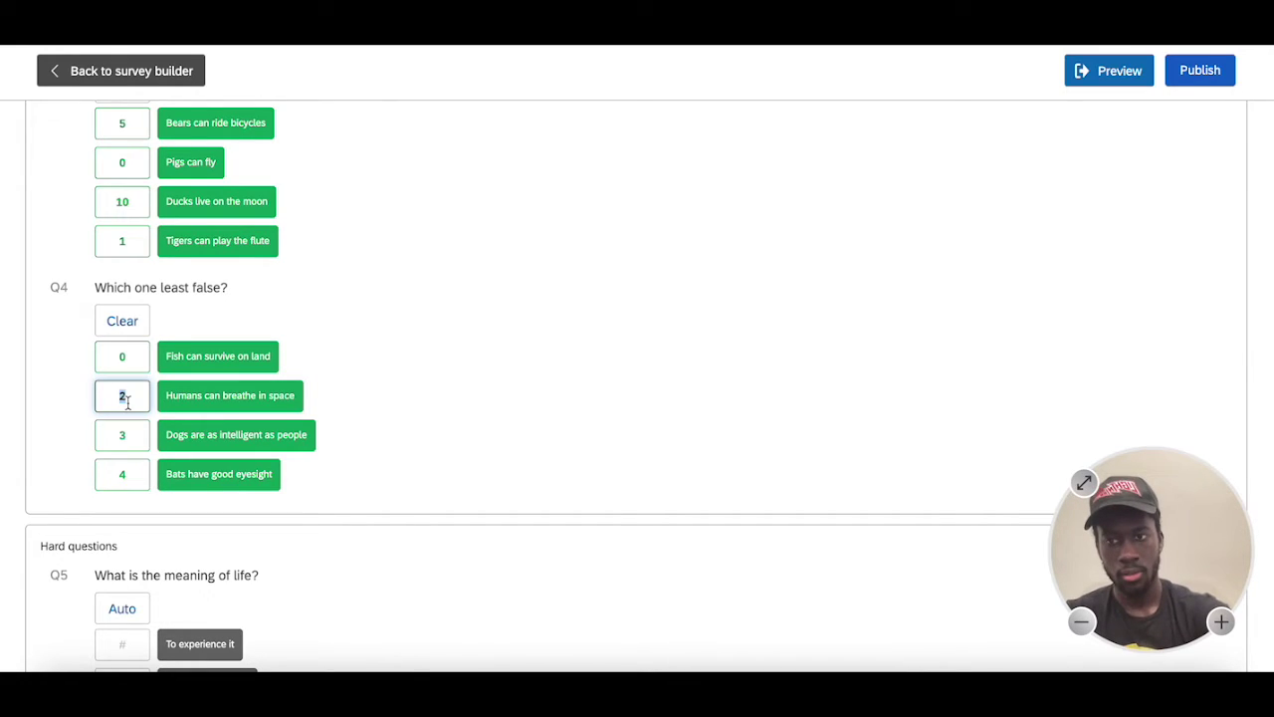
pyautogui.doubleClick(122, 438)
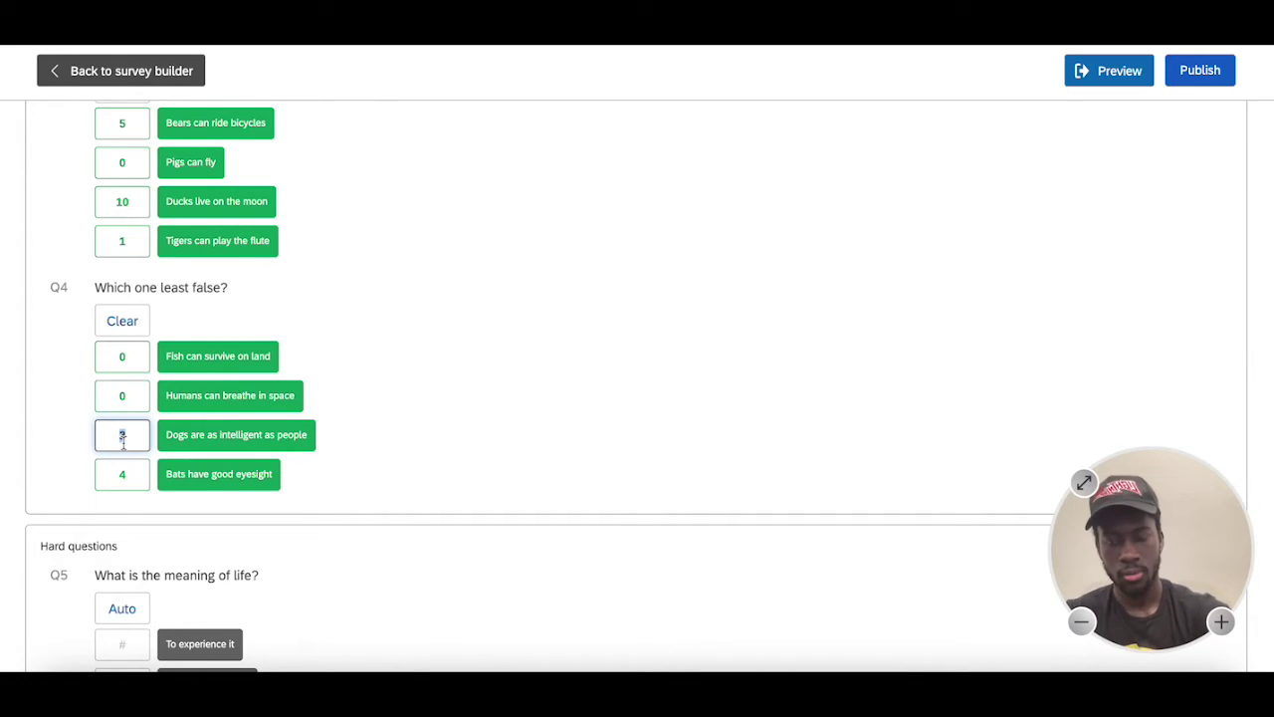
pyautogui.doubleClick(125, 473)
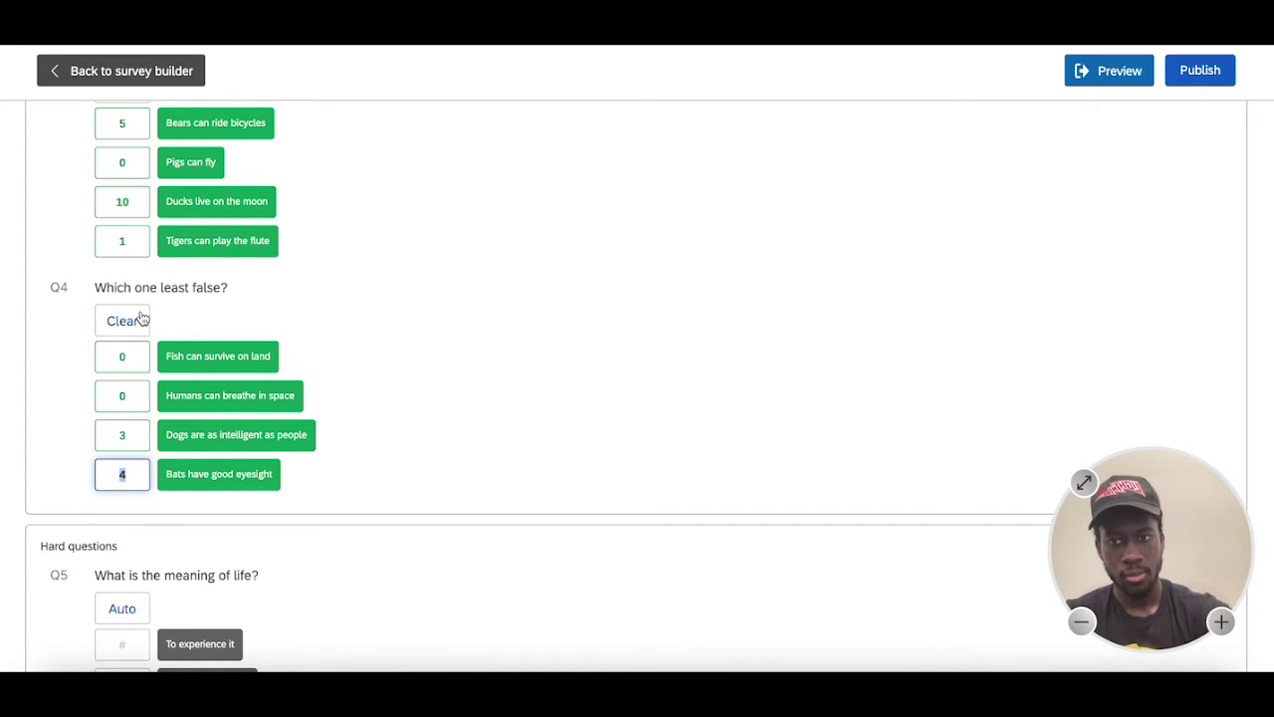
pyautogui.doubleClick(130, 438)
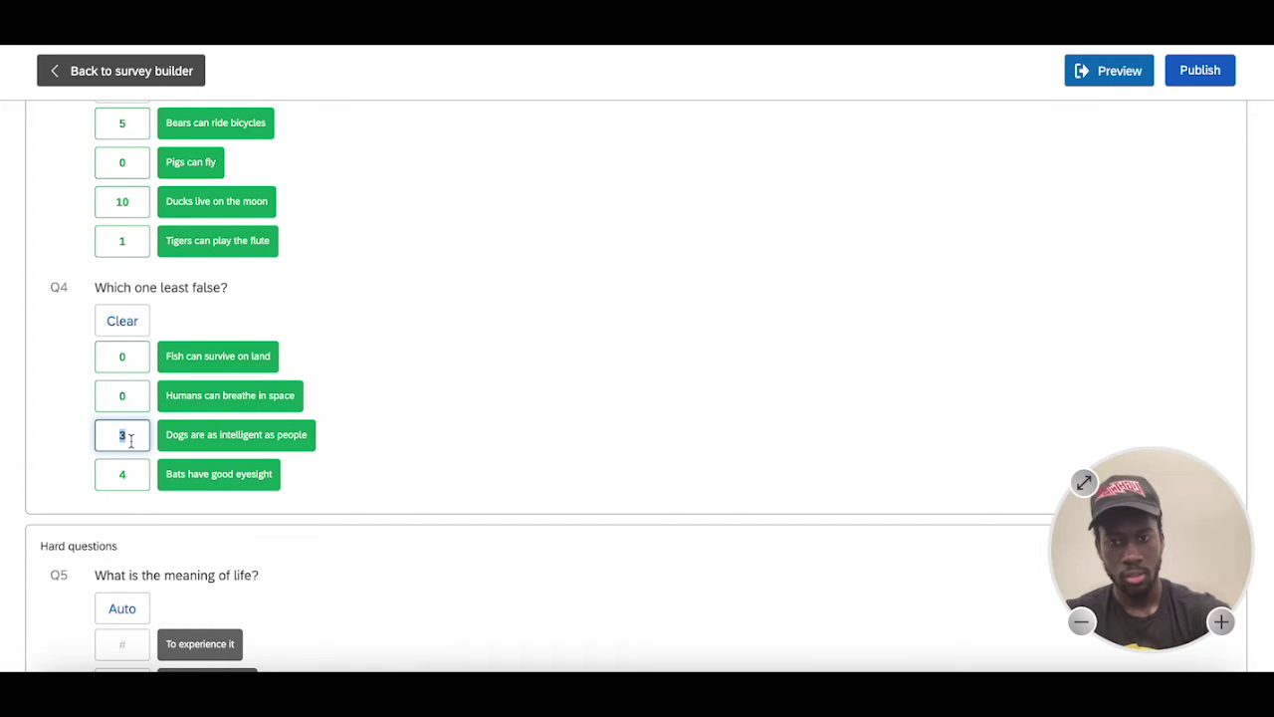
pyautogui.doubleClick(127, 474)
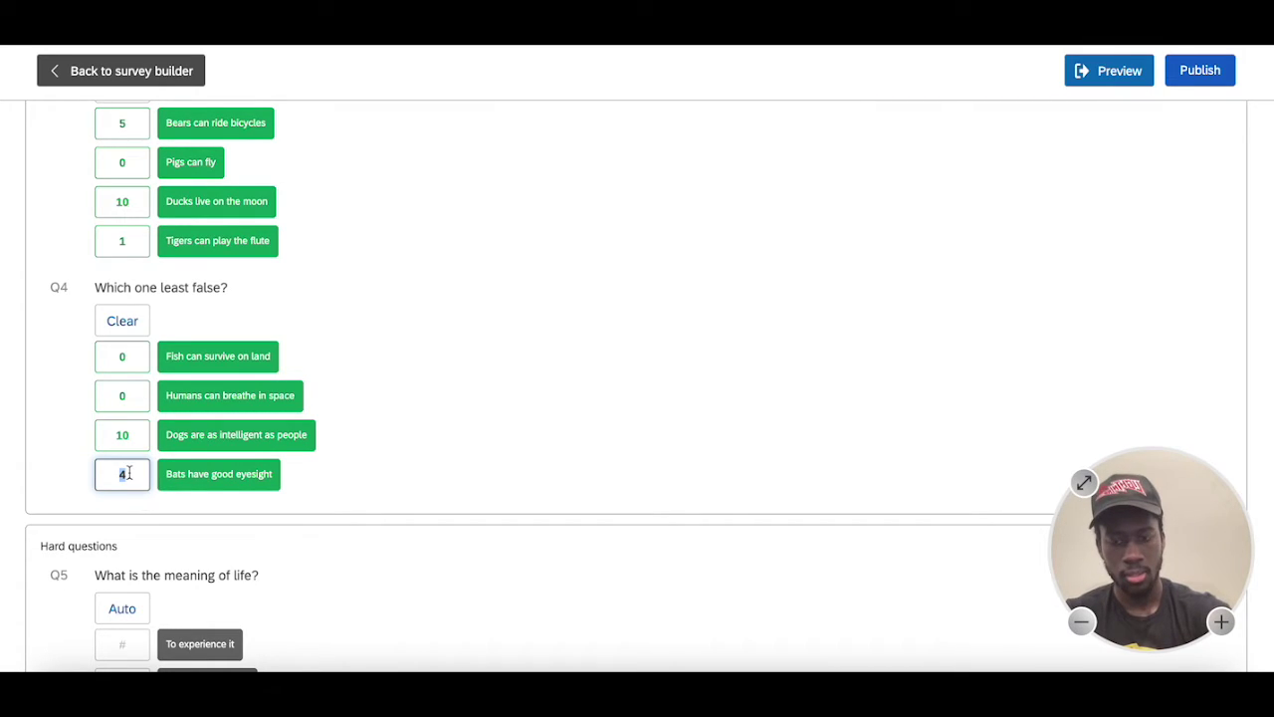
pyautogui.write('1')
pyautogui.doubleClick(122, 356)
pyautogui.write('3')
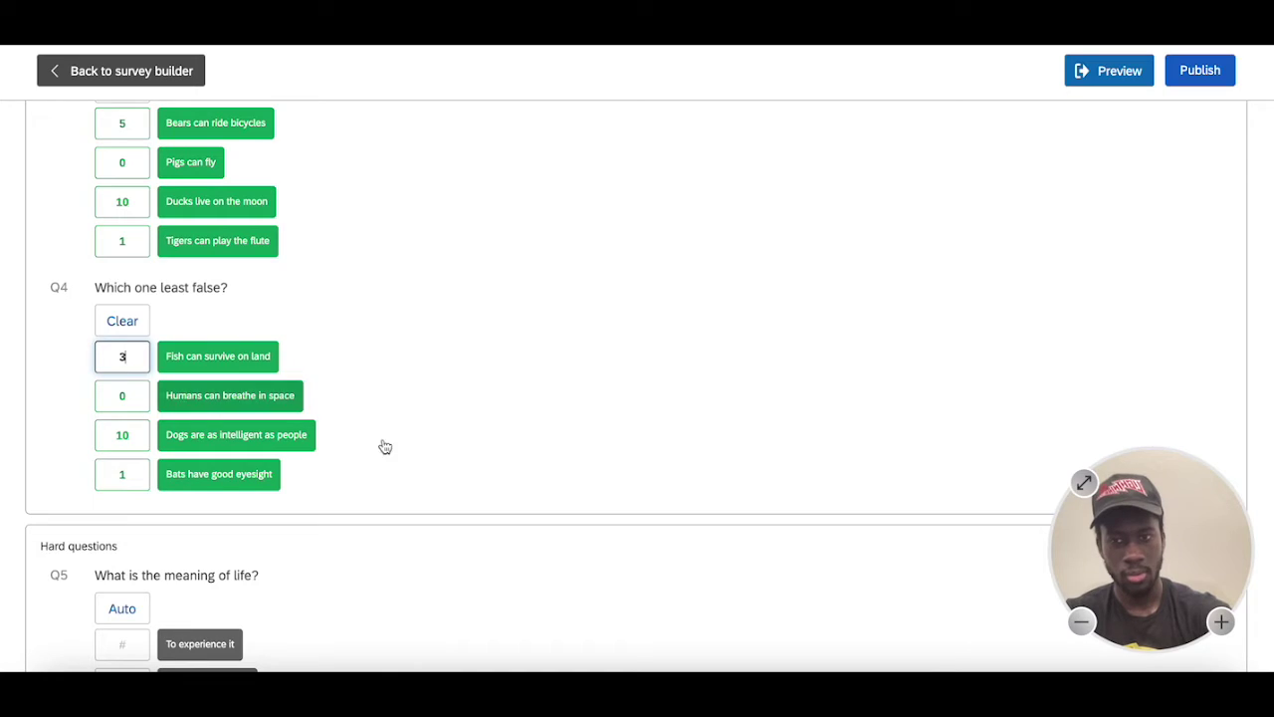
# Step: Switch scoring to the Hard category
pyautogui.scroll(-1, 401, 464)
pyautogui.scroll(-3, 400, 464)
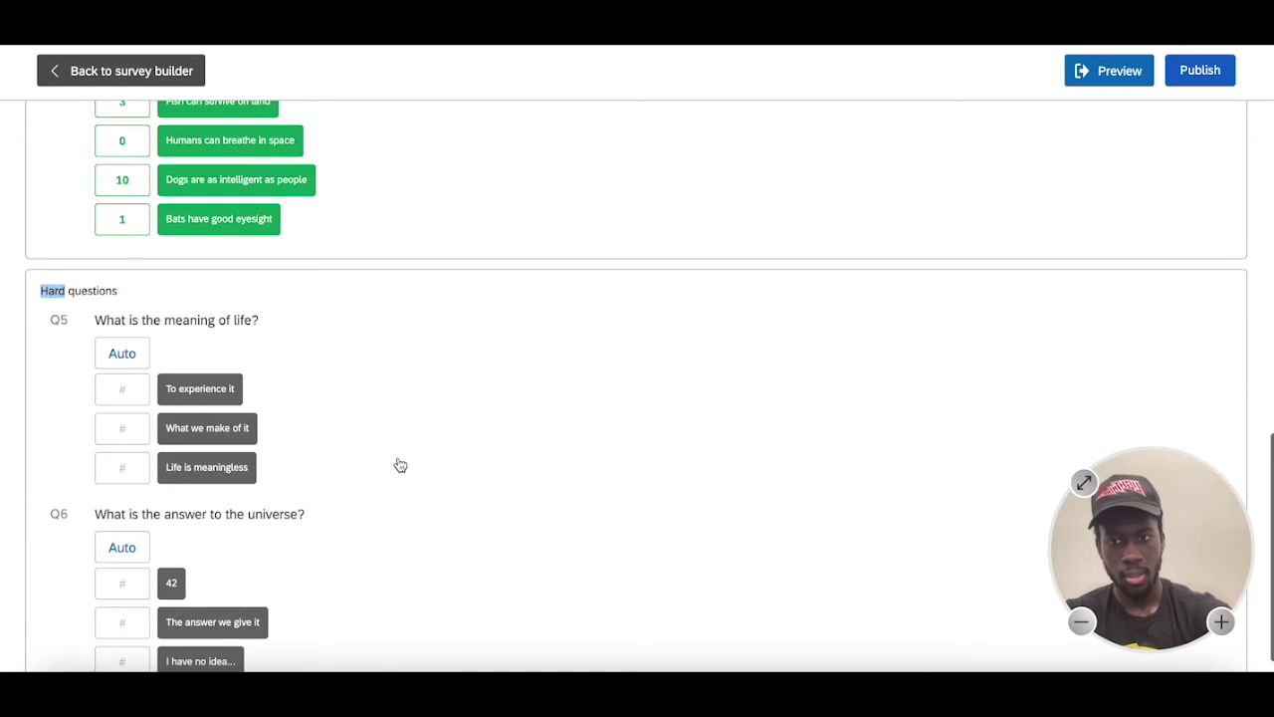
pyautogui.scroll(10, 400, 464)
pyautogui.click(149, 261)
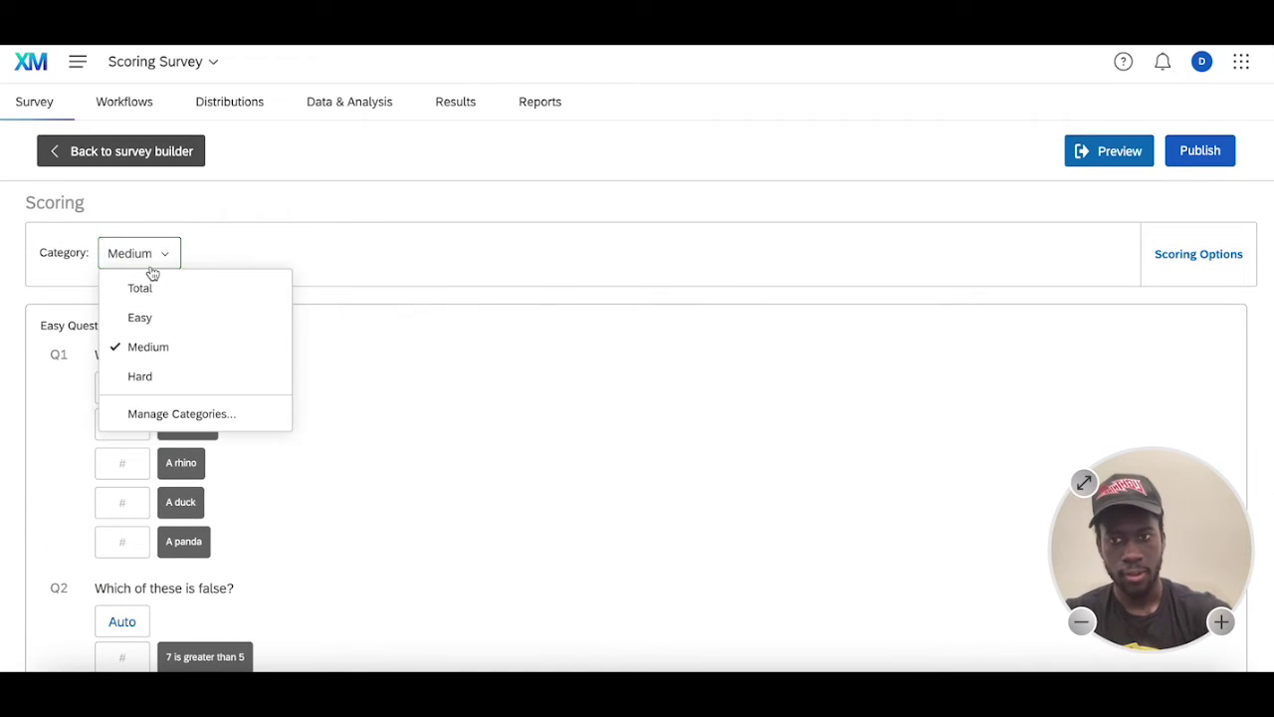
pyautogui.click(175, 376)
pyautogui.scroll(-10, 495, 520)
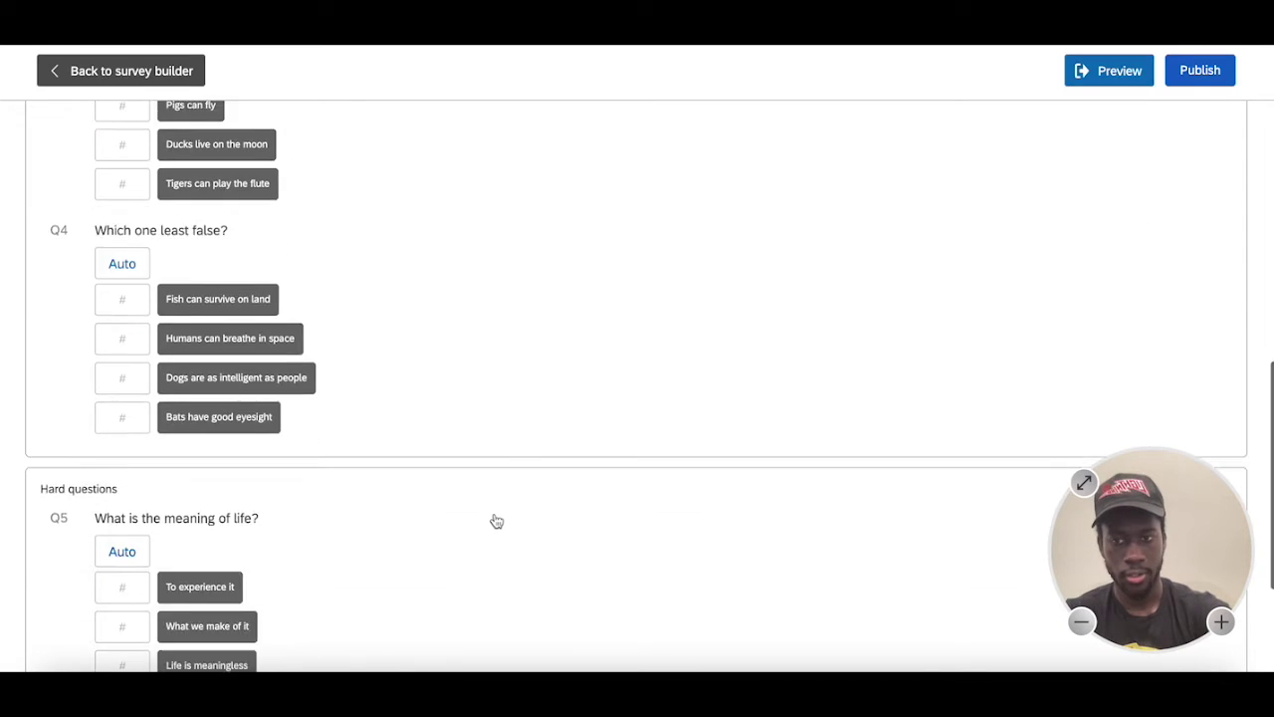
# Step: Auto-score Q5 in the Hard category, then set "To experience it" to 50, "What we make of it" to 20 and "Life is meaningless" to 10
pyautogui.click(140, 302)
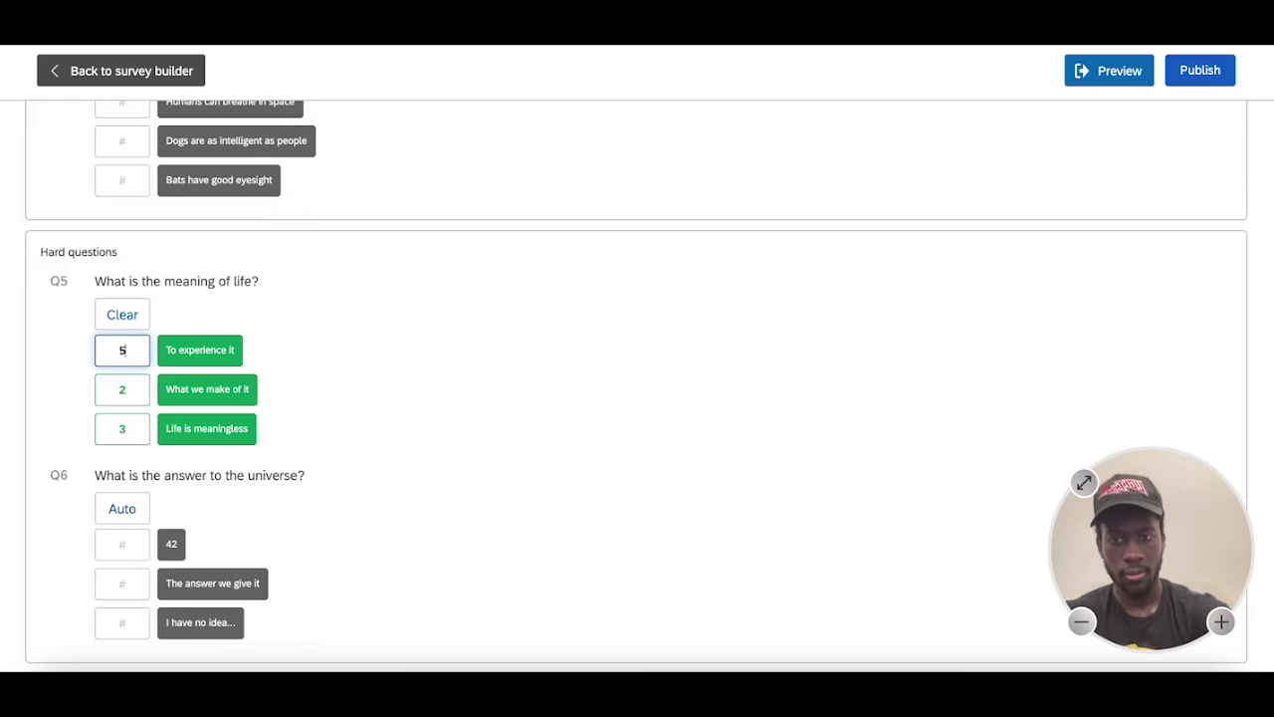
pyautogui.write('50')
pyautogui.click(123, 389)
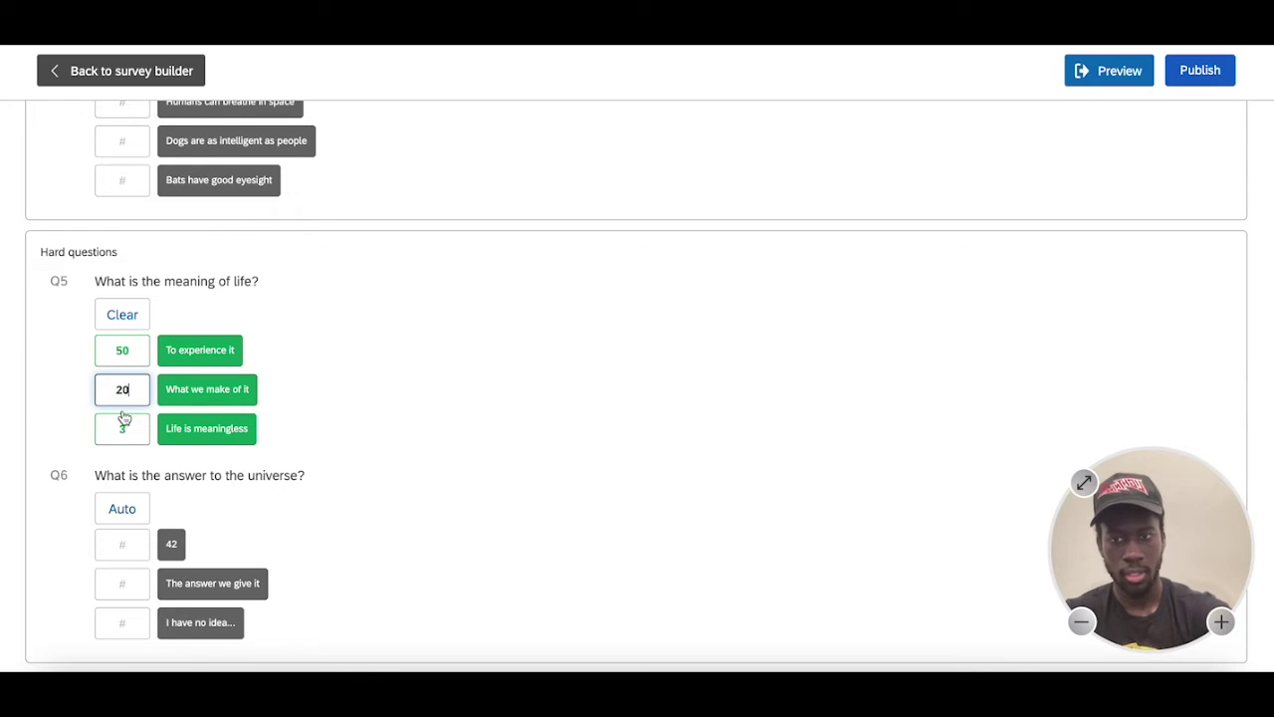
pyautogui.click(124, 426)
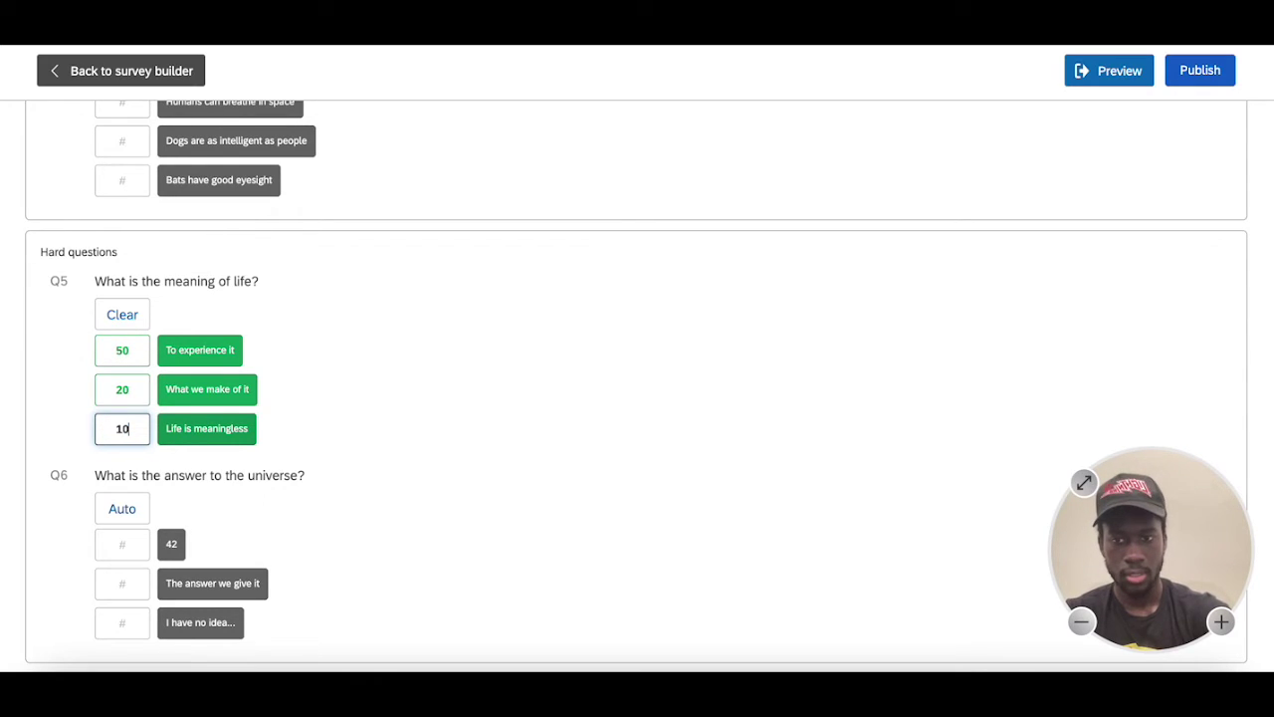
pyautogui.write('10')
# Step: Auto-score Q6 in the Hard category, then set "42" to 50, "The answer we give it" to 20 and "I have no idea..." to 10
pyautogui.click(122, 509)
pyautogui.click(124, 544)
pyautogui.click(127, 584)
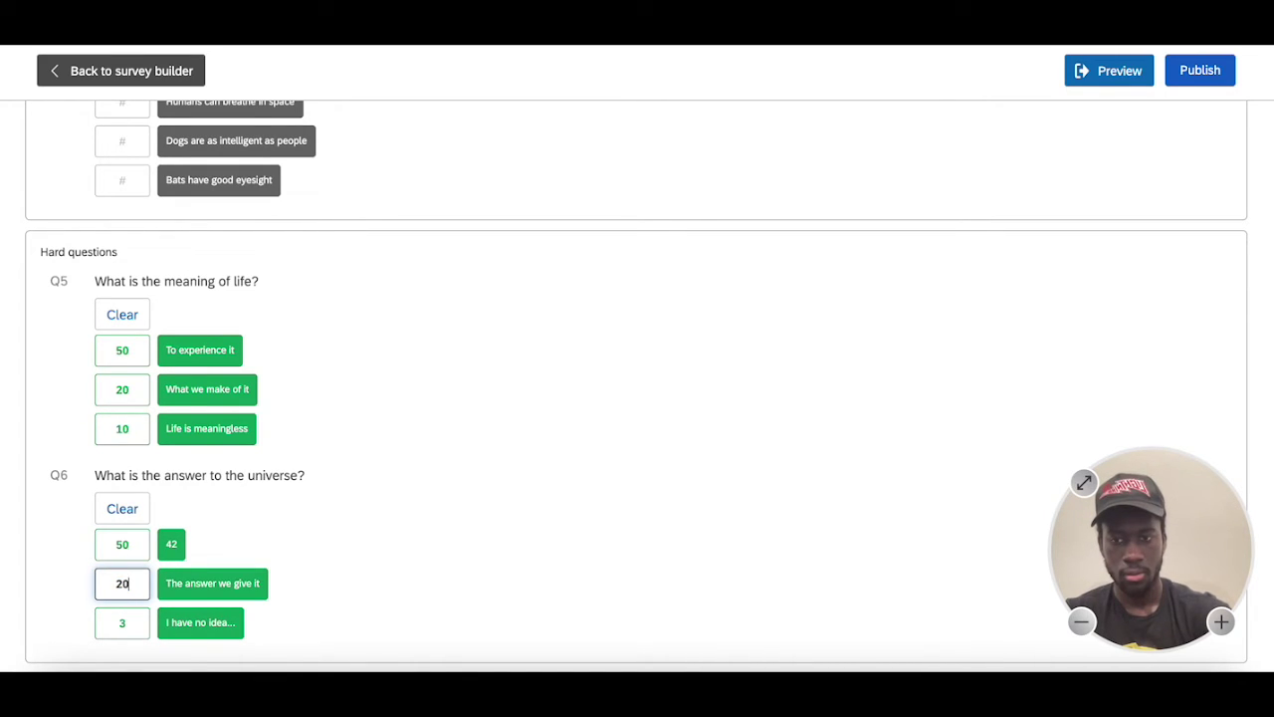
pyautogui.click(123, 622)
pyautogui.click(688, 365)
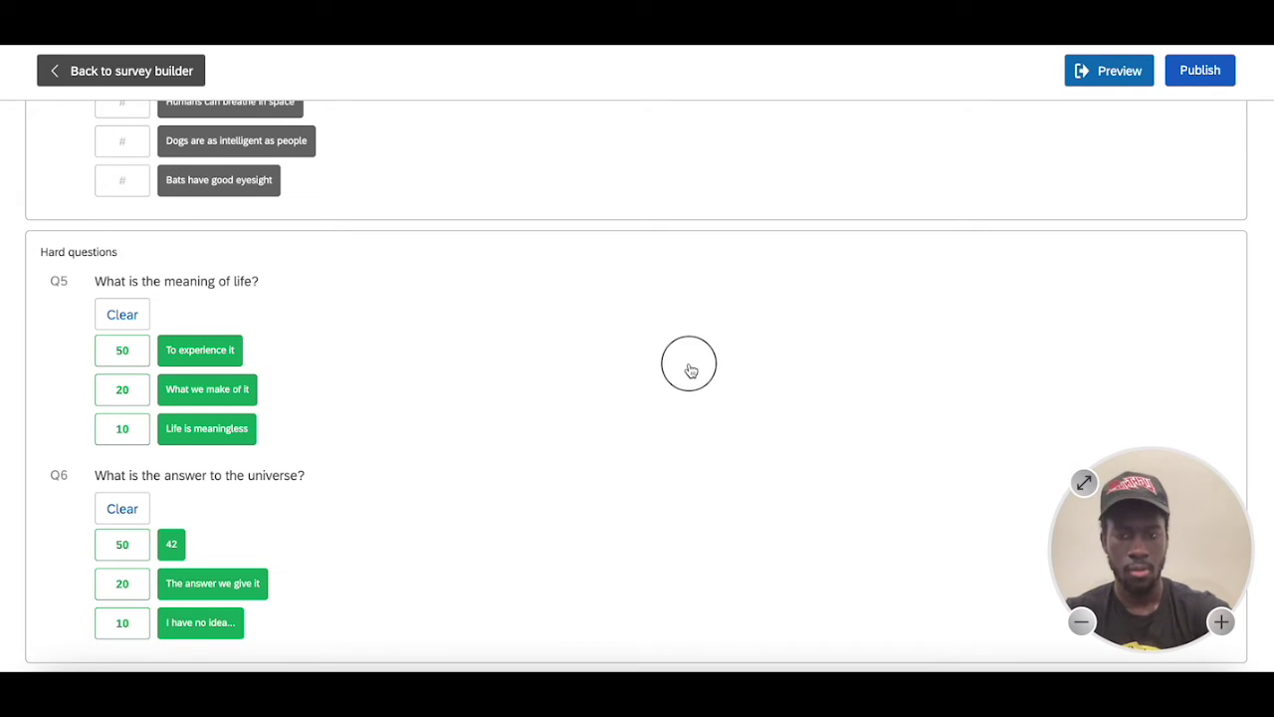
# Step: Publish the survey with its scoring changes and open the scoring options
pyautogui.scroll(15, 688, 366)
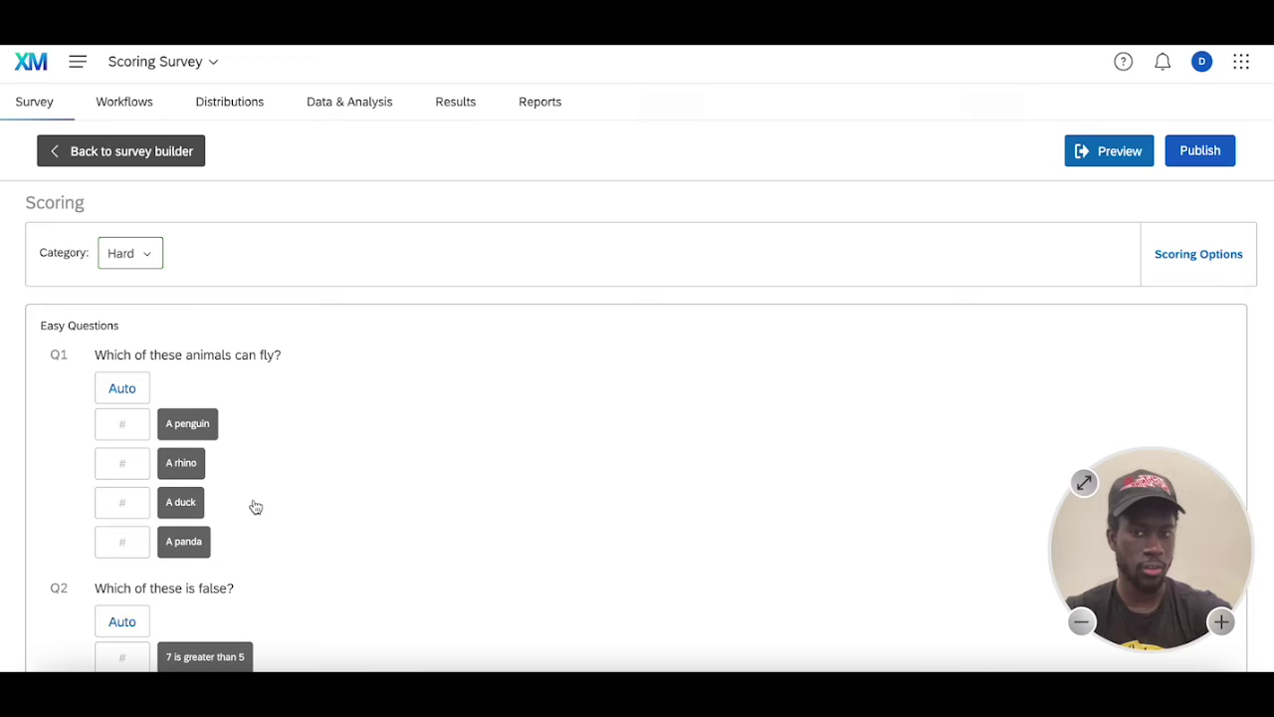
pyautogui.click(1200, 150)
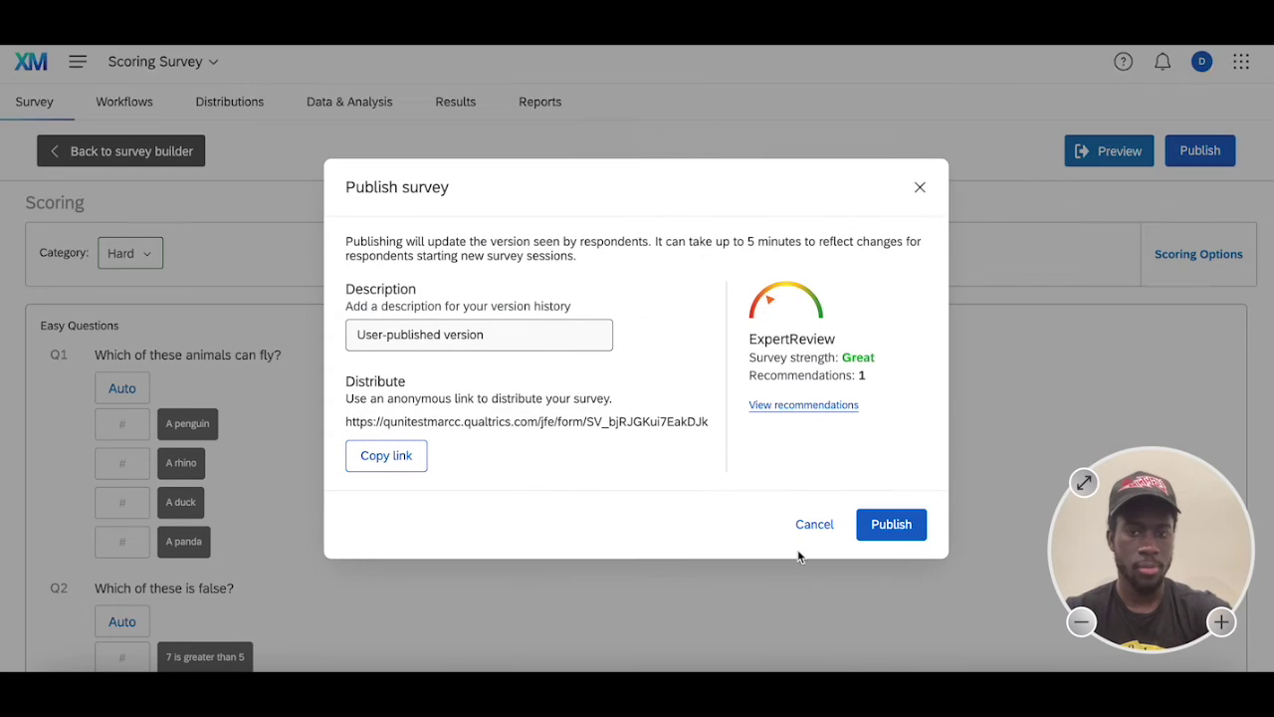
pyautogui.click(890, 525)
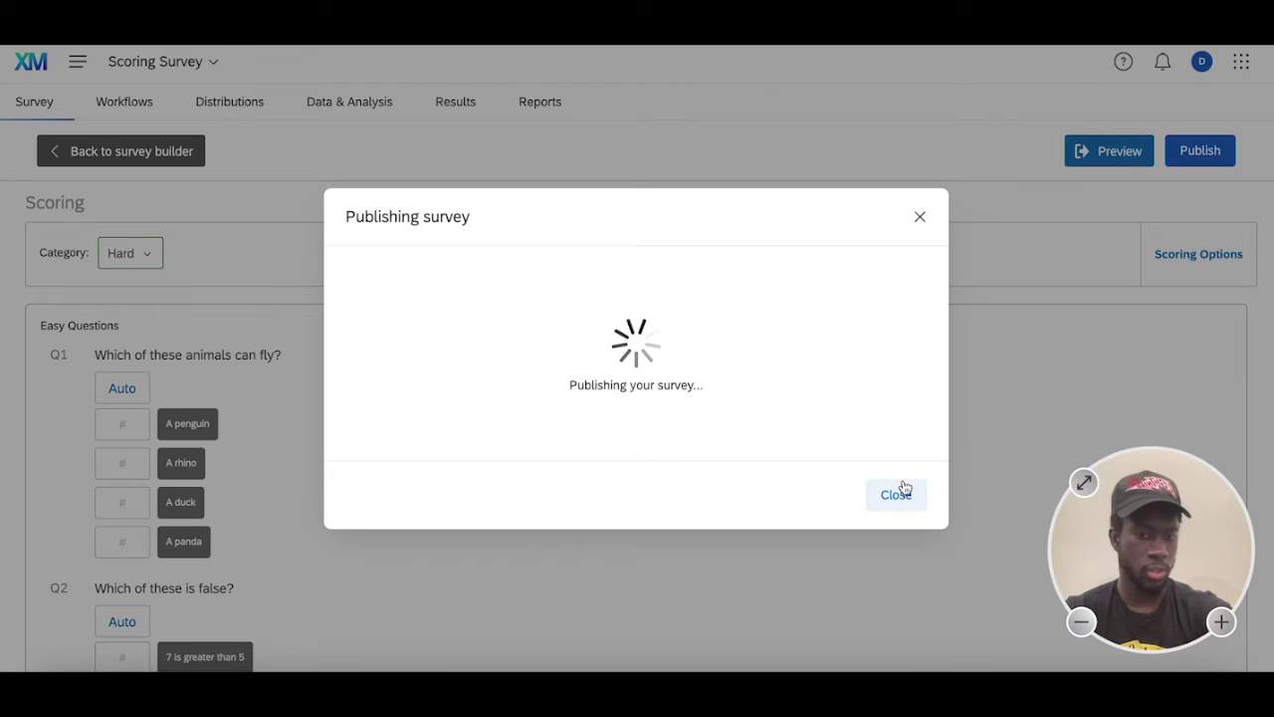
pyautogui.click(896, 489)
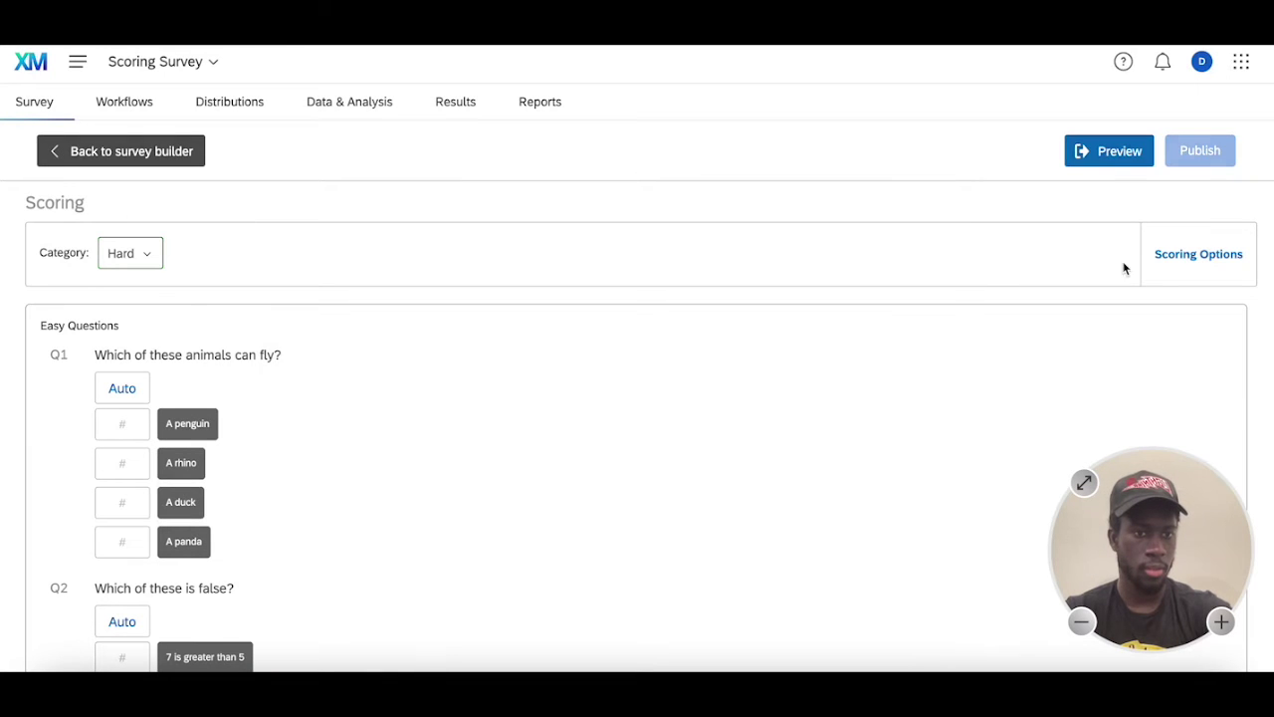
pyautogui.click(1201, 257)
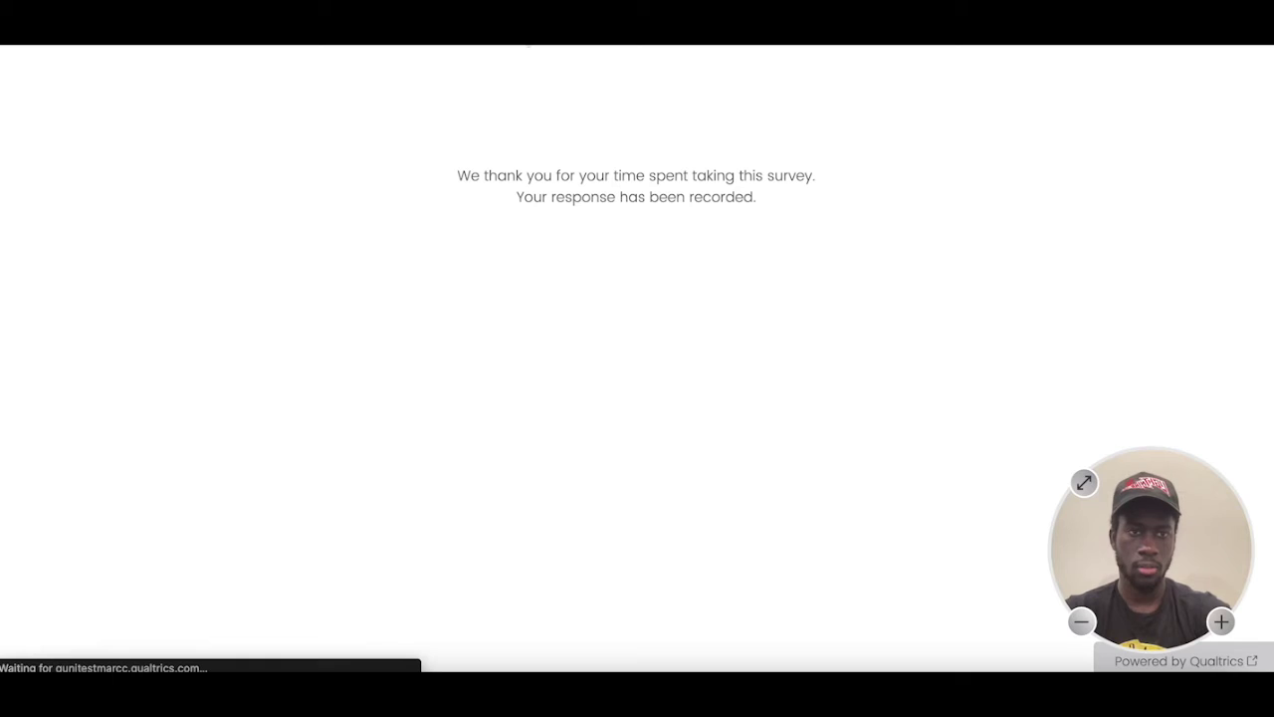
# Step: Take the survey, answering the easy questions with "A penguin" and "9 + 10 is equal to 21", the medium ones with the bears and humans choices
pyautogui.click(484, 191)
pyautogui.click(471, 344)
pyautogui.click(473, 383)
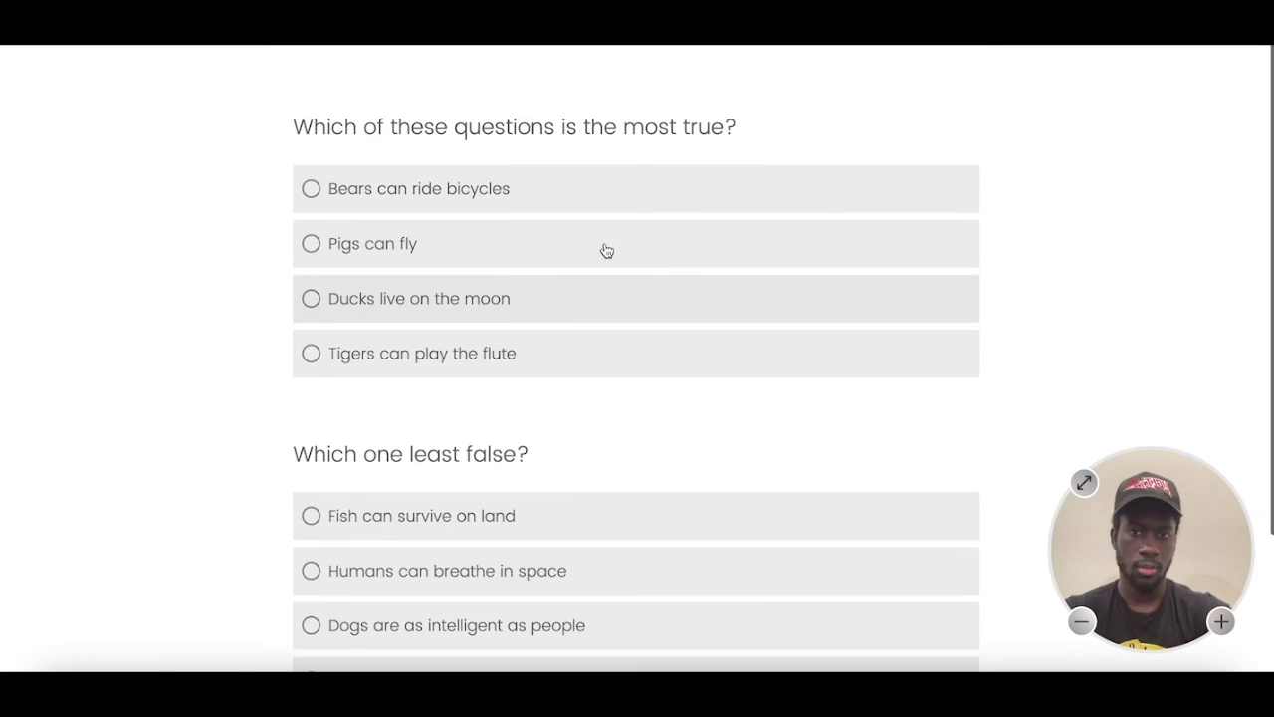
pyautogui.click(496, 194)
pyautogui.click(631, 565)
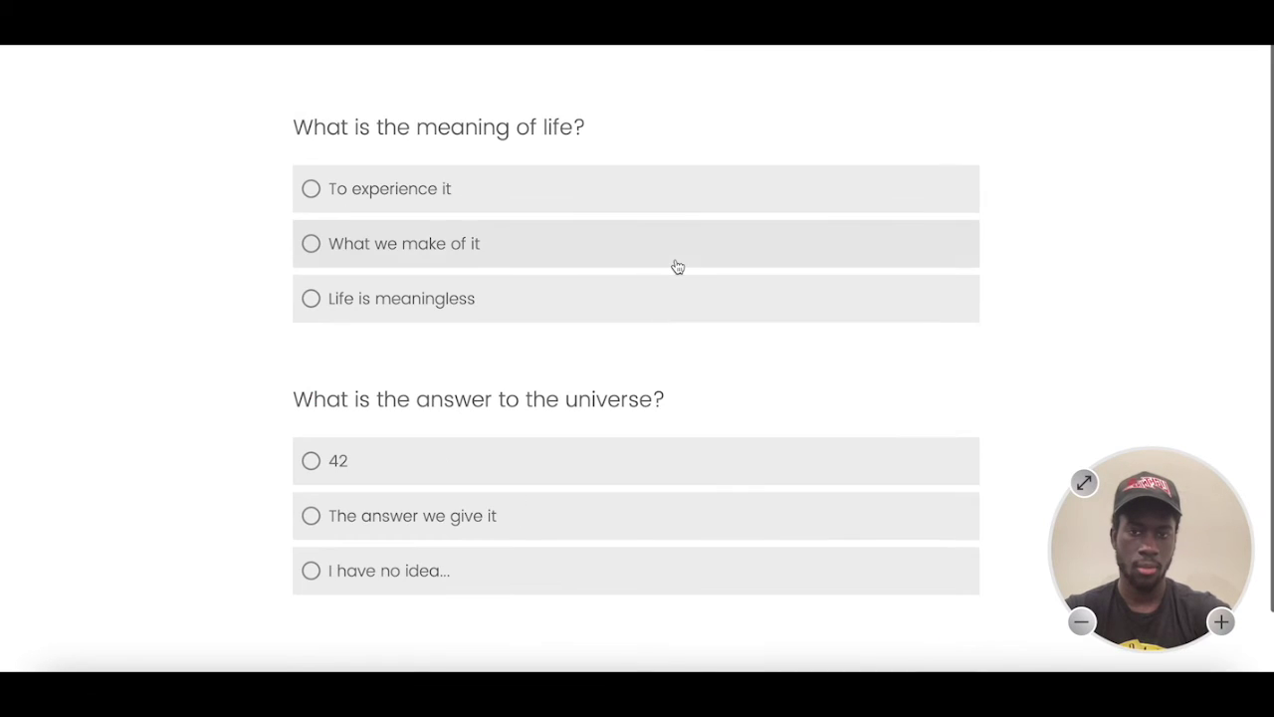
# Step: Answer the hard questions with "To experience it" and "42", and submit the survey
pyautogui.click(535, 189)
pyautogui.click(543, 450)
pyautogui.scroll(-2, 717, 515)
pyautogui.click(958, 618)
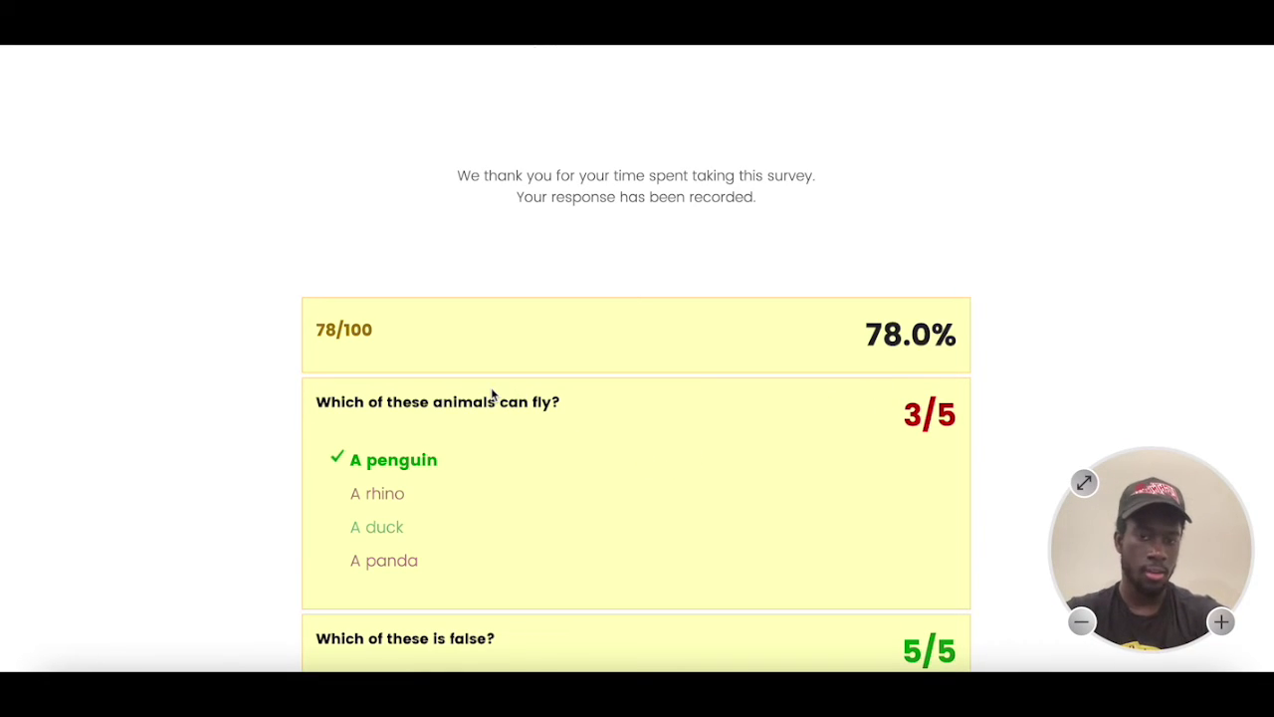
# Step: Examine the score report's overall result and the points awarded for each question
pyautogui.scroll(-1, 491, 393)
pyautogui.scroll(-5, 490, 393)
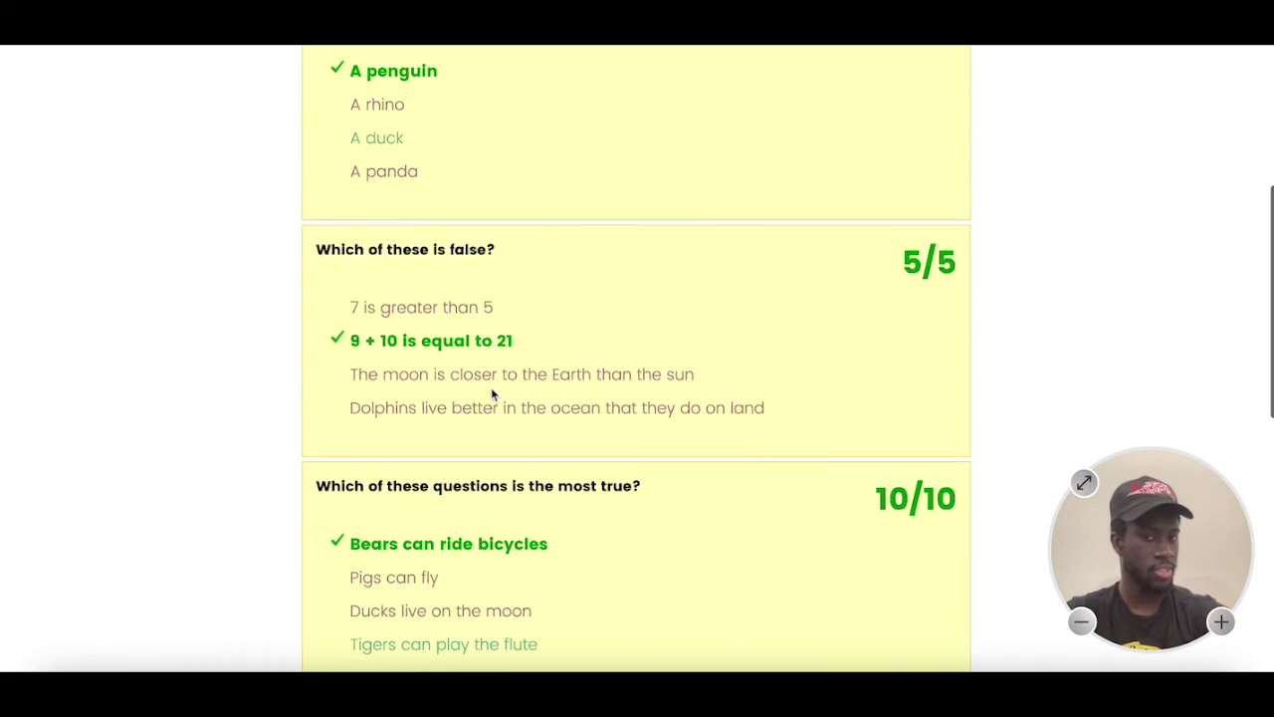
pyautogui.scroll(-4, 491, 387)
pyautogui.scroll(10, 490, 387)
pyautogui.scroll(-1, 491, 388)
pyautogui.scroll(-10, 491, 393)
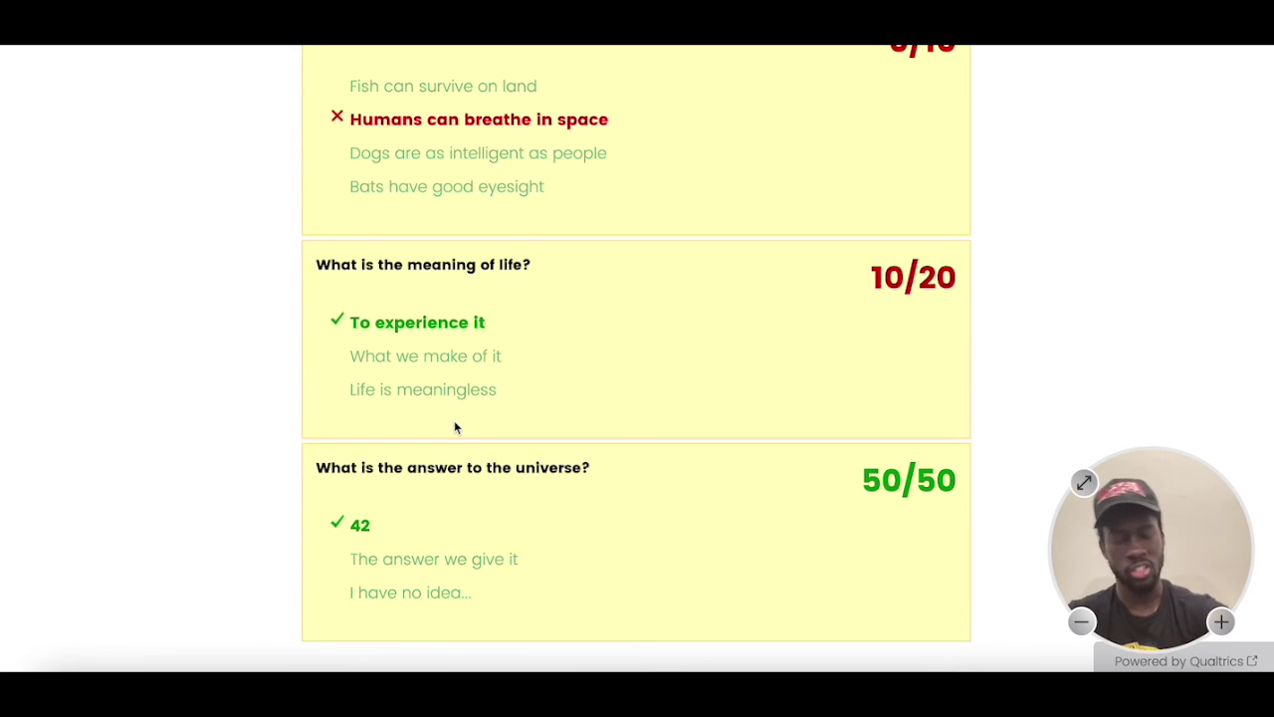
pyautogui.scroll(2, 454, 427)
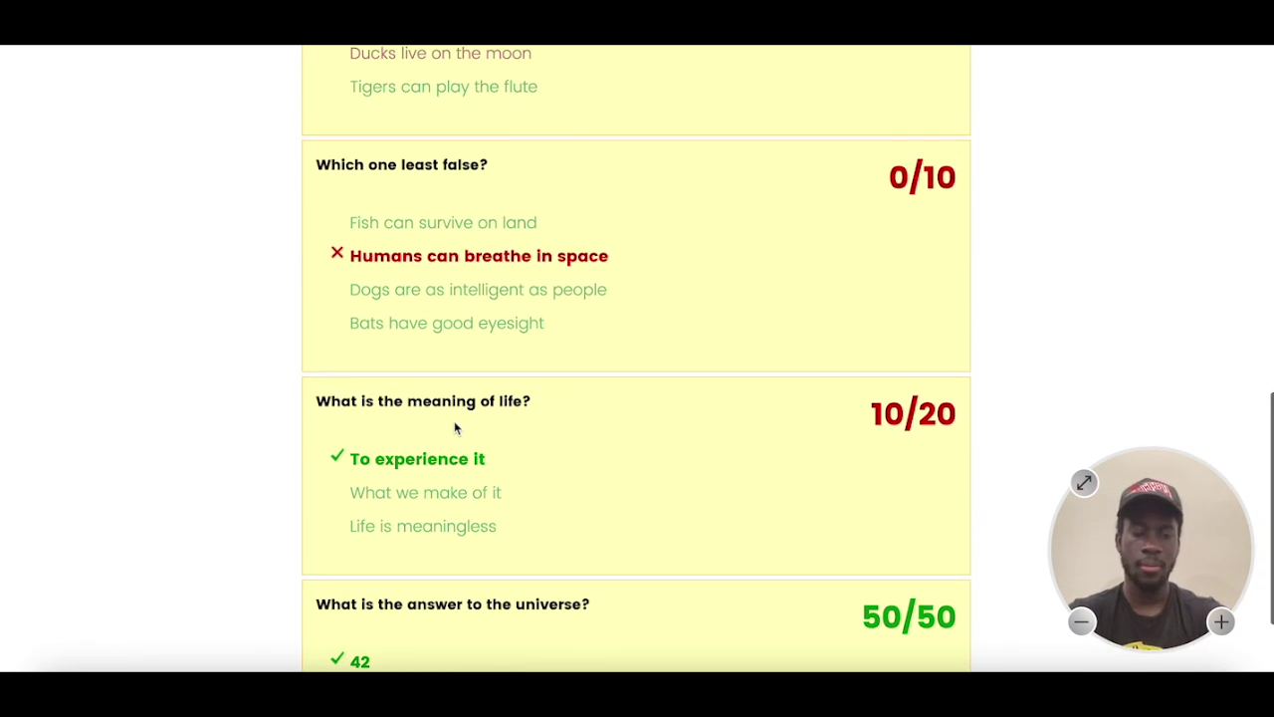
pyautogui.scroll(10, 454, 427)
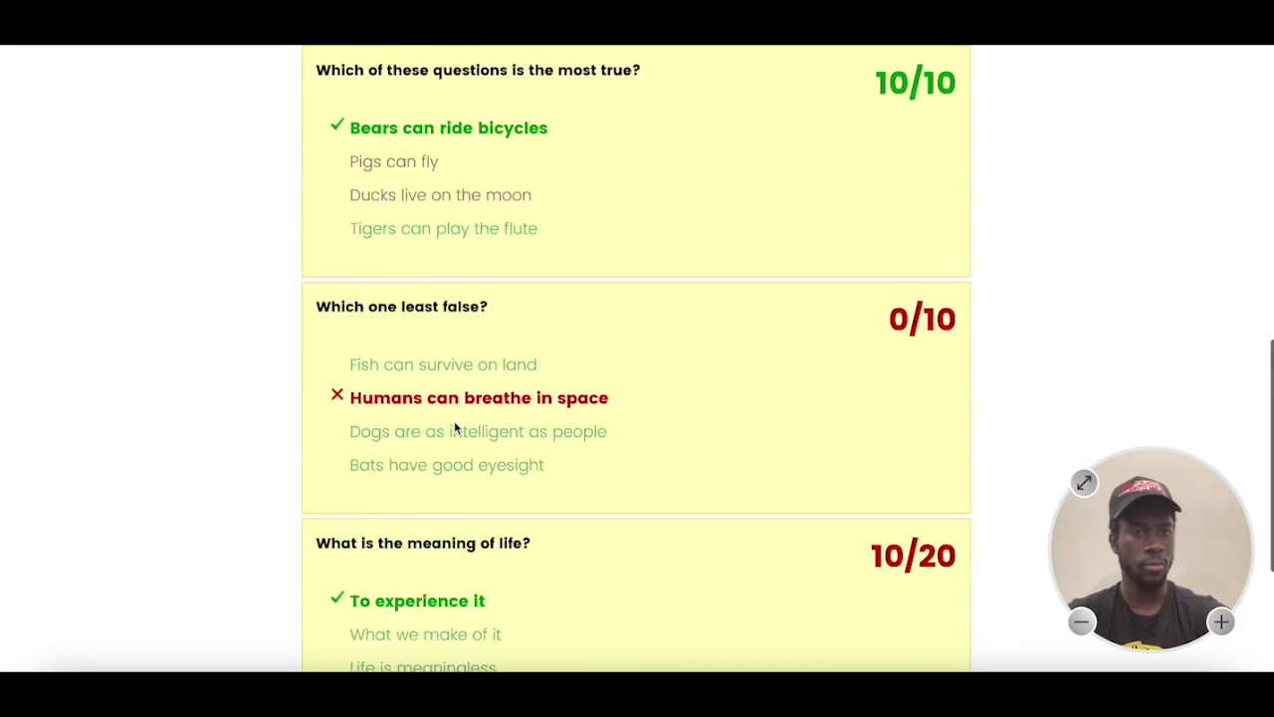
pyautogui.scroll(2, 454, 427)
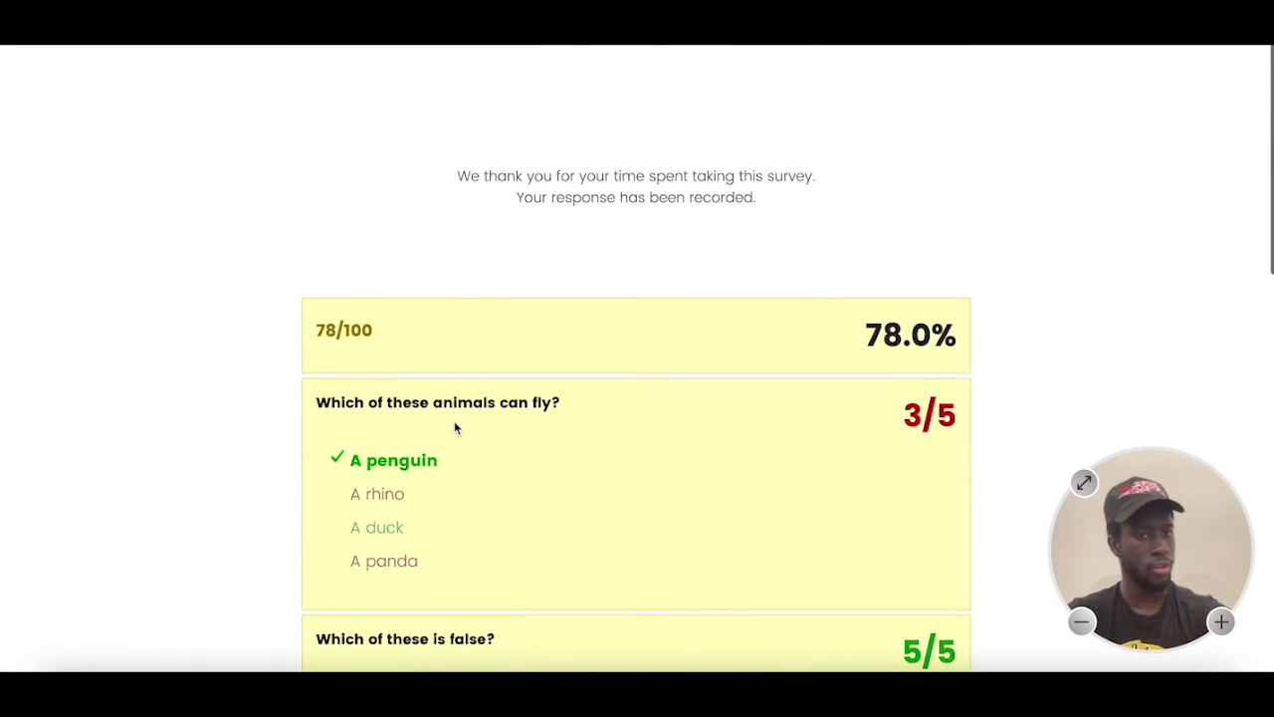